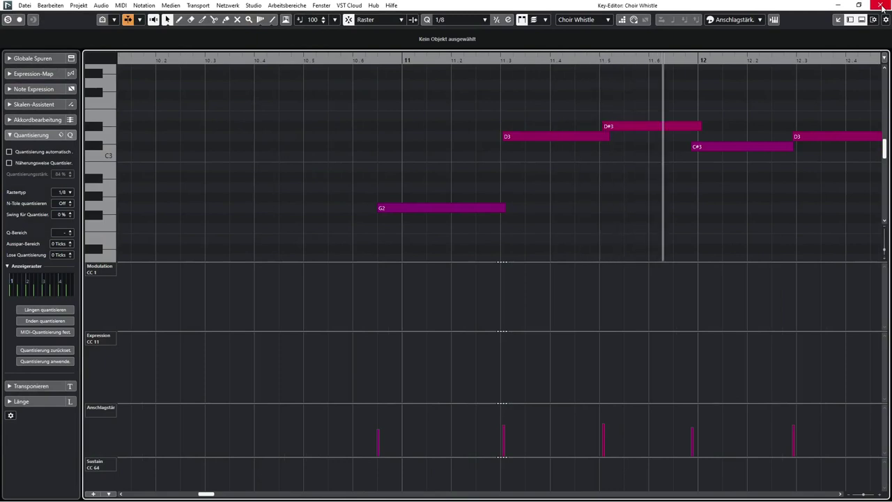
- Close the Choir Whistle editor and examine the notes of the Fluegel PLAY clip on The Grandeur Edit track
left_click(882, 5)
scroll(457, 318, "down", 5)
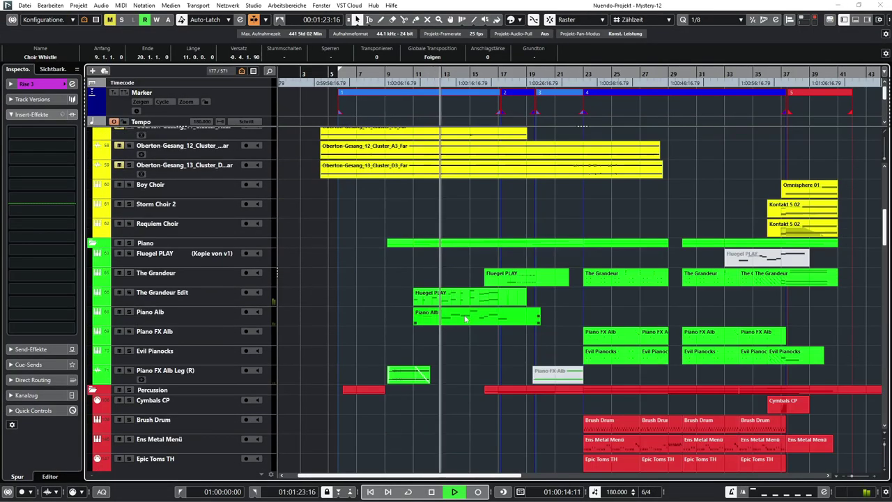
left_click(469, 302)
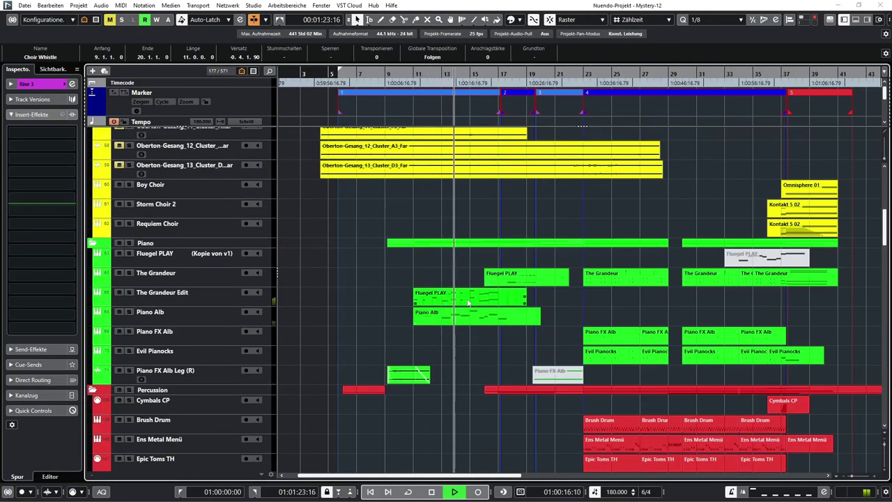
double_click(477, 297)
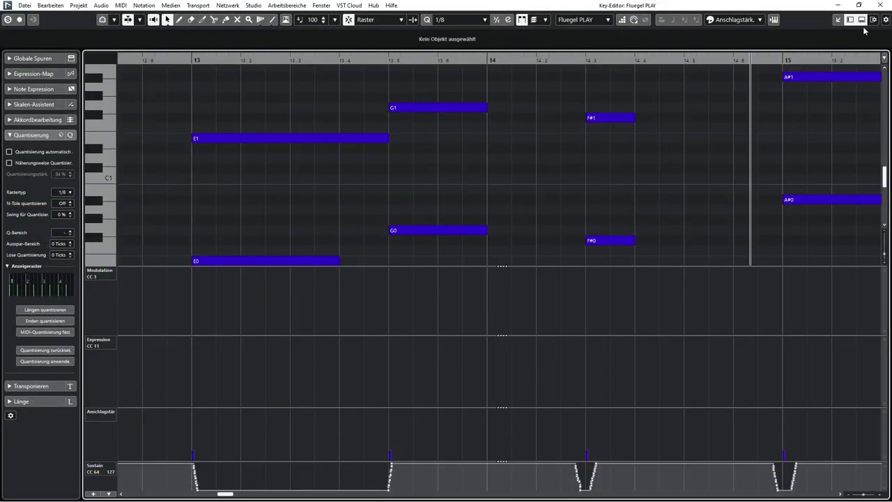
left_click(879, 6)
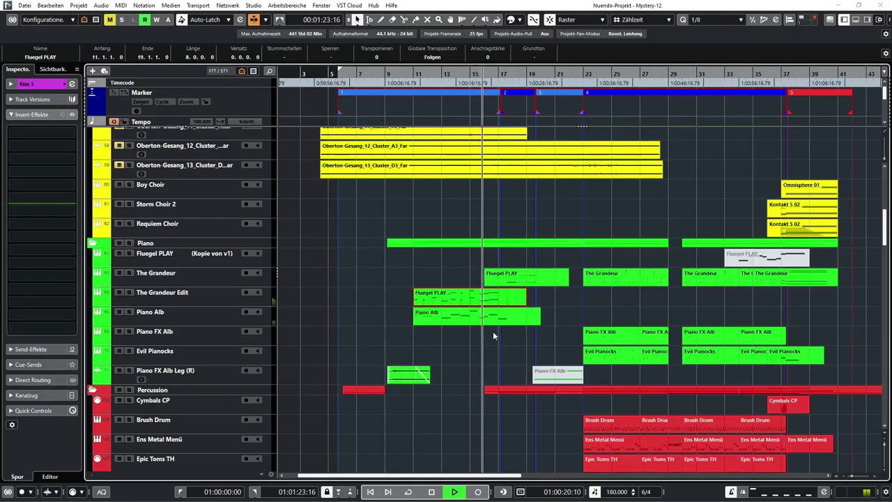
- Examine the notes of the Gran Casa LA LADD clip in the Percussion folder
scroll(489, 328, "down", 5)
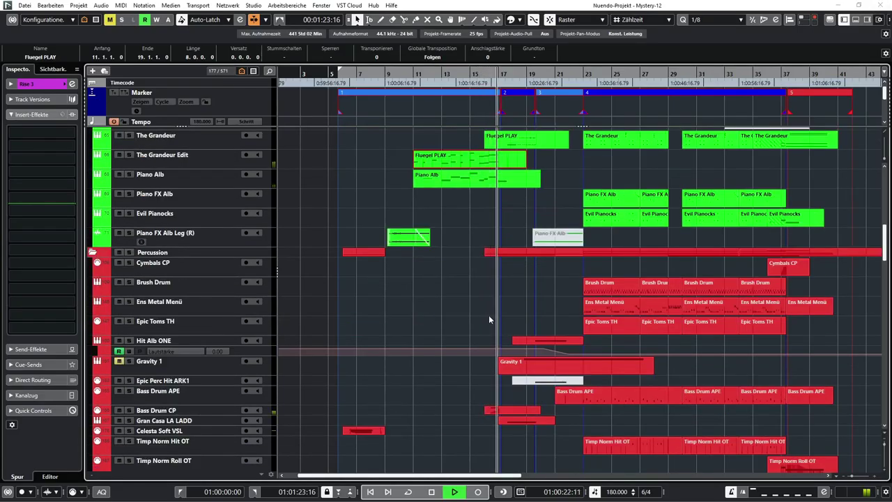
scroll(489, 315, "down", 3)
double_click(526, 353)
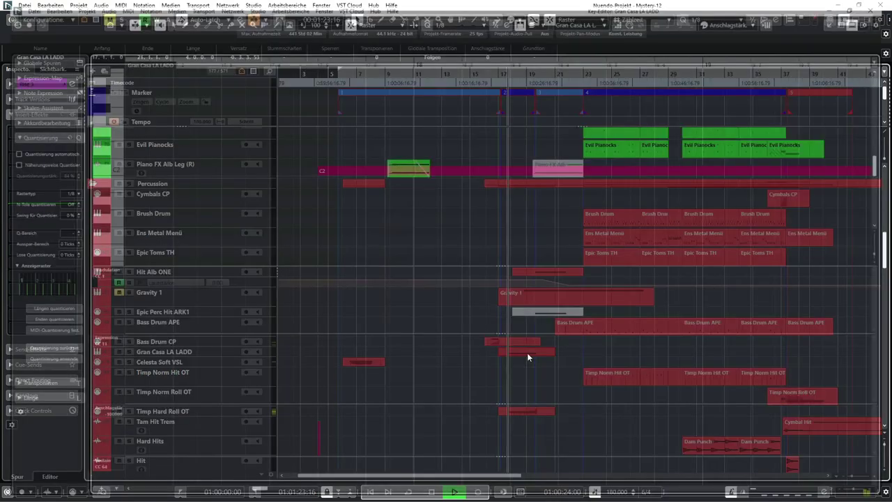
left_click(875, 9)
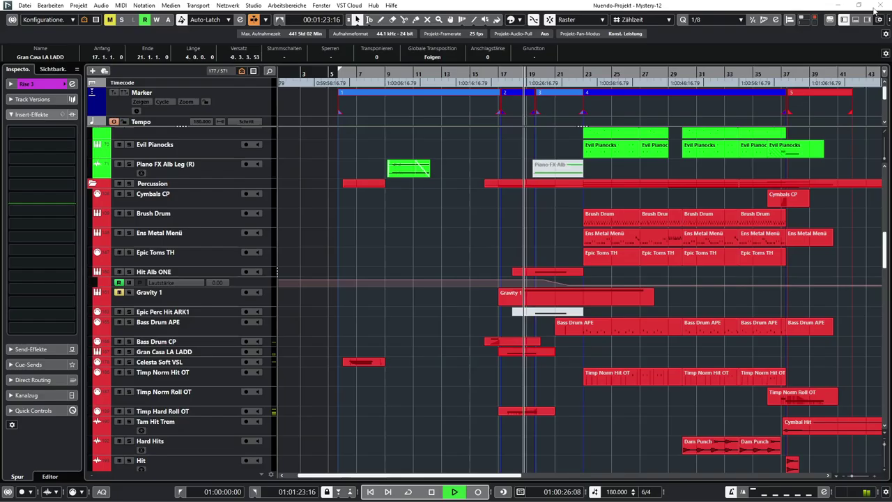
- Review the woodwind, brass and strings tracks and examine the first Kopie von Str Minimal clip on the Strings Cluster Sym1 track
scroll(551, 285, "down", 5)
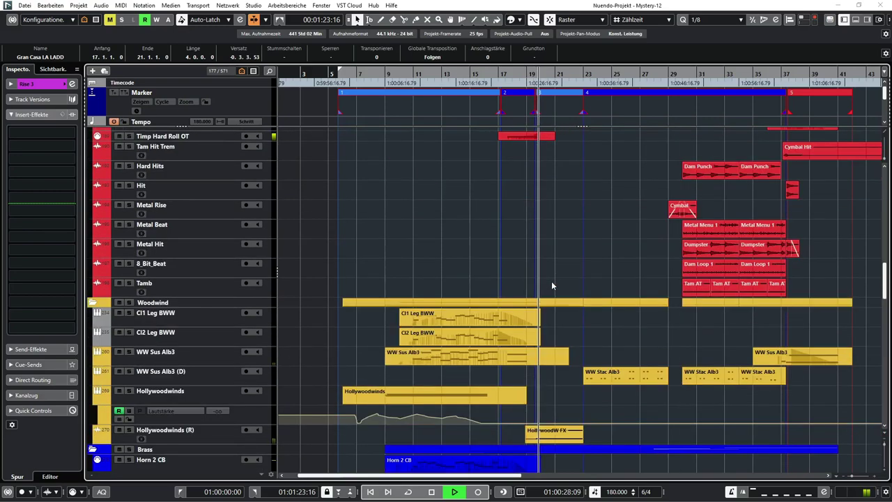
scroll(551, 283, "down", 6)
scroll(551, 284, "down", 8)
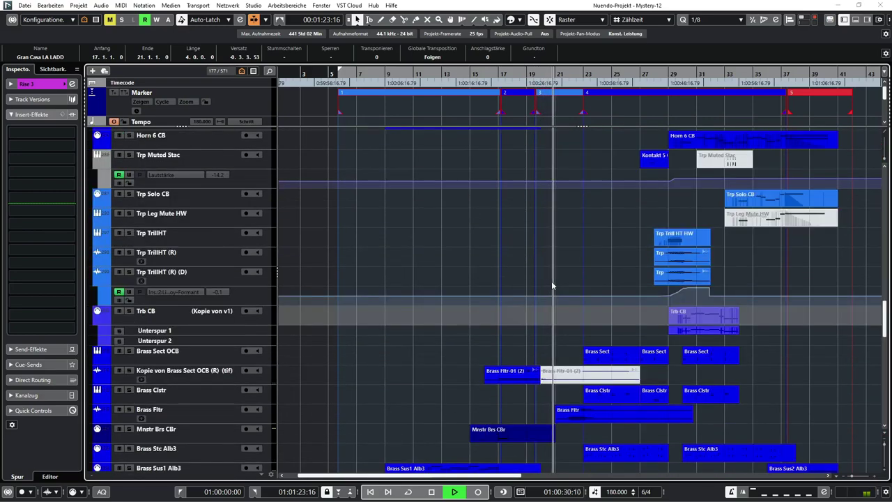
scroll(551, 280, "down", 10)
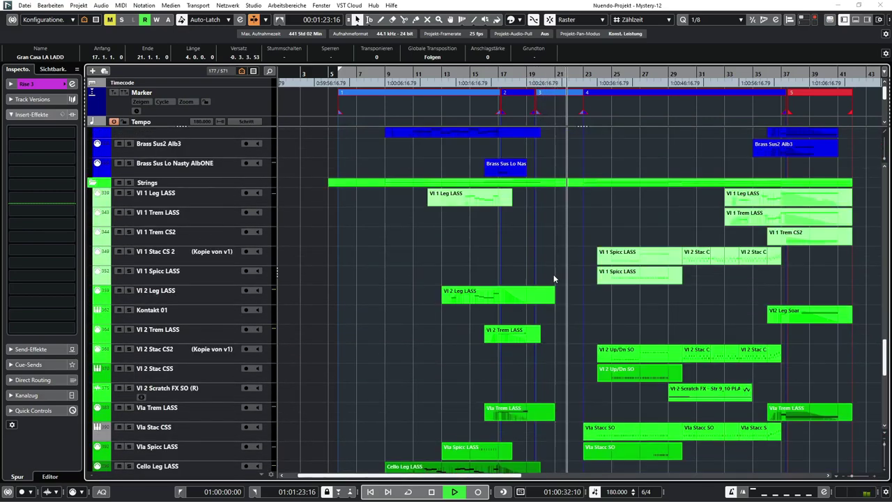
scroll(554, 279, "down", 10)
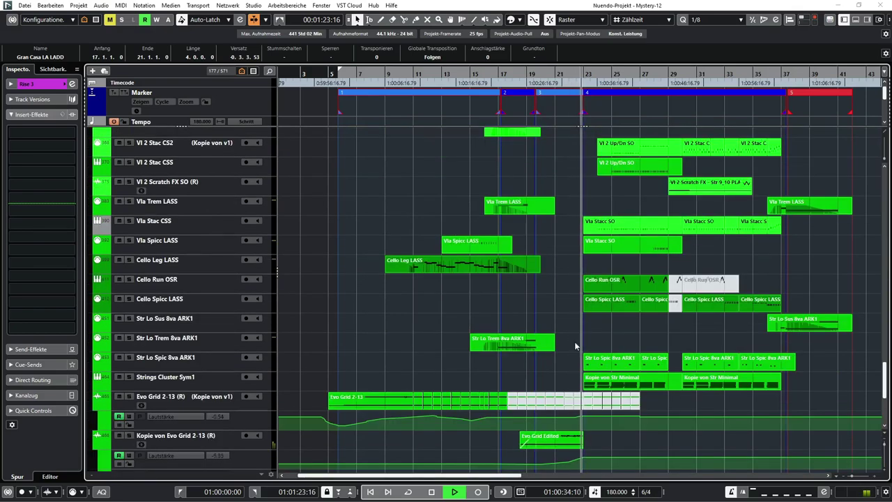
double_click(607, 377)
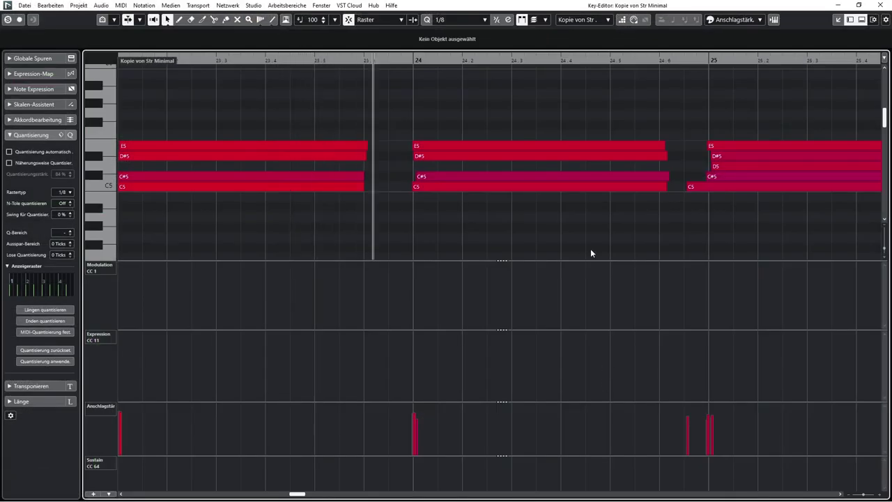
left_click(880, 5)
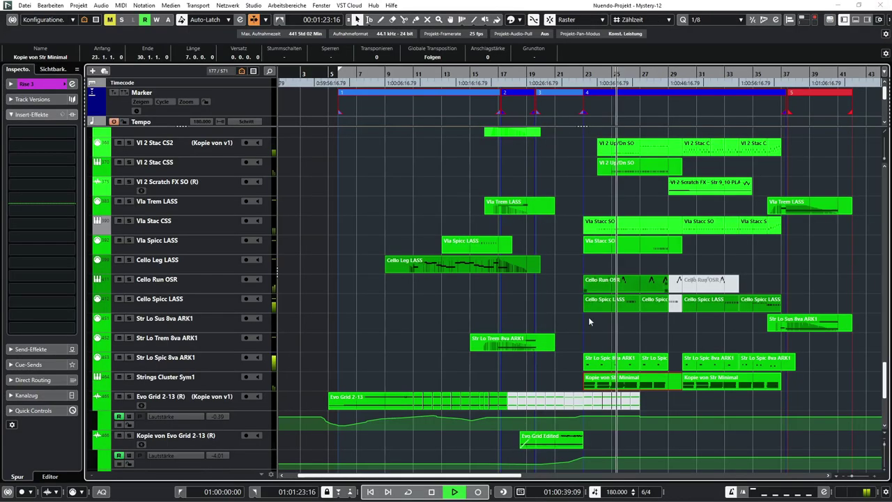
- Examine the notes of the first Cello Run OSR clip and the waveform of the VI 2 Scratch FX audio clip
double_click(644, 285)
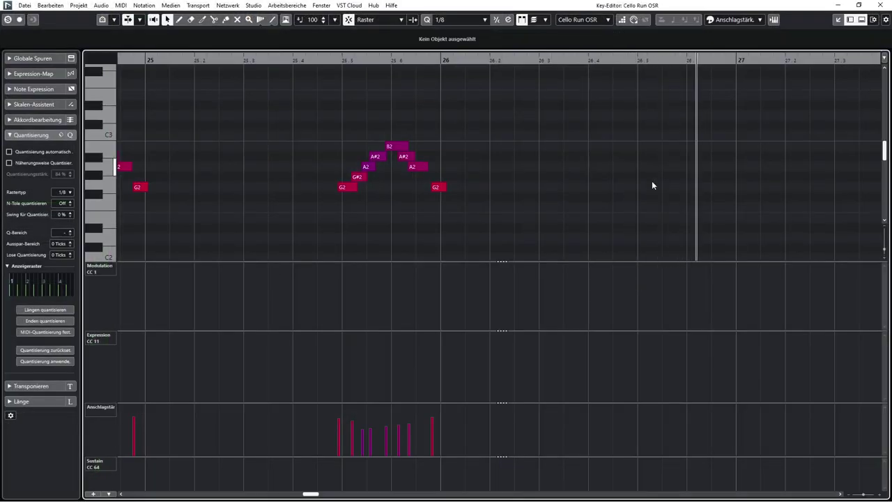
left_click(880, 5)
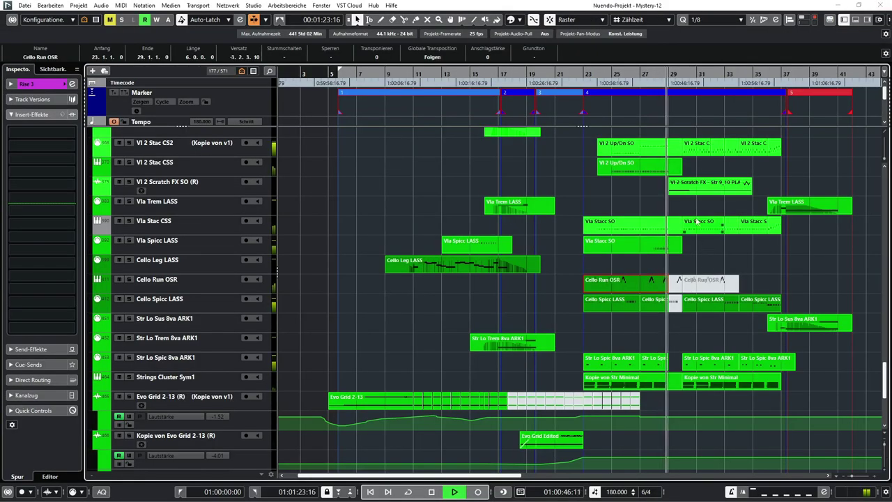
double_click(685, 188)
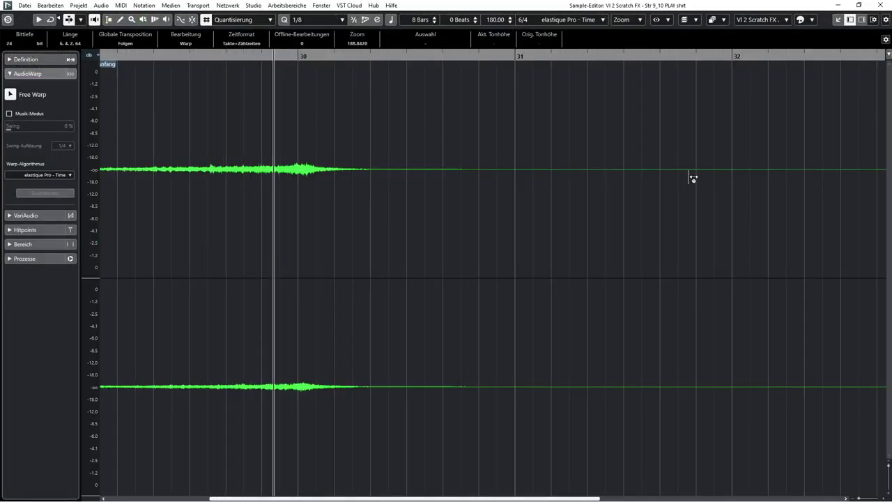
left_click(880, 6)
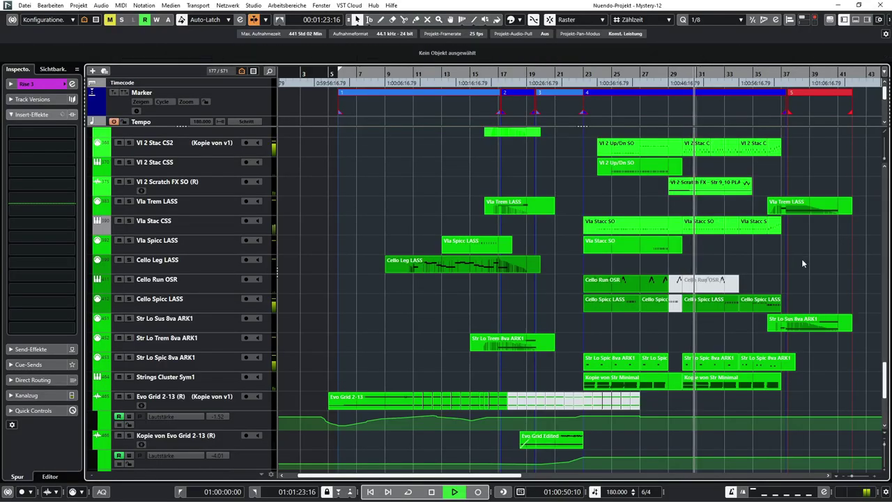
- Review the brass tracks and the mixer channels during playback, returning to the piano and percussion tracks
scroll(791, 282, "down", 5)
scroll(791, 284, "up", 10)
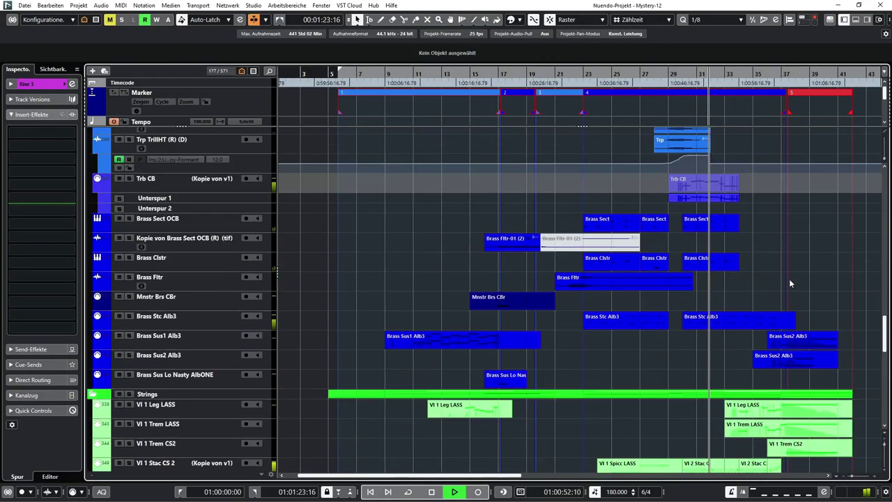
scroll(790, 283, "up", 2)
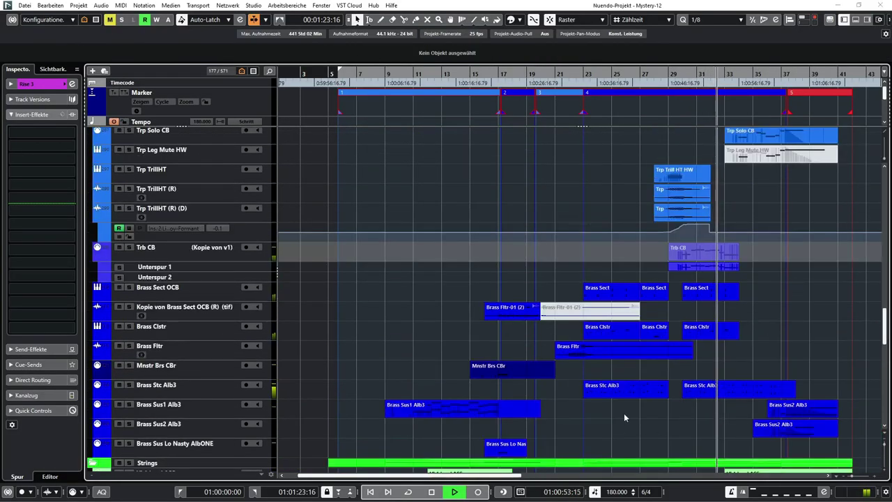
key("F3")
left_click_drag(185, 497, 684, 497)
key("F3")
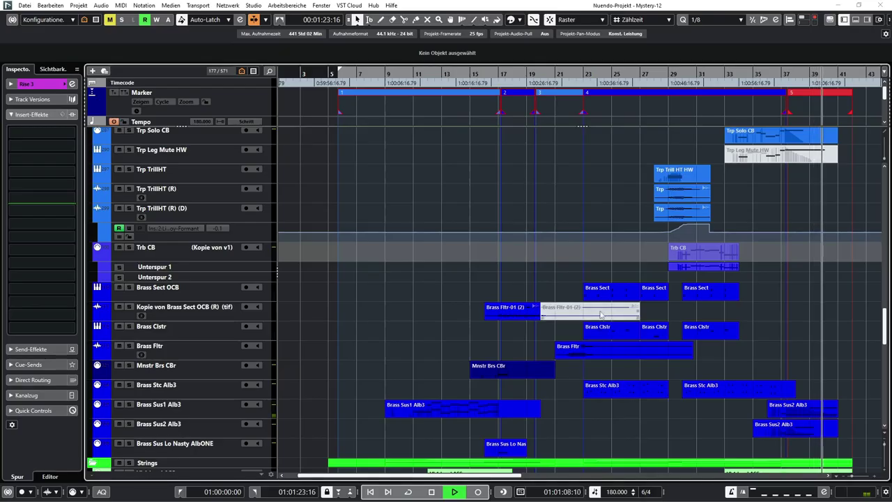
scroll(591, 300, "up", 20)
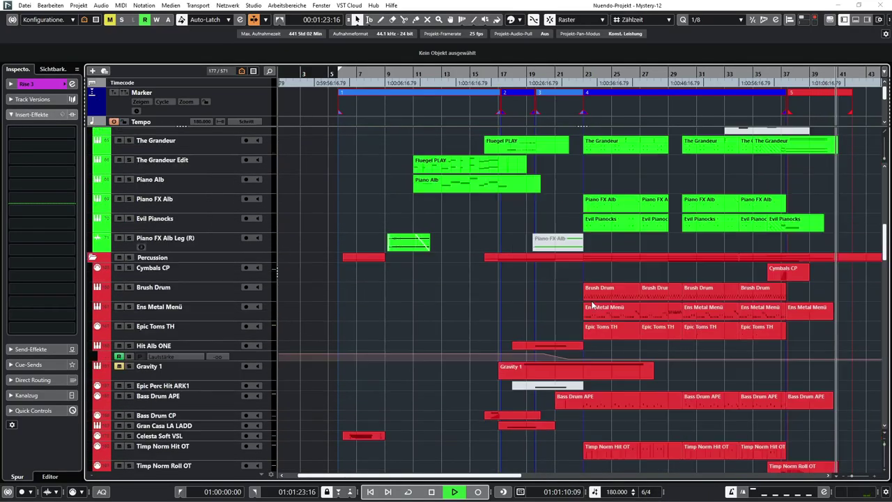
scroll(584, 301, "up", 5)
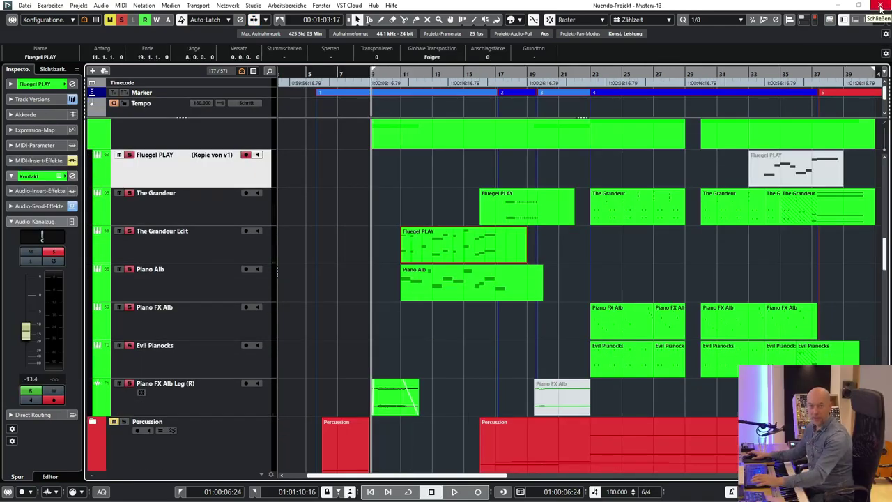
- Play the piano tracks and examine the notes of the Fluegel PLAY clip on The Grandeur Edit track and of the Piano Alb clip
key("space")
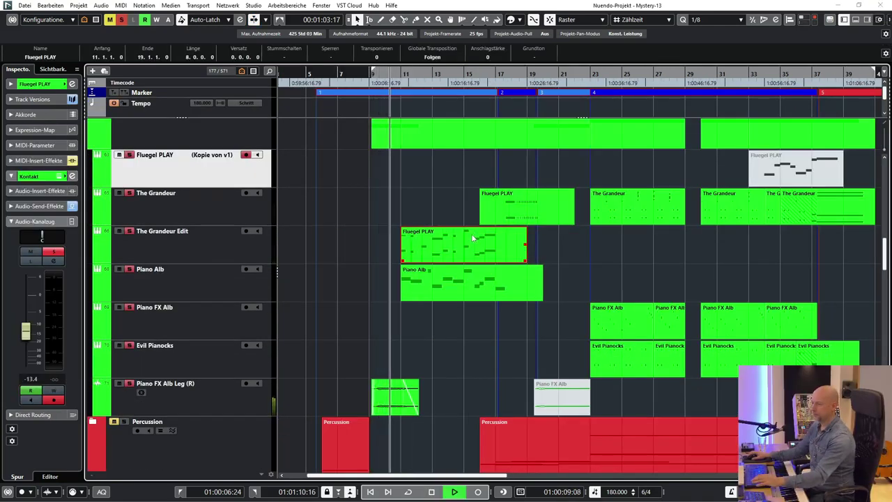
double_click(472, 239)
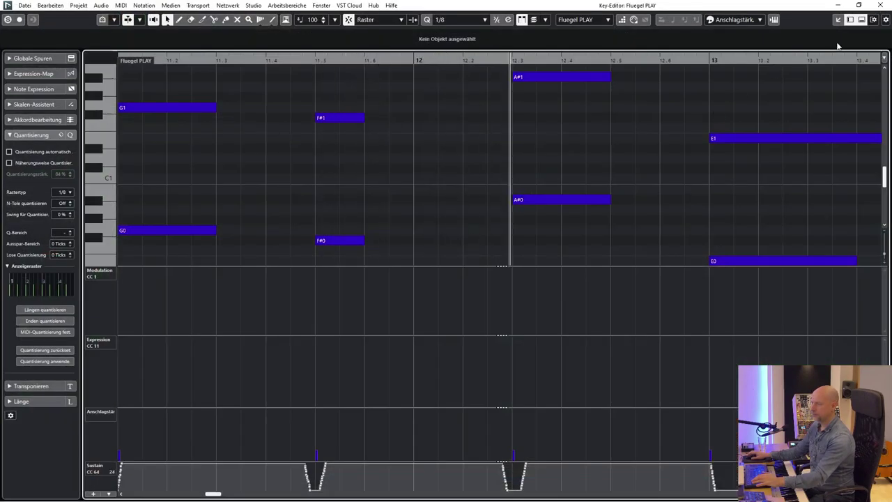
left_click(884, 6)
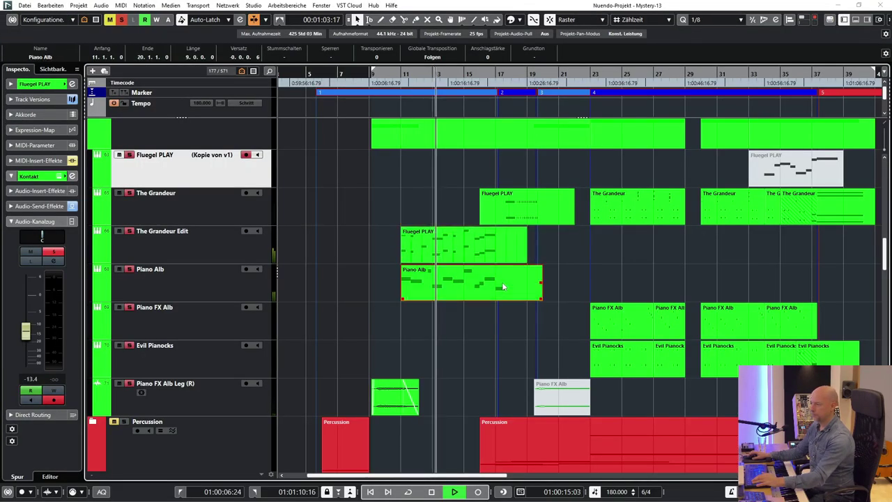
double_click(503, 282)
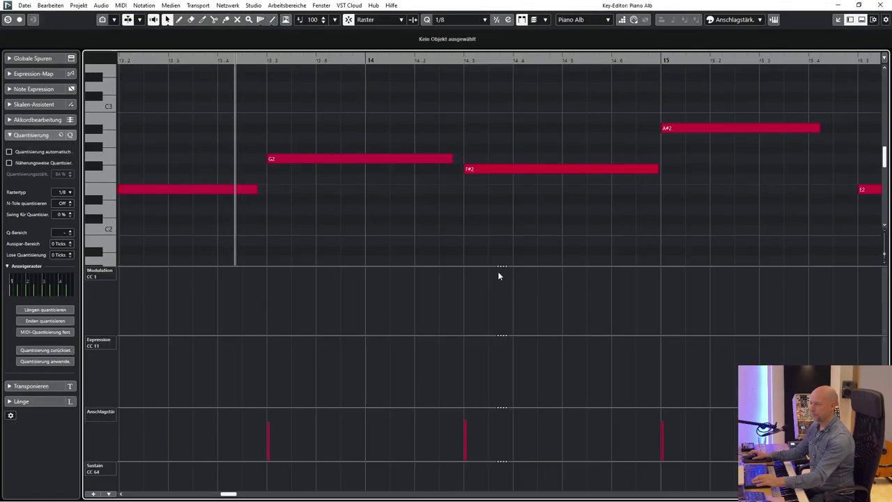
left_click(884, 6)
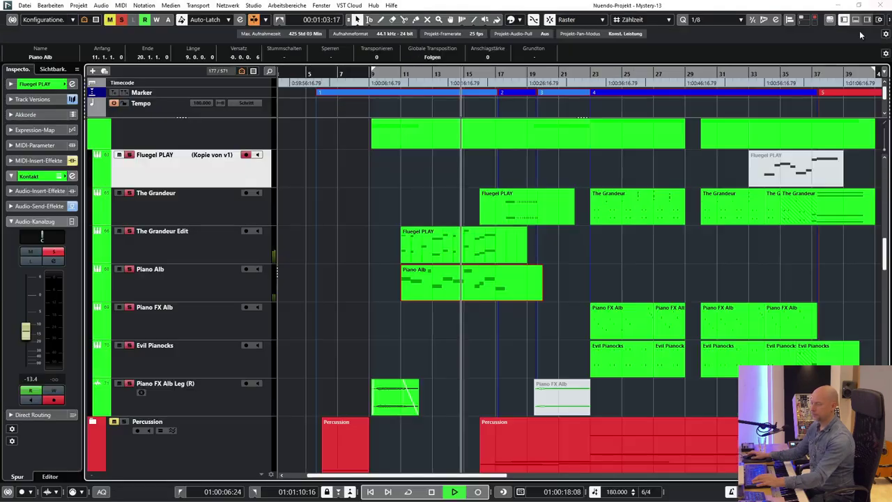
- Follow playback with auto-scroll through the notes of the Fluegel PLAY clip on The Grandeur track
double_click(519, 208)
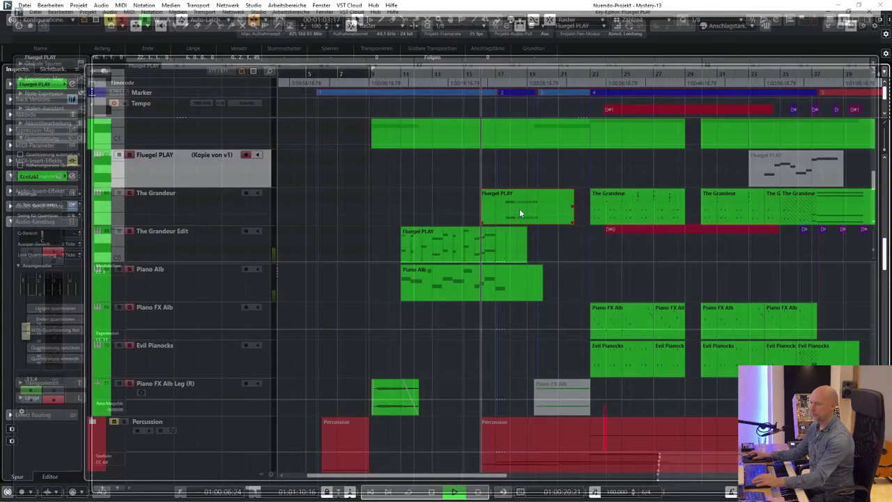
key("f")
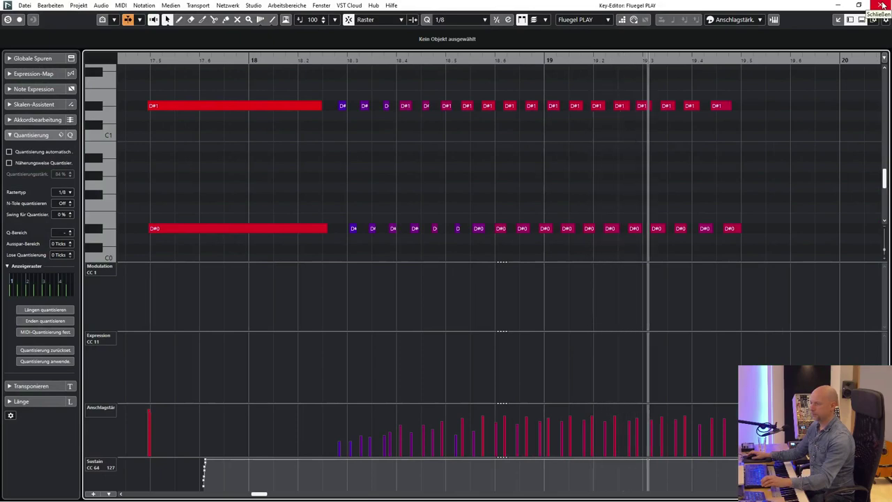
left_click(882, 5)
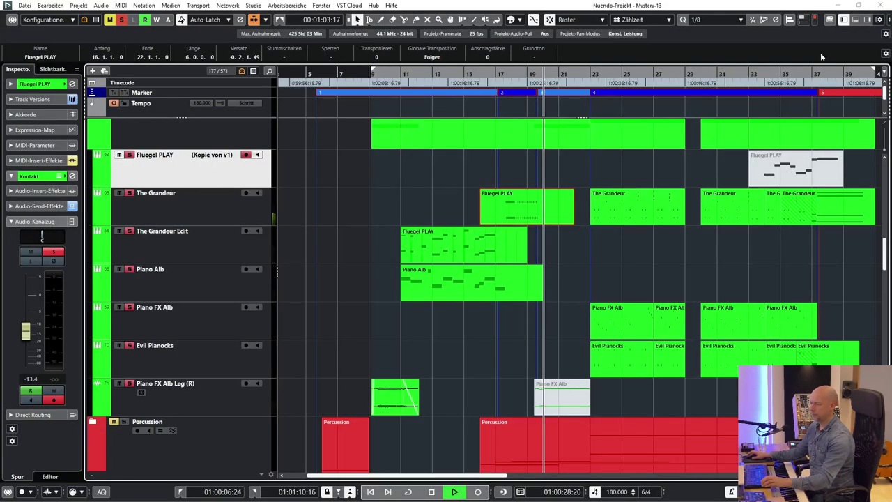
- Examine the chords of The Grandeur clip starting at bar 23 during playback
double_click(635, 214)
scroll(639, 196, "up", 3)
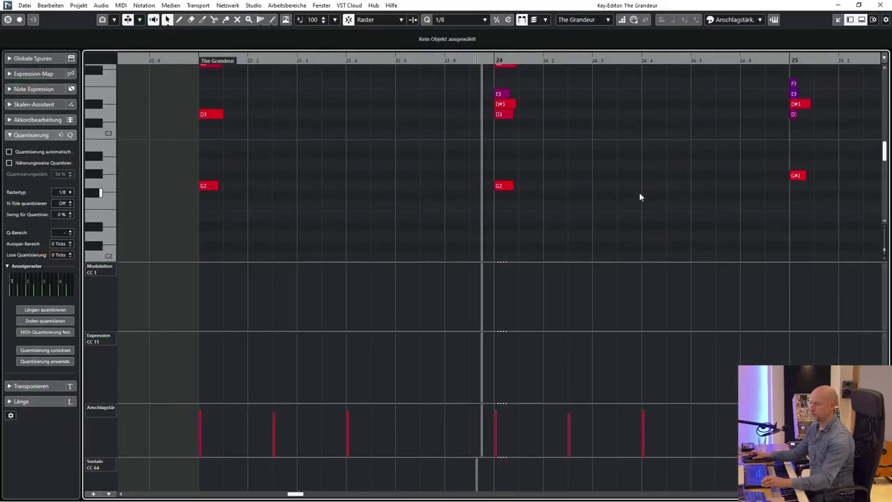
scroll(578, 182, "right", 3)
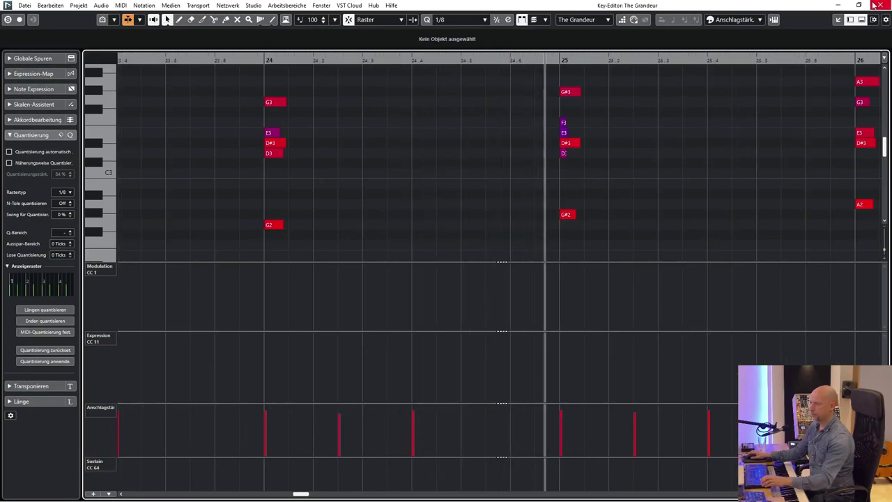
left_click(881, 5)
- Examine the notes of the first Piano FX Alb clip and of the Evil Pianocks clip at bar 27
double_click(643, 312)
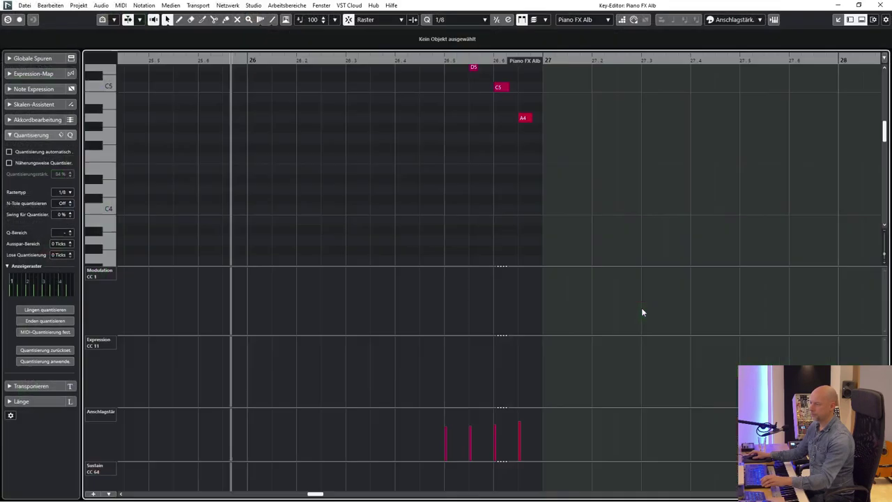
scroll(580, 125, "up", 3)
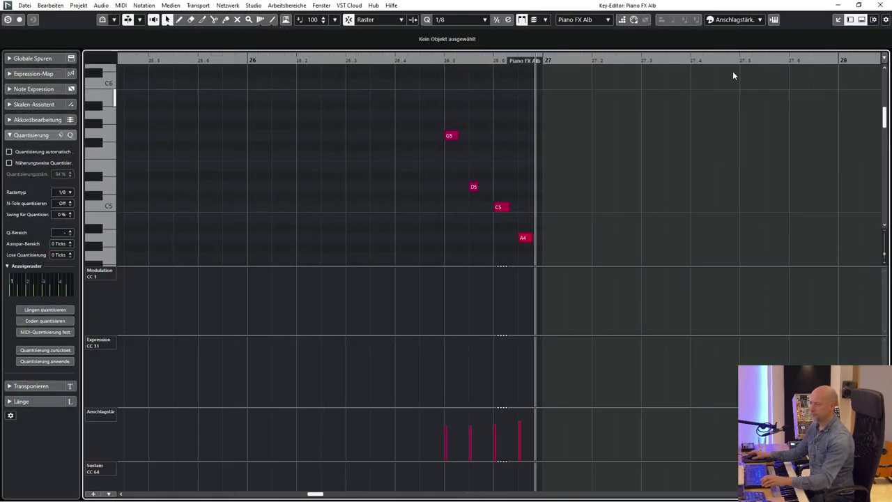
left_click(880, 5)
double_click(673, 359)
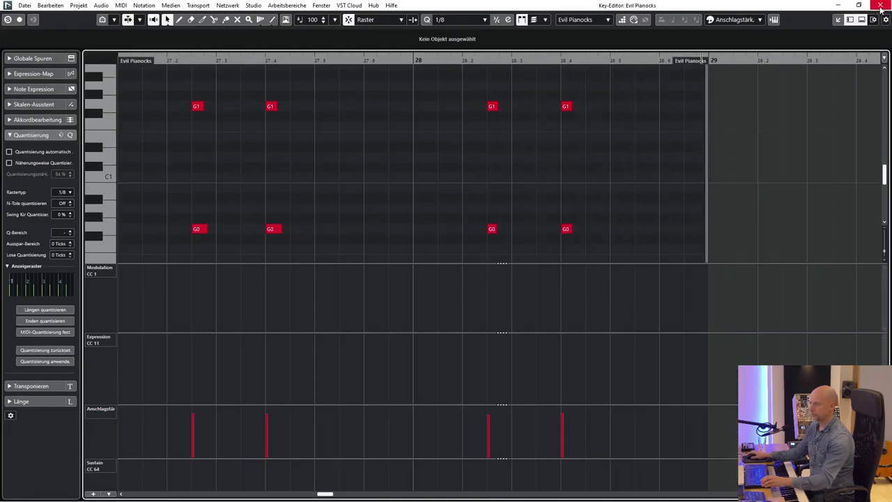
- Examine the notes of the Piano FX Alb and Evil Pianocks clips starting at bar 30 during playback
left_click(881, 5)
key("h")
double_click(545, 318)
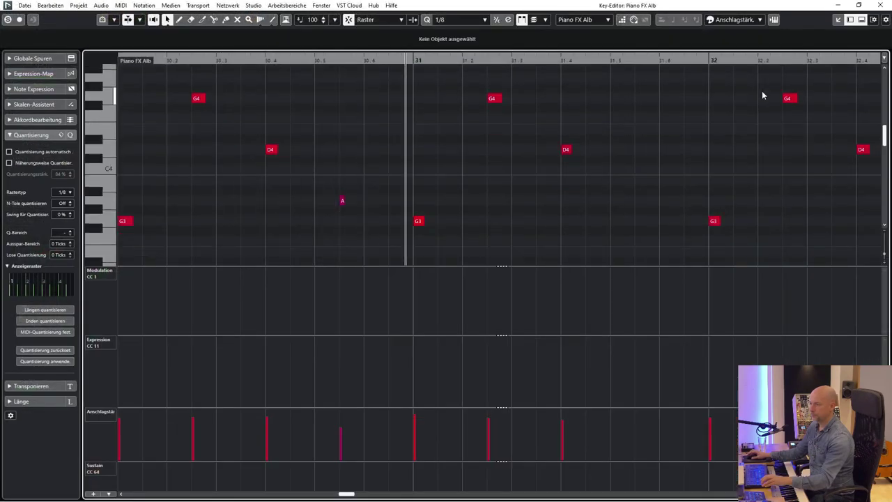
left_click(880, 5)
double_click(546, 352)
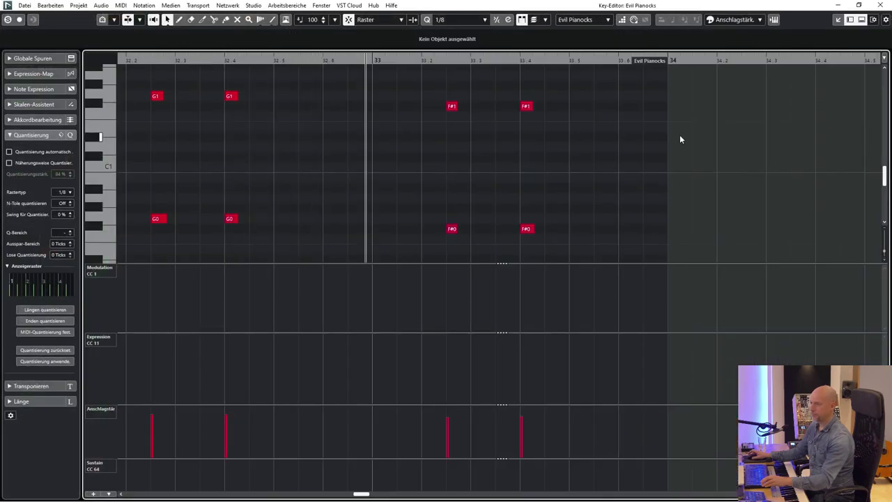
left_click(886, 5)
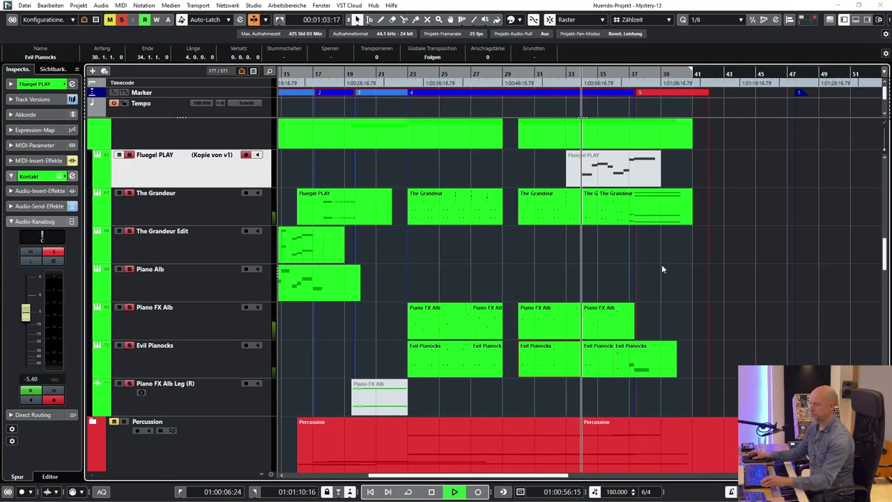
- Examine the notes around bar 37 in The Grandeur clip that starts at bar 35
left_click(664, 211)
double_click(664, 210)
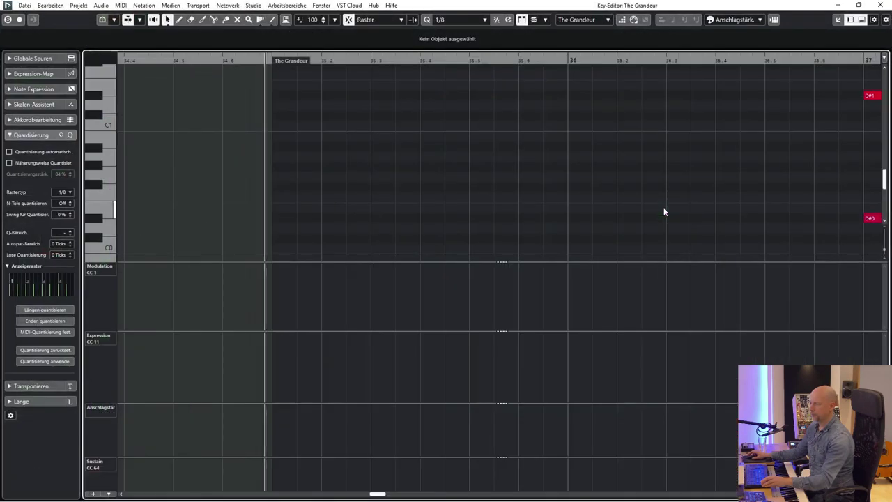
scroll(589, 173, "right", 4)
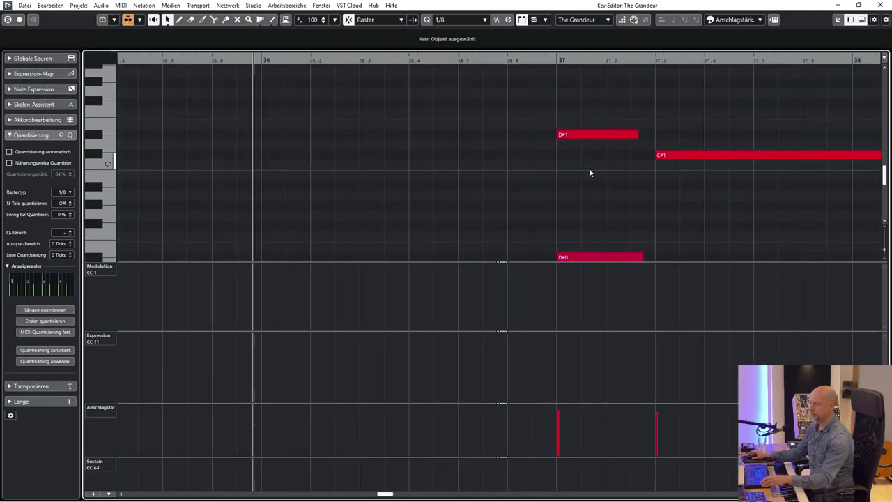
scroll(590, 172, "down", 1)
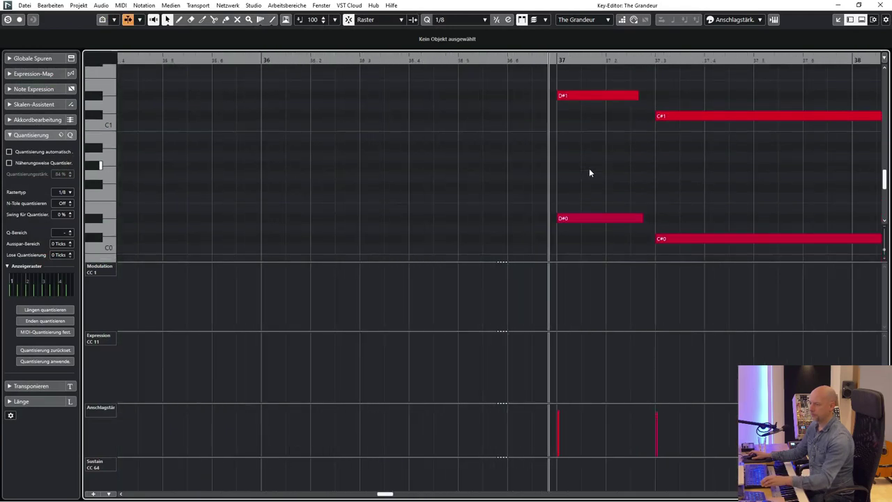
left_click(884, 5)
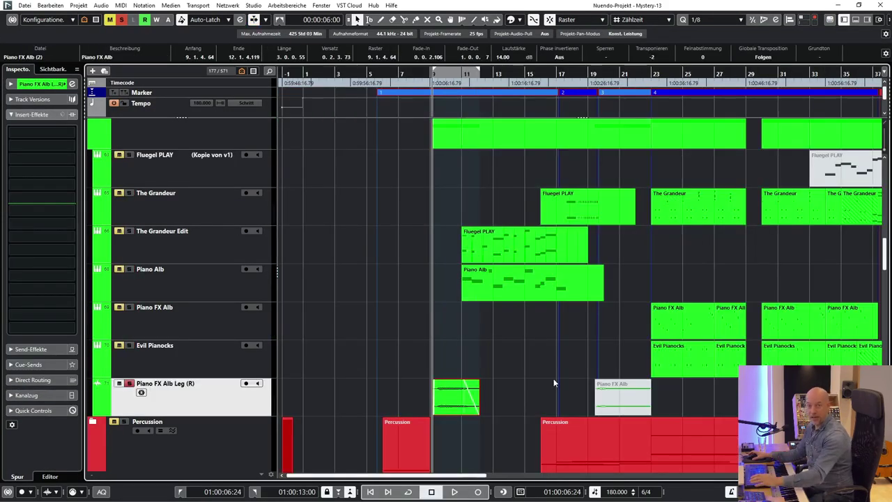
- Set the locators to the Fluegel PLAY clip at bar 11 and play The Grandeur Edit track solo, viewing its Kontakt instrument
key("space")
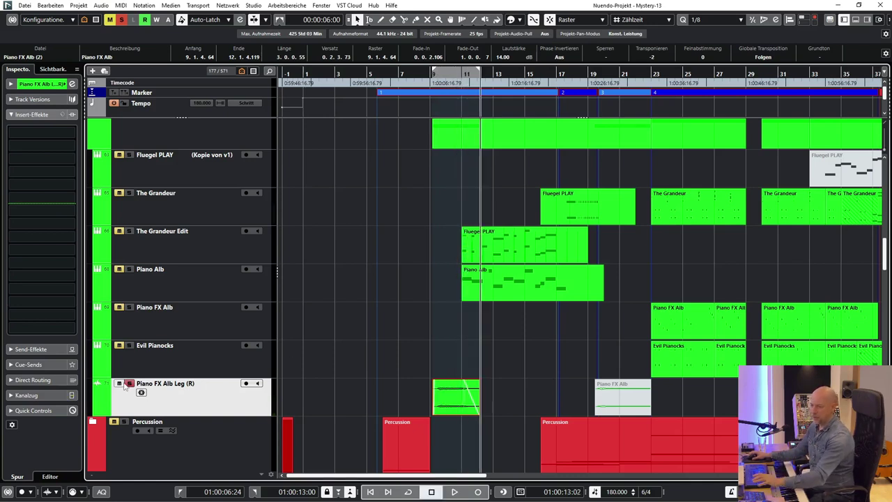
left_click(480, 257)
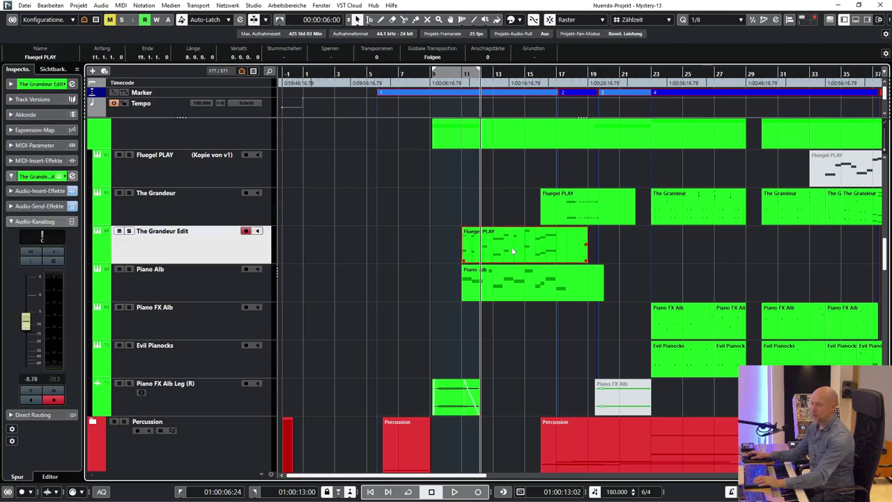
key("p")
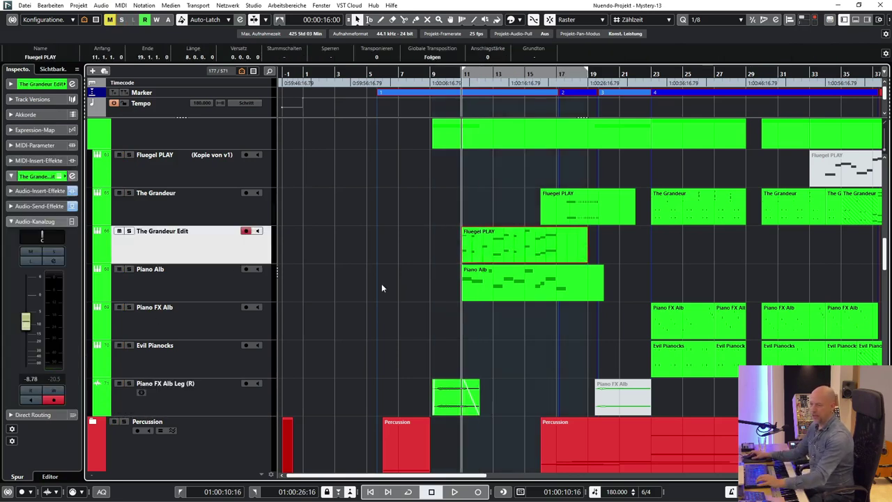
key("s")
key("space")
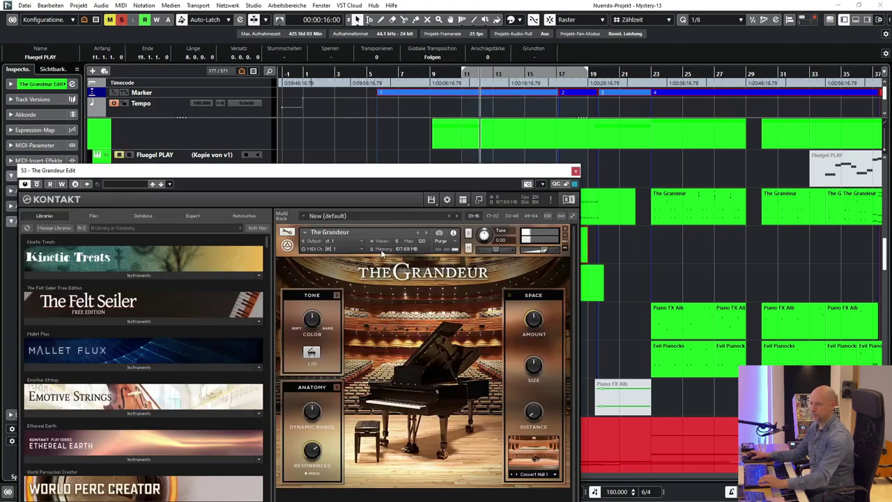
left_click(576, 171)
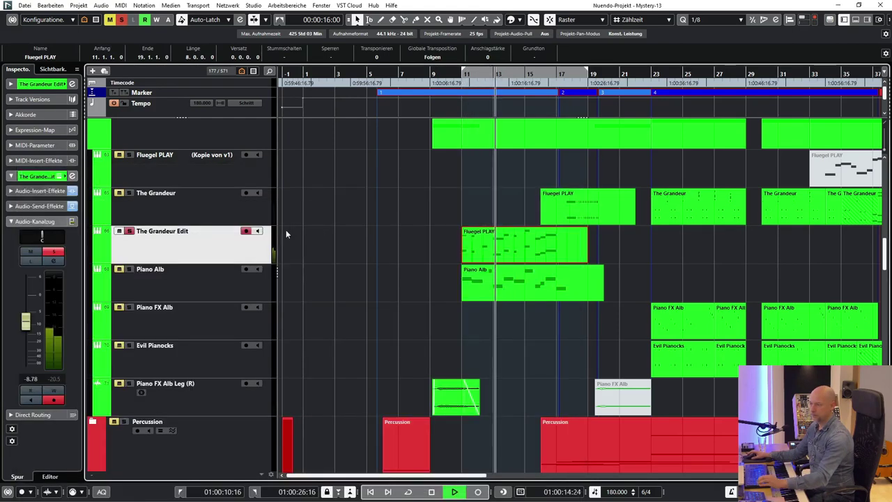
- Play the Piano Alb track solo from bar 11 and view its Albion One Piano instrument in Kontakt
left_click(155, 278)
key("space")
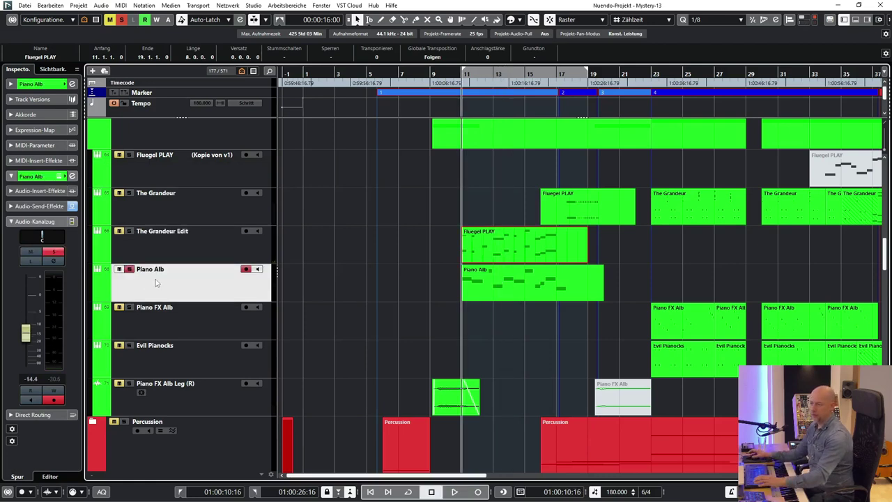
key("space")
double_click(205, 272)
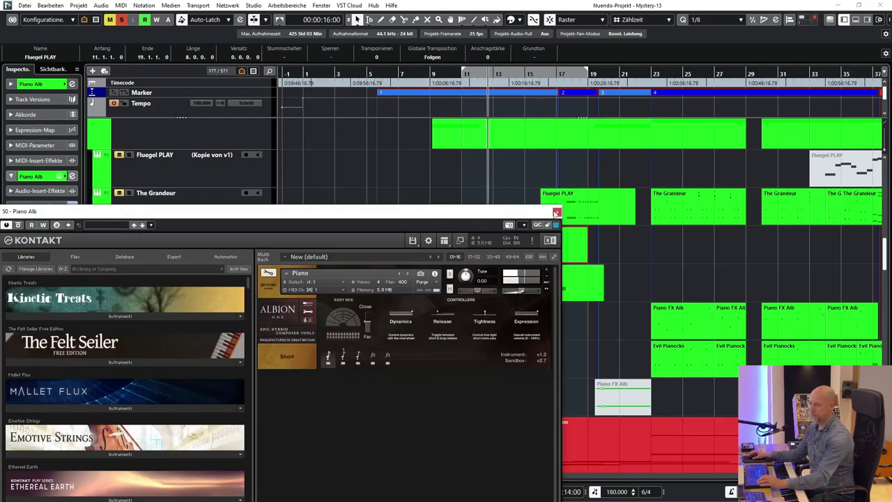
left_click(556, 212)
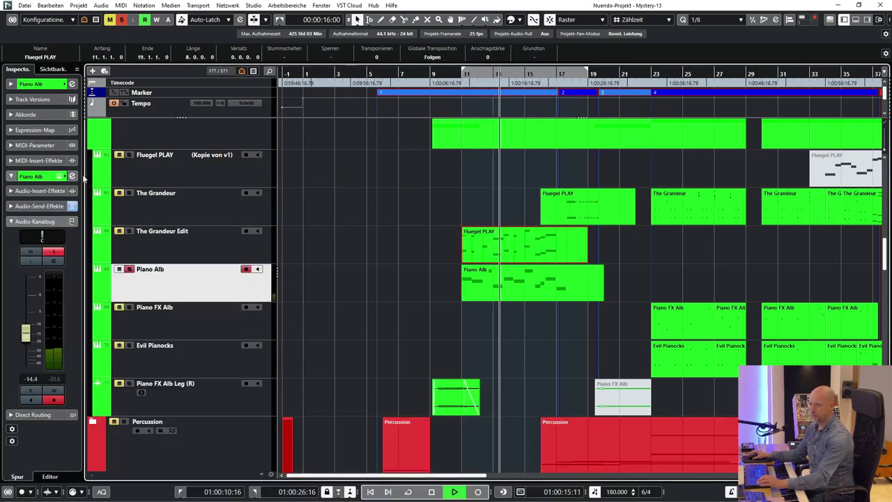
- Compare the Piano Alb track with its Pno Reverb send bypassed and active by playing it from bar 11
left_click(42, 206)
key("space")
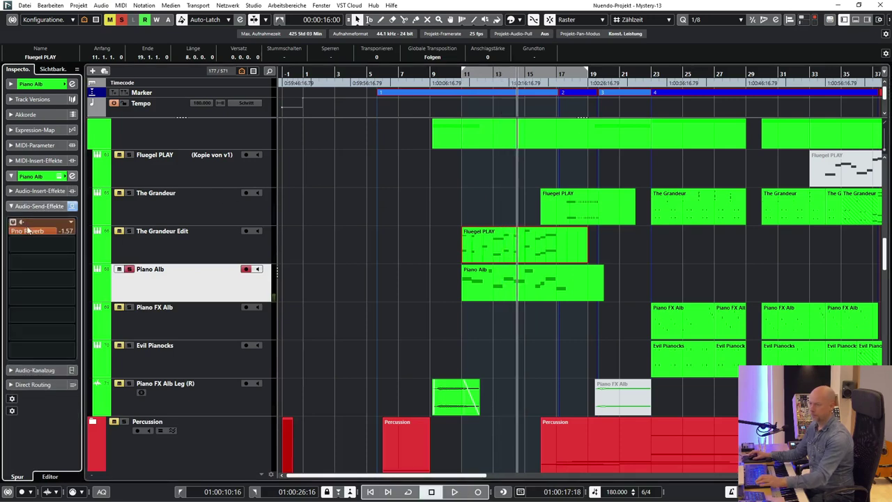
key("KP_1")
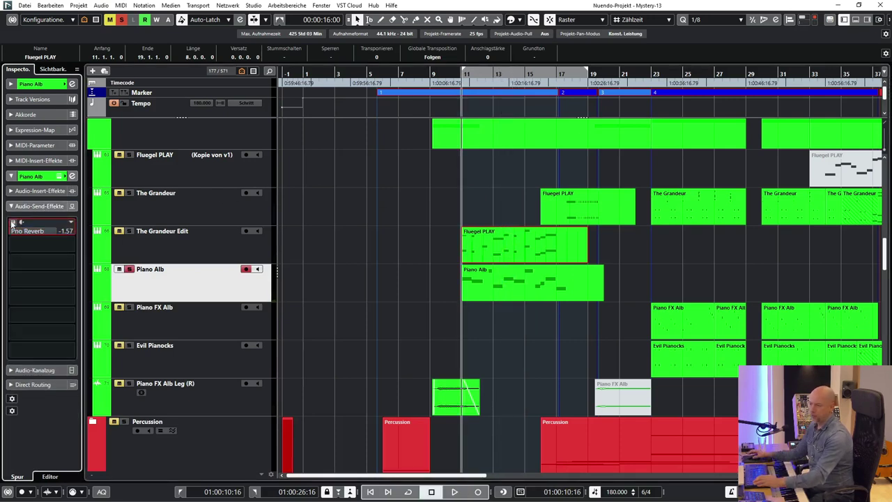
key("space")
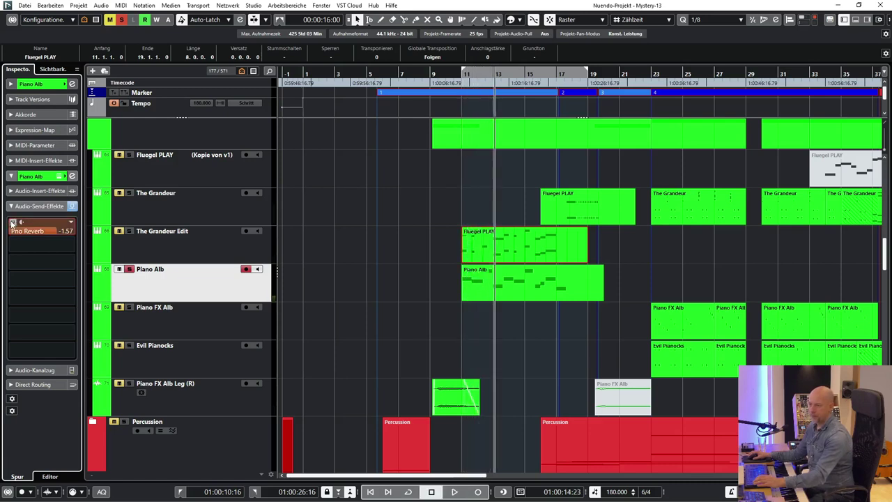
key("space")
key("space")
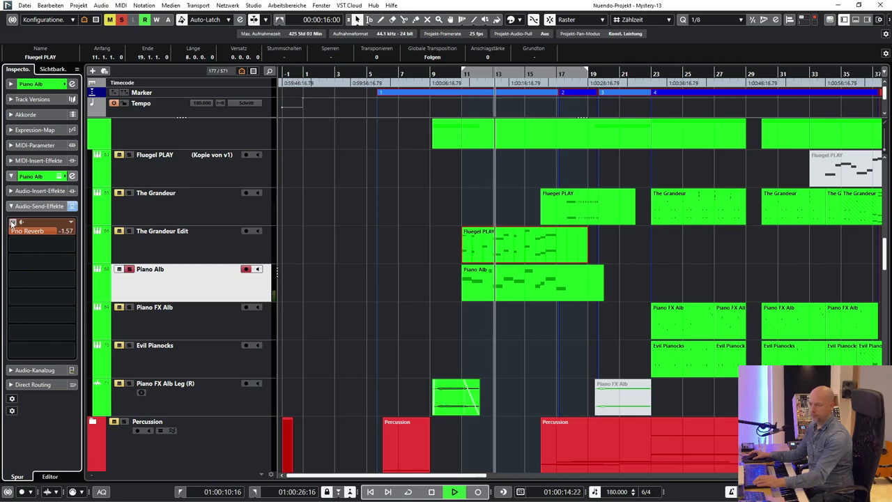
key("space")
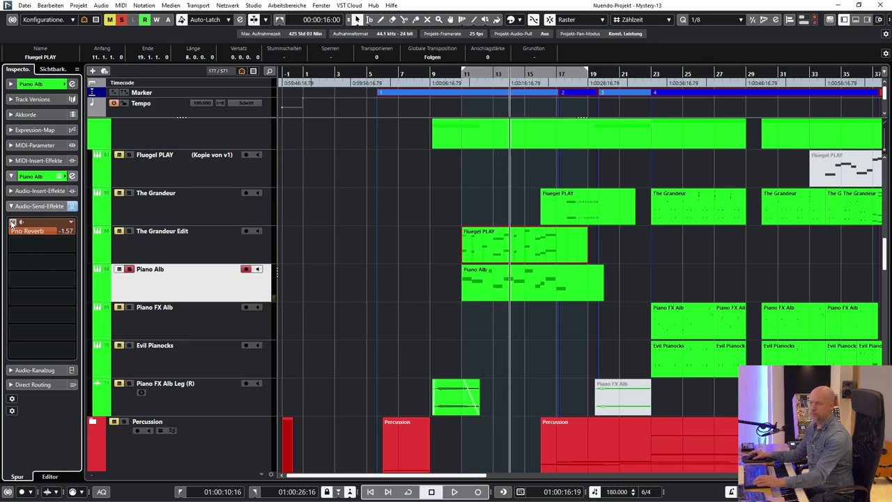
- Bypass the audio sends and inserts of The Grandeur Edit track and play it dry from bar 11
left_click(172, 241)
key("KP_1")
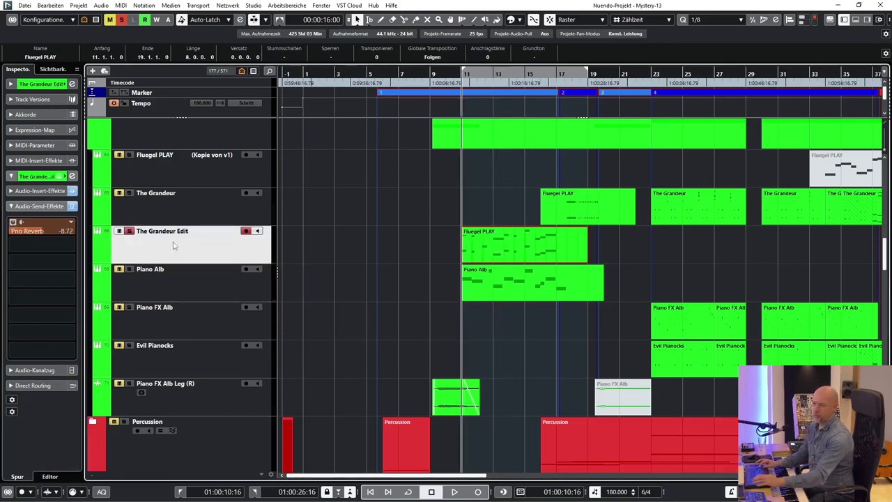
left_click(42, 206)
left_click(61, 207)
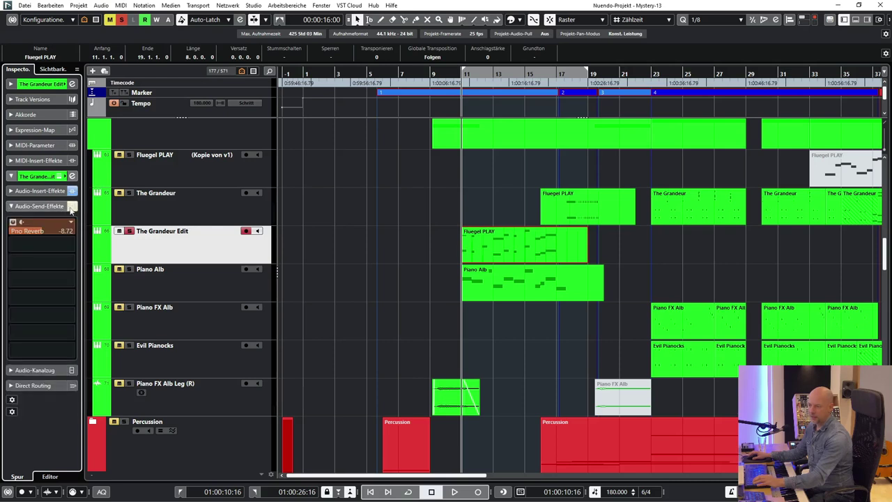
left_click(77, 192)
left_click(76, 192)
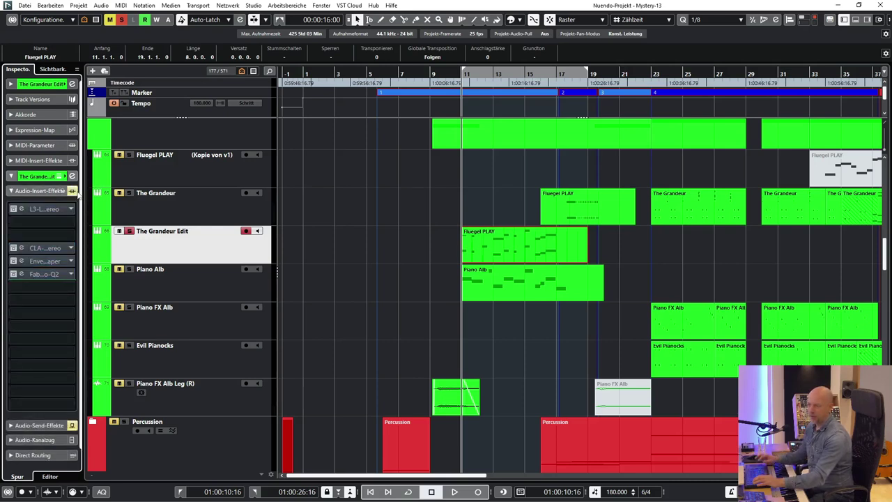
key("space")
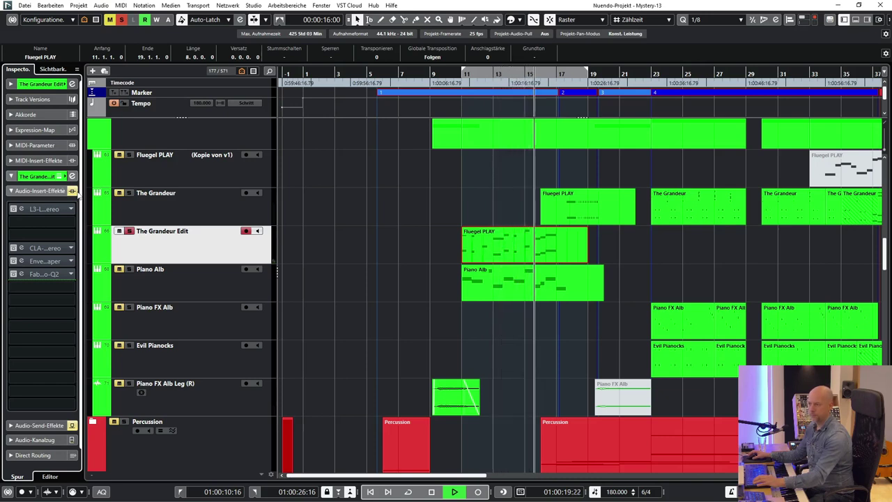
key("space")
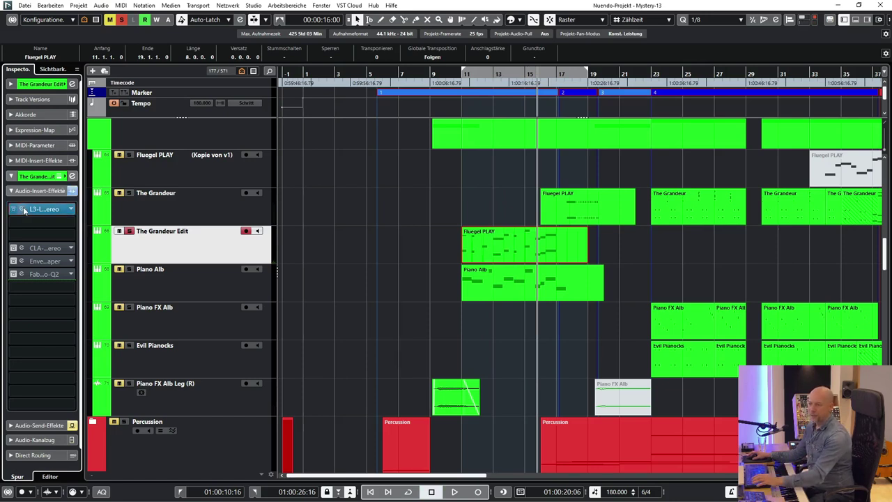
- Examine the L3-LL Ultra Stereo insert on The Grandeur Edit while playing the track through it from bar 11
left_click(24, 210)
left_click_drag(231, 209, 181, 161)
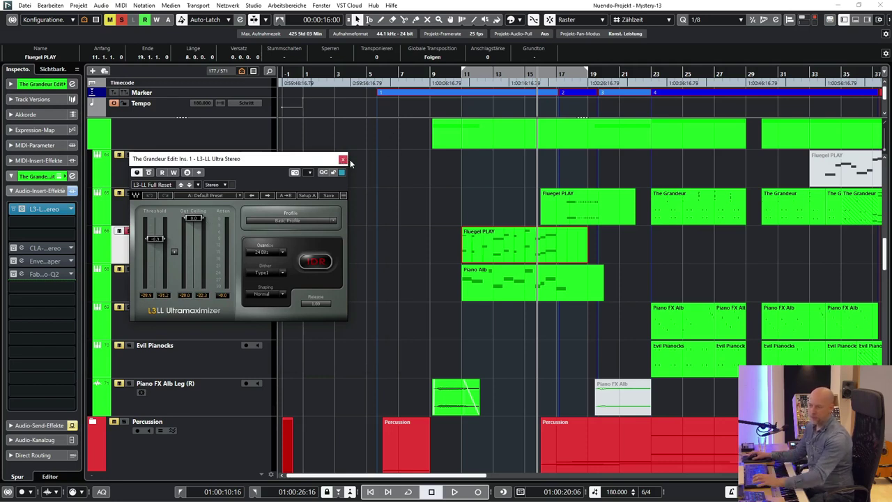
key("KP_1")
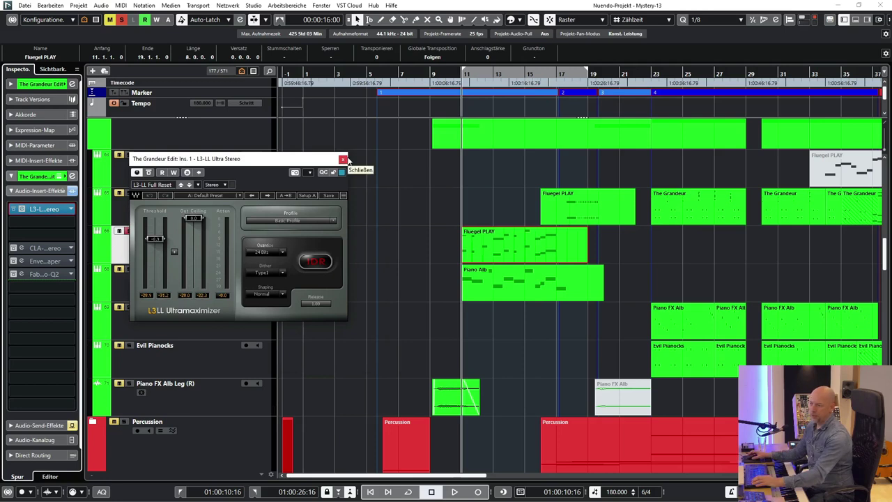
key("space")
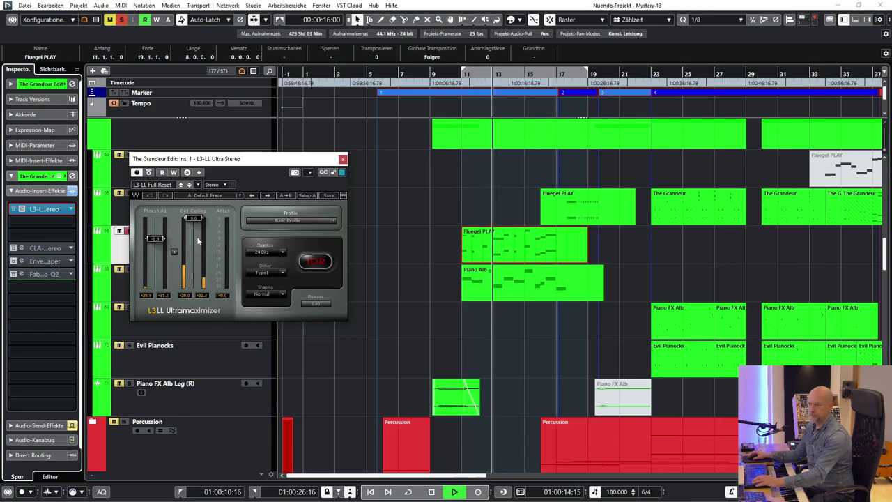
key("space")
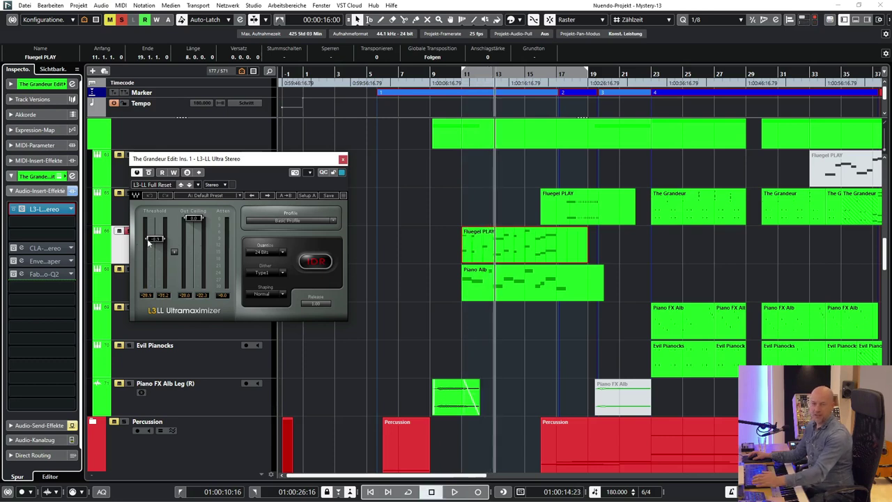
left_click(342, 159)
- Activate the CLA-76 Stereo compressor insert on The Grandeur Edit and play the track while viewing its settings
left_click(21, 249)
key("space")
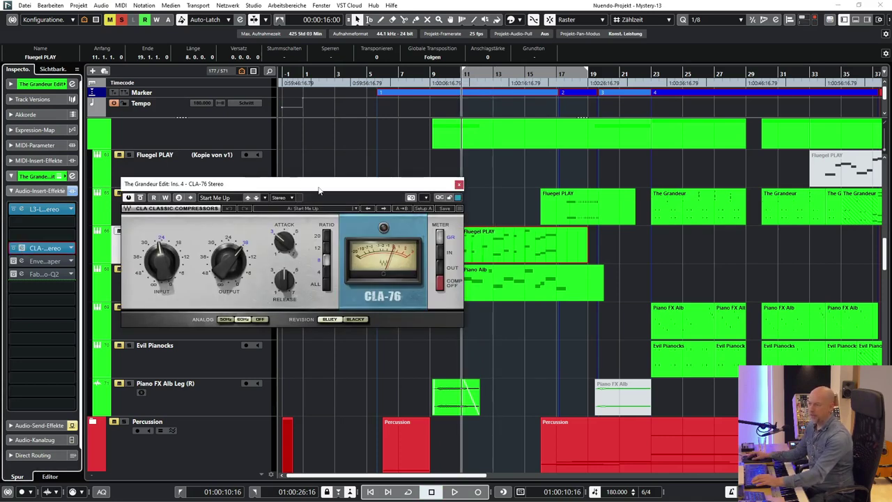
left_click_drag(319, 189, 277, 180)
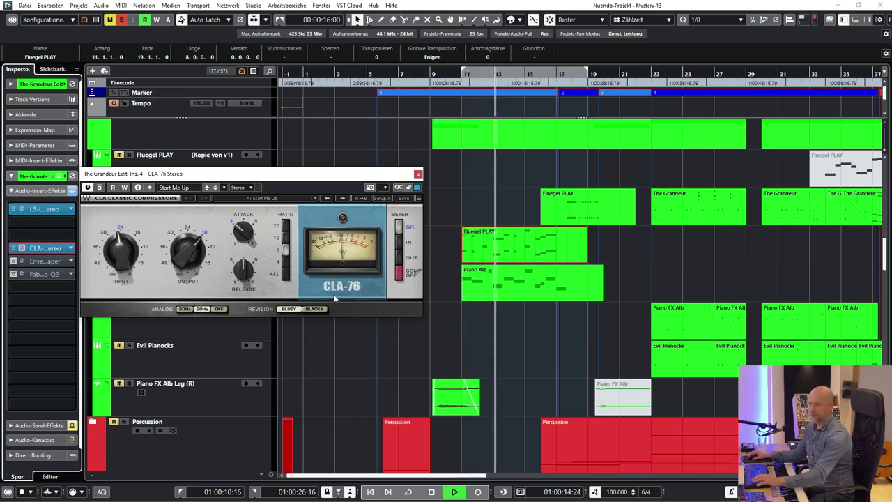
left_click(418, 174)
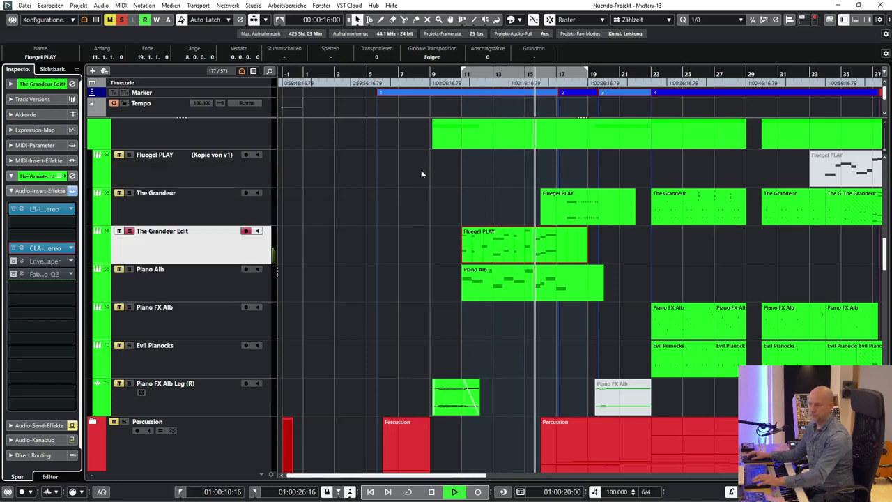
- Activate the EnvelopeShaper insert on The Grandeur Edit, place its window clear of the piano parts and return playback to bar 11
left_click(23, 262)
left_click_drag(349, 141, 332, 138)
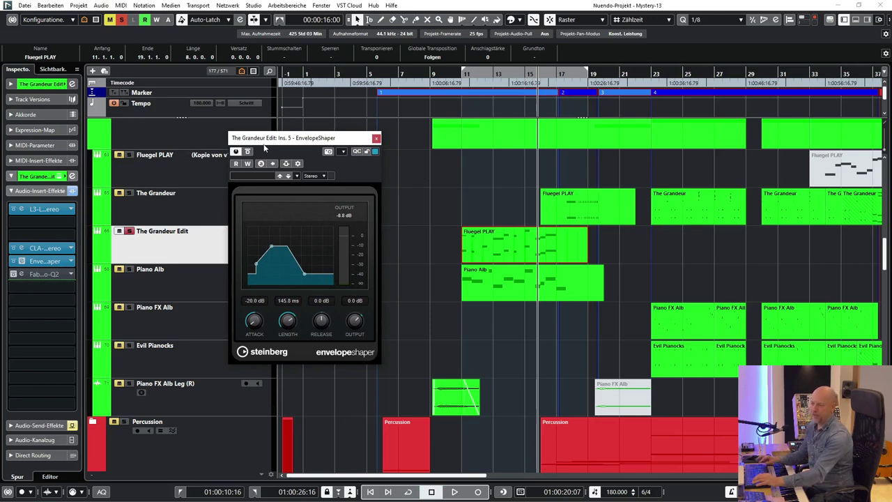
key("KP_1")
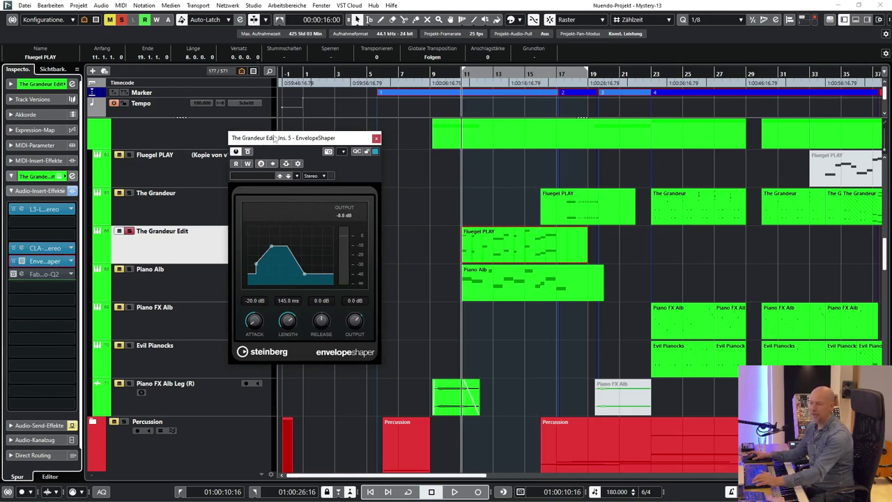
left_click_drag(275, 140, 268, 137)
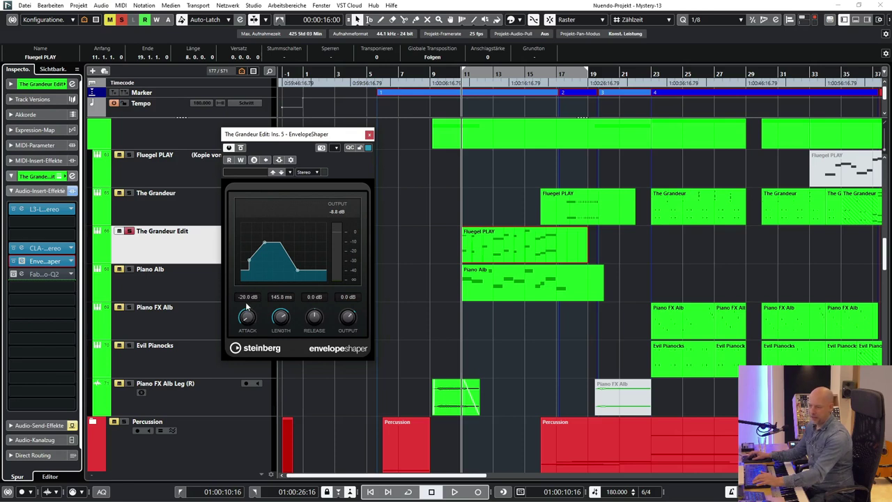
- Set the EnvelopeShaper's Length to 150.7 ms and play The Grandeur Edit through it from bar 11
left_click_drag(256, 298, 257, 287)
left_click_drag(251, 318, 257, 308)
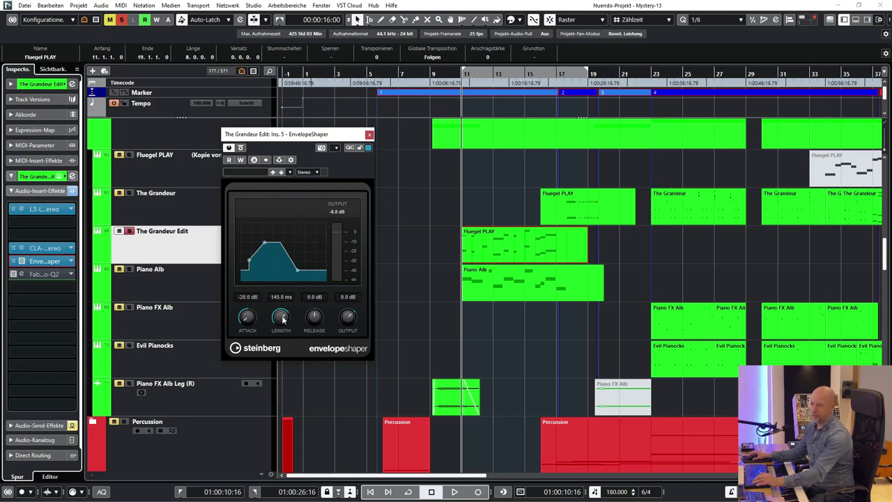
left_click_drag(279, 339, 289, 323)
key("space")
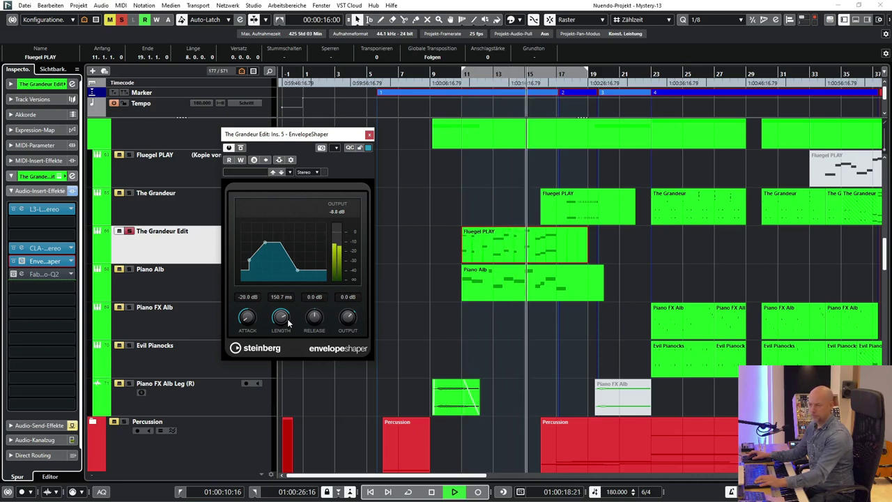
key("space")
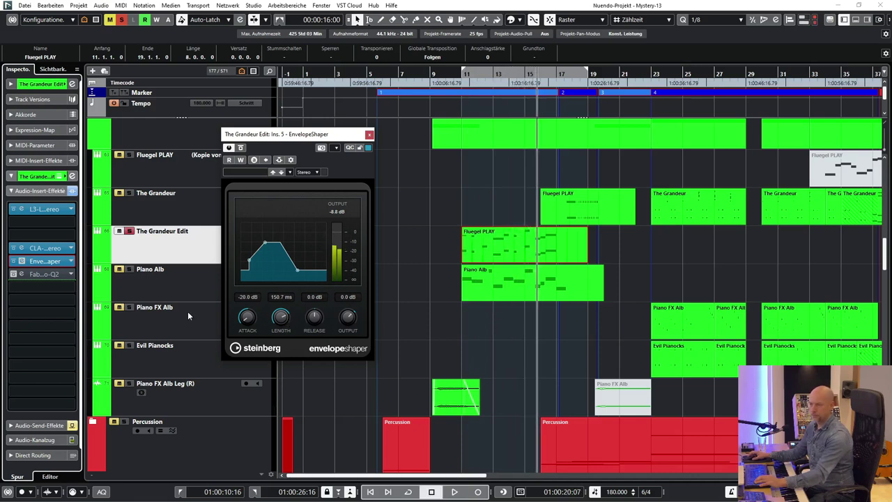
- Activate the FabFilter Pro-Q 2 insert, play from bar 11 while viewing its curve, and close both plug-in windows
left_click(20, 275)
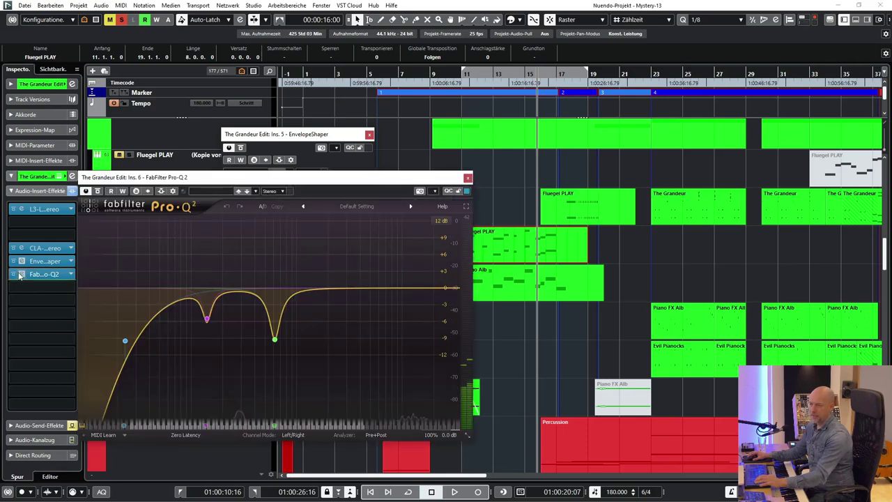
left_click_drag(285, 181, 292, 181)
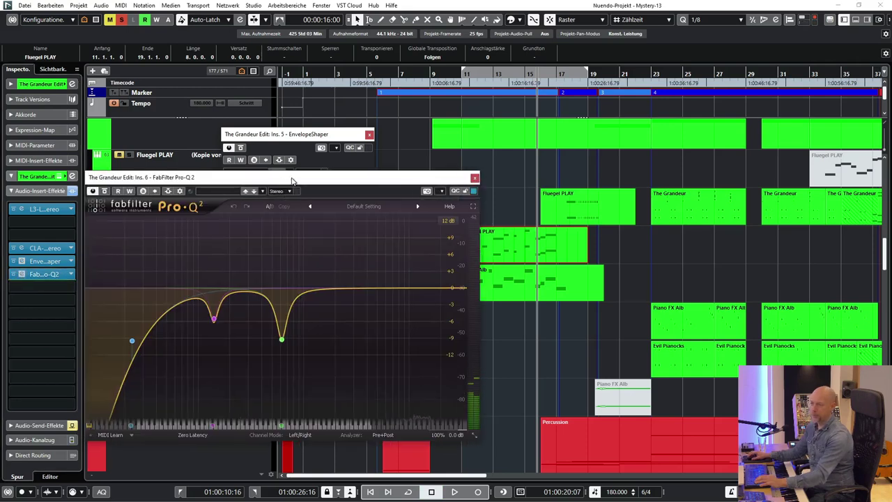
key("KP_1")
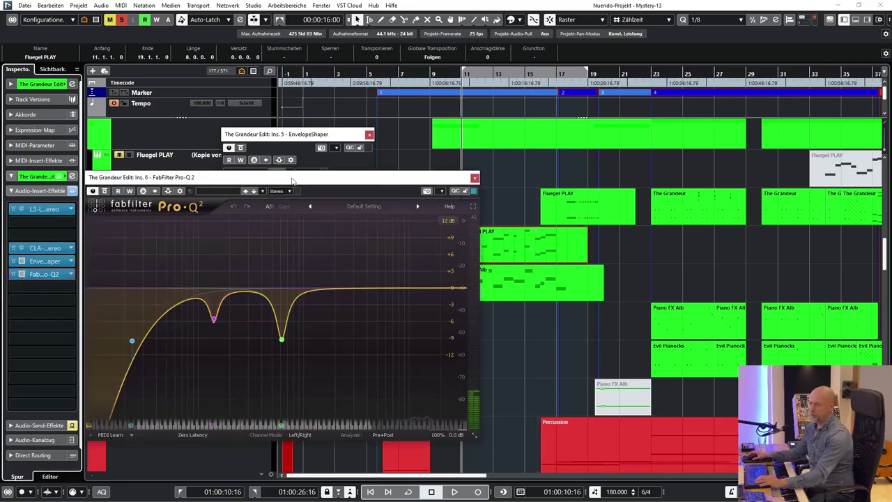
key("space")
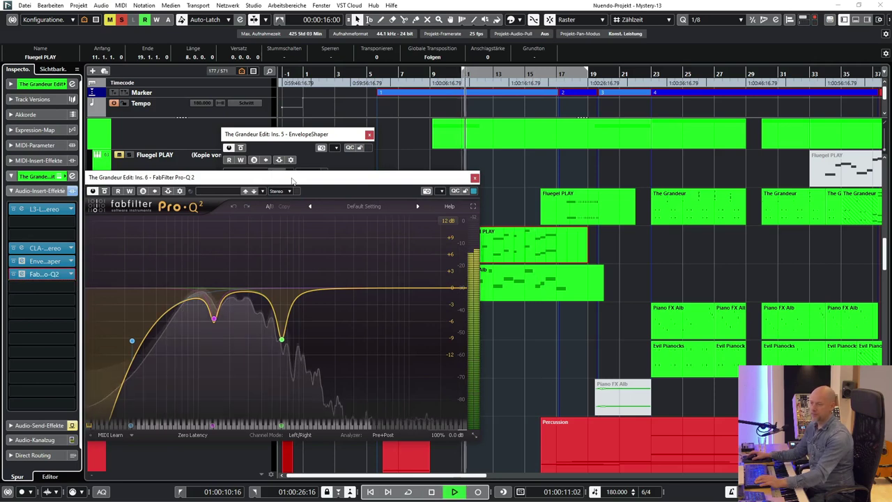
left_click(474, 178)
left_click(370, 134)
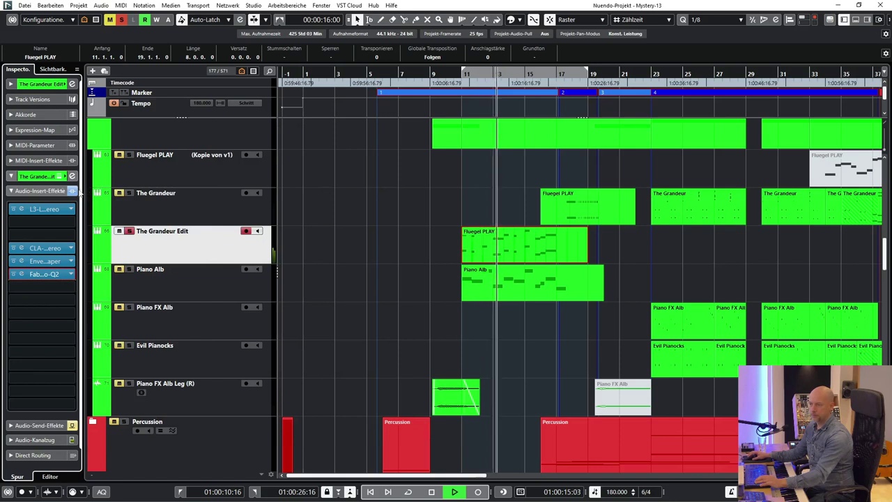
- Reactivate the audio sends of The Grandeur Edit and play the track with its Pno Reverb send
left_click(40, 426)
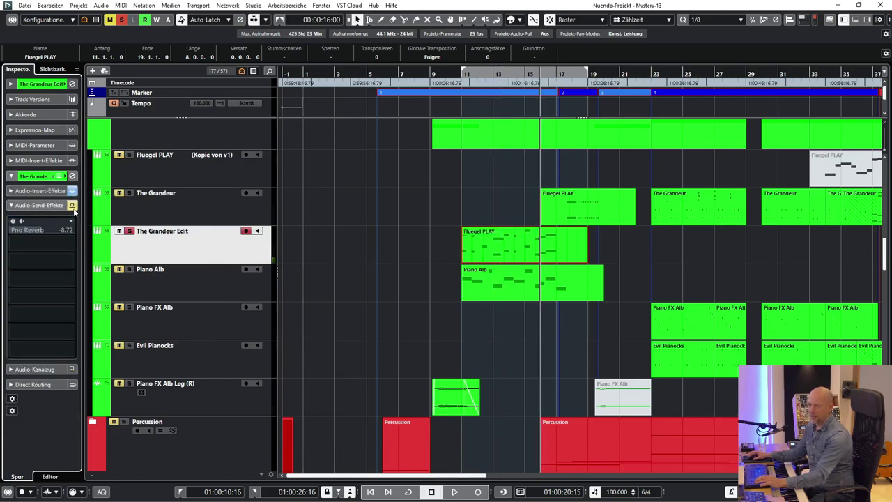
left_click(71, 205)
key("space")
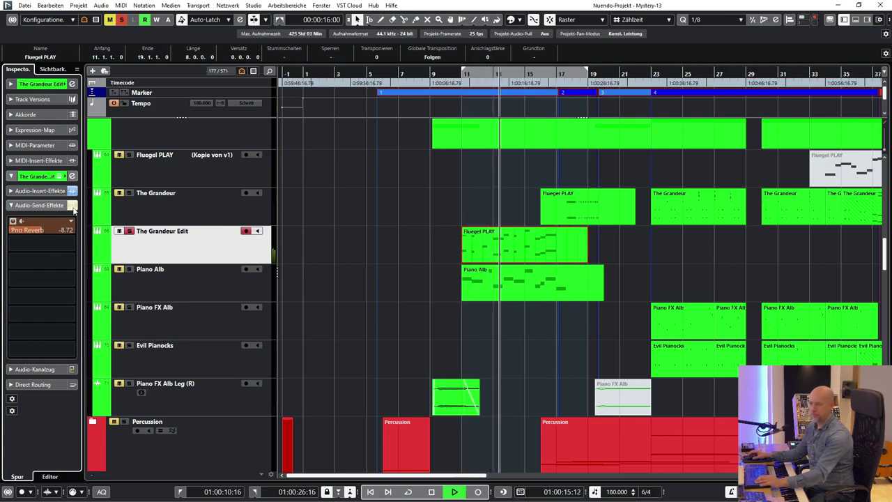
key("space")
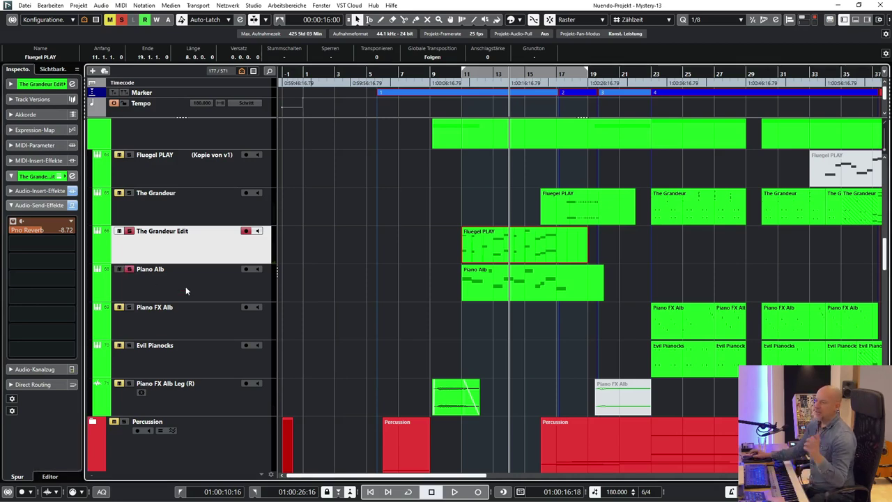
- Play Piano Alb and The Grandeur Edit together from bar 11 while viewing the Kontakt instrument of each track
key("KP_1")
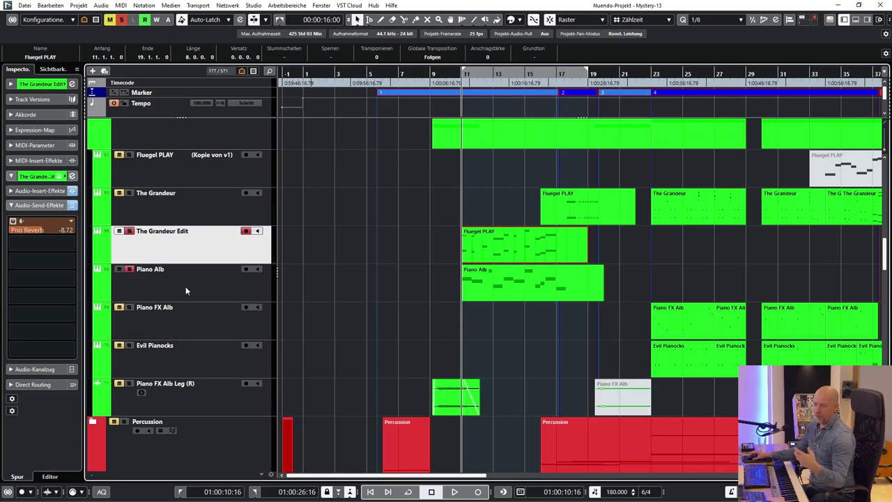
left_click(182, 283)
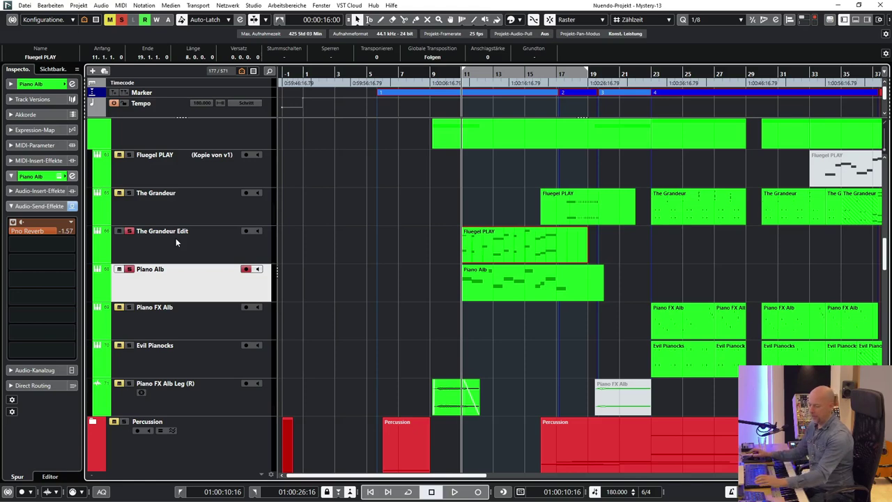
key("space")
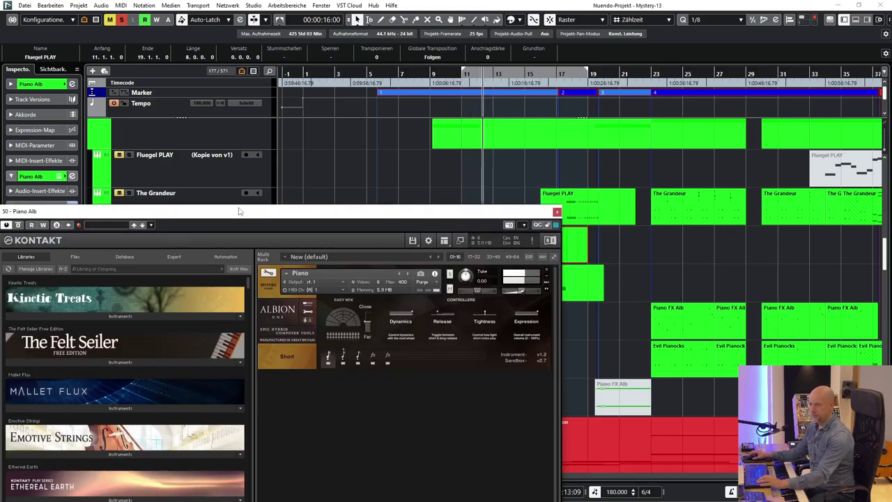
left_click_drag(238, 219, 238, 300)
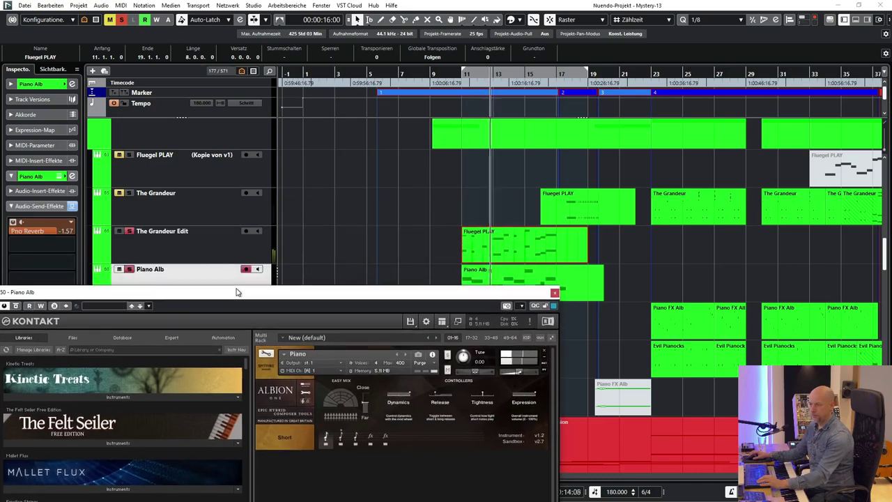
left_click(188, 243)
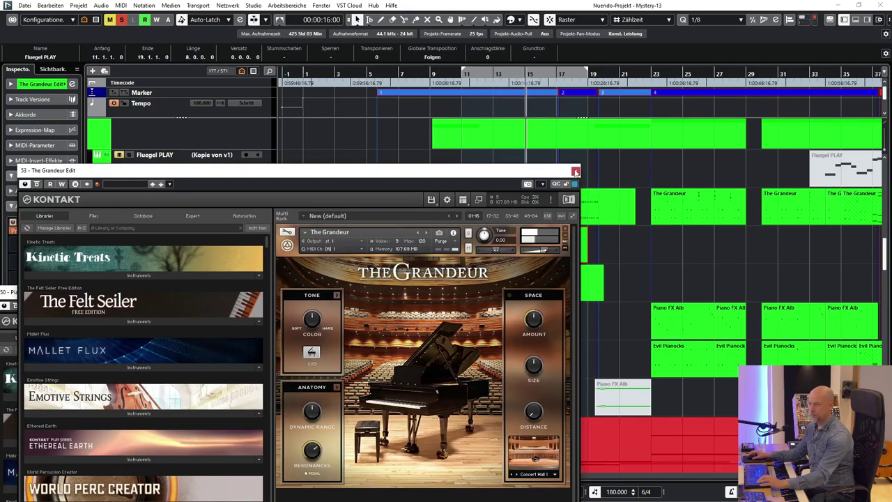
left_click(575, 171)
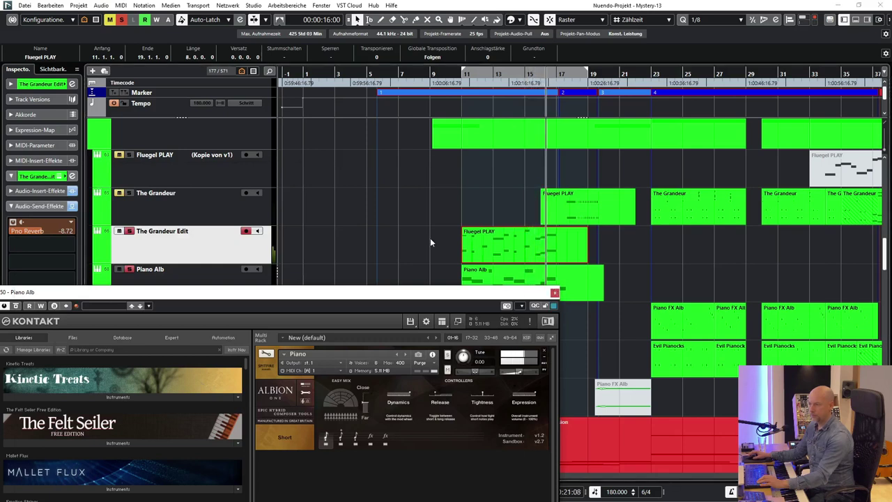
left_click(554, 292)
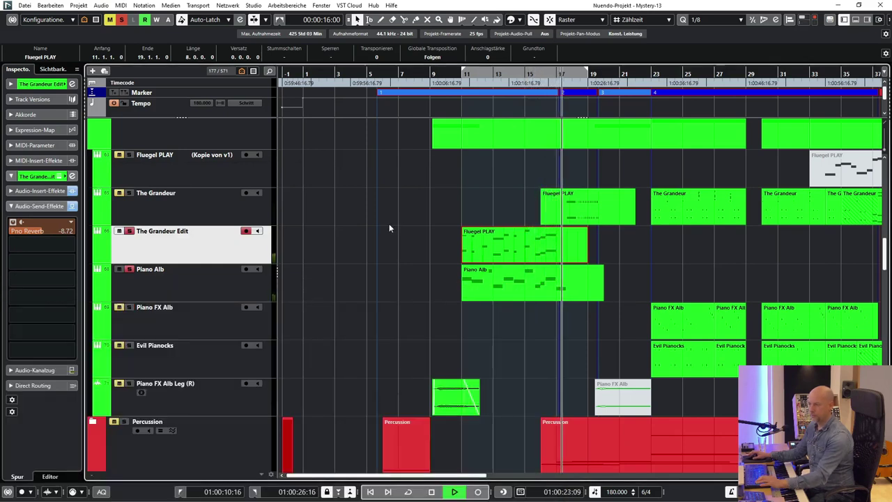
- Examine the notes of the Fluegel PLAY part on The Grandeur track in the Key Editor, and return to the project
key("Up")
left_click(577, 211)
left_click(561, 74)
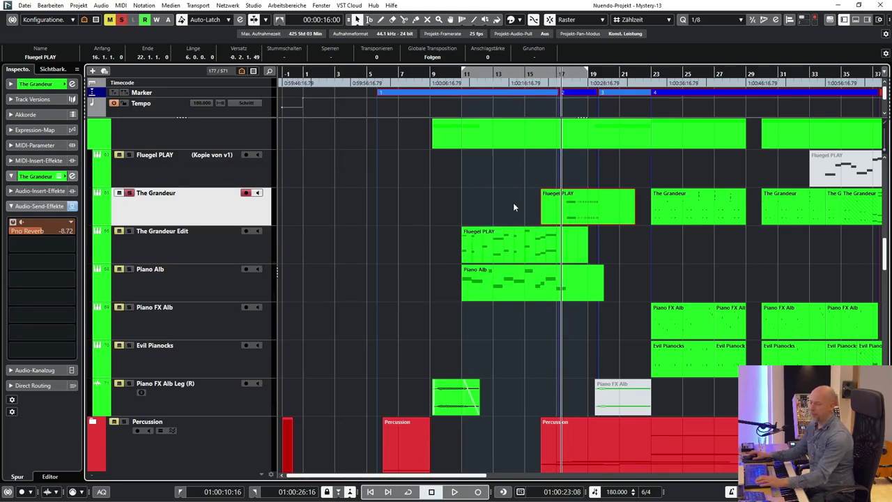
double_click(553, 199)
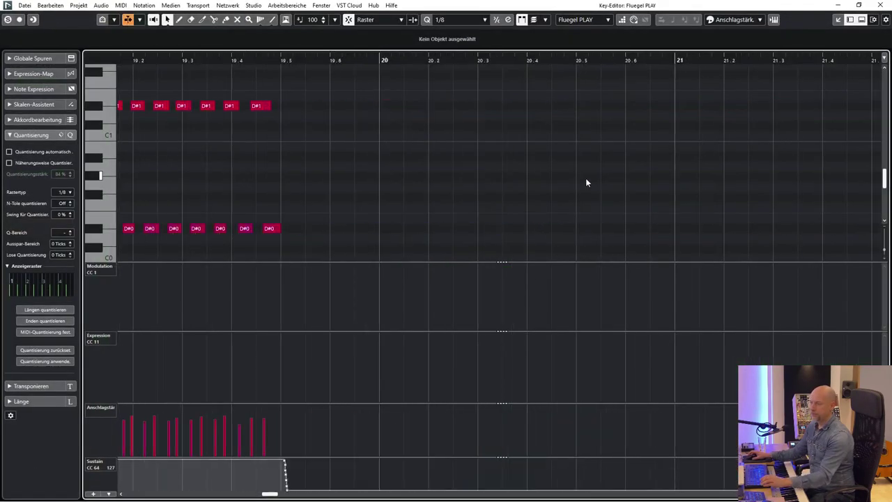
left_click(882, 5)
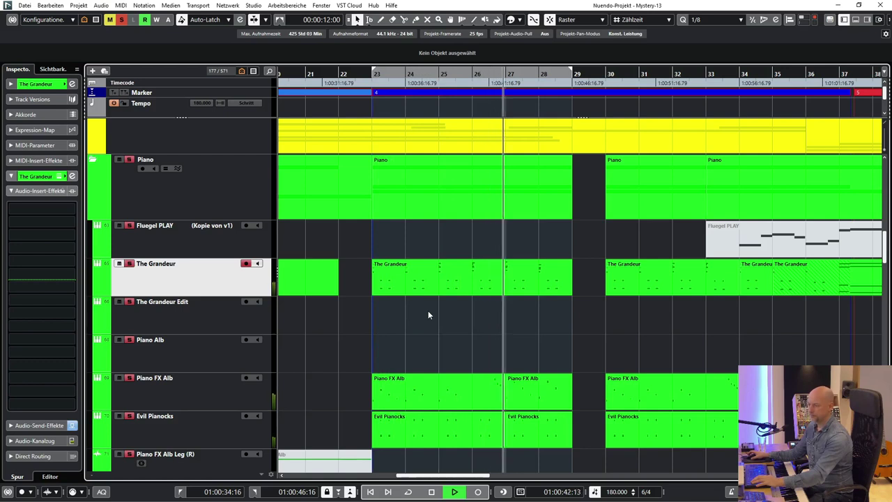
- Play the soloed piano tracks together with the Percussion folder in the section starting at bar 23
key("space")
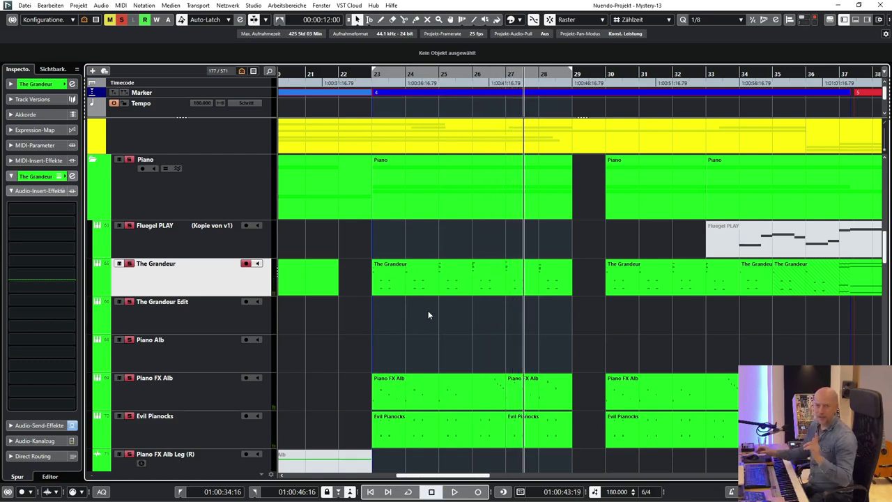
scroll(404, 318, "down", 2)
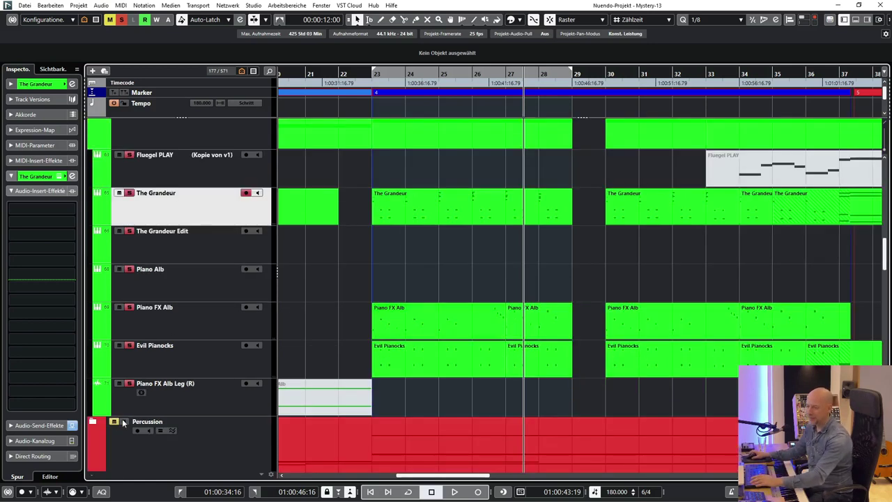
key("space")
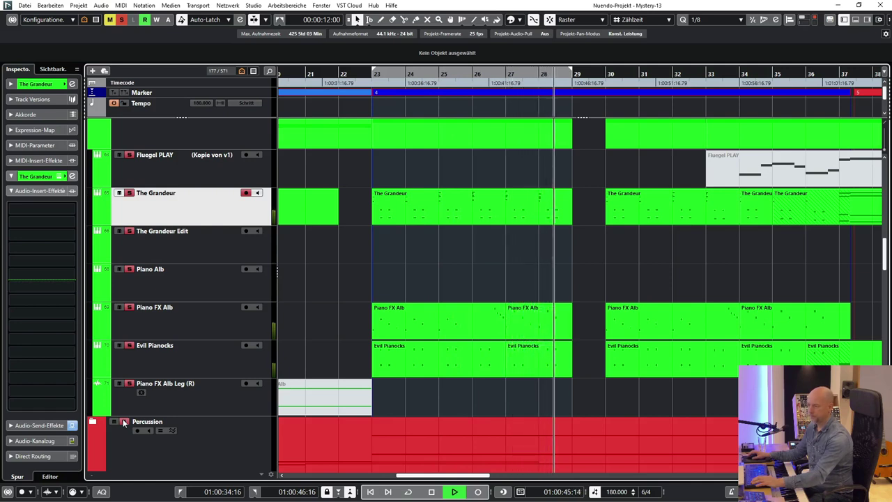
key("space")
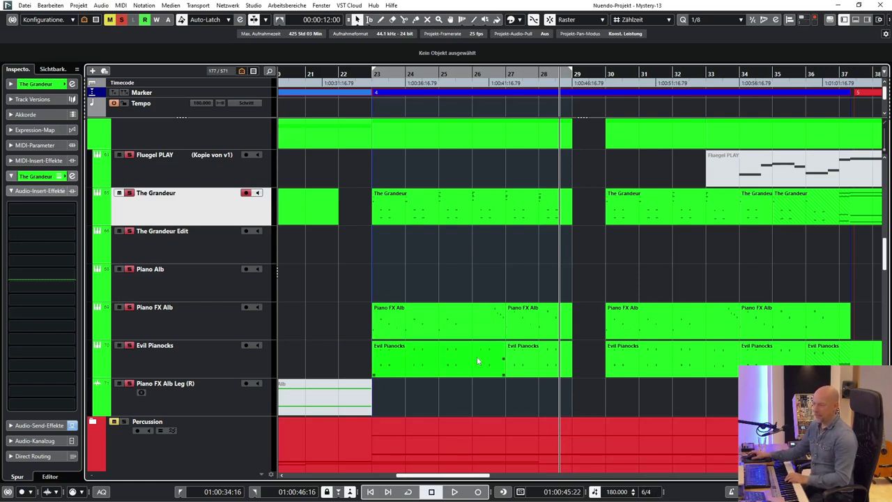
- Play the piano tracks from bar 23 and examine The Grandeur part's notes in the Key Editor
key("KP_1")
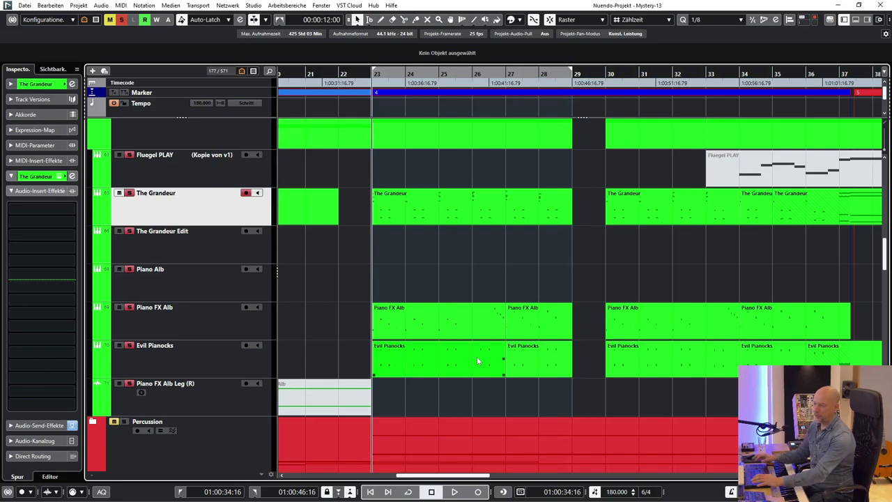
key("space")
left_click(403, 200)
double_click(403, 201)
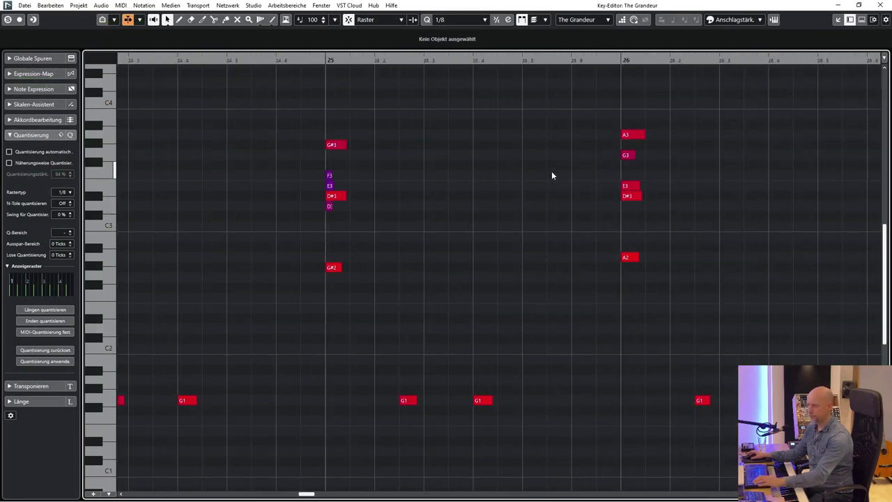
key("space")
left_click(881, 5)
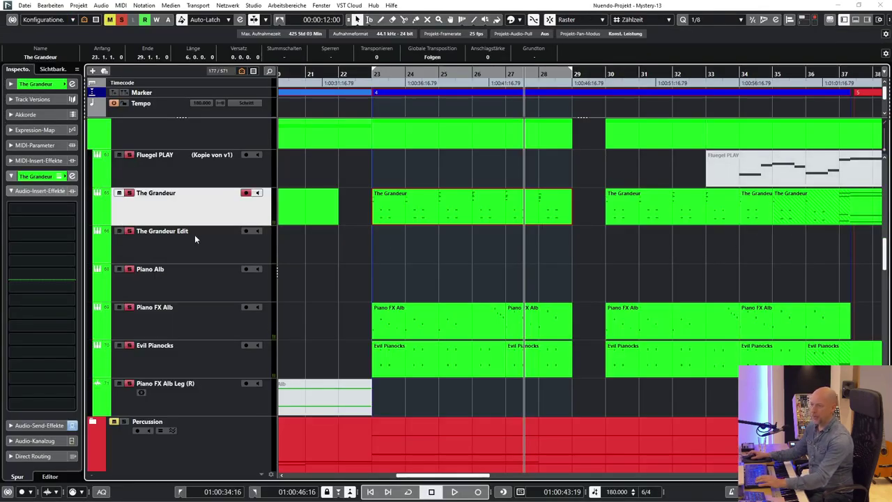
- Solo The Grandeur and play its part from bar 23 while following the notes in the Key Editor
left_click(361, 239)
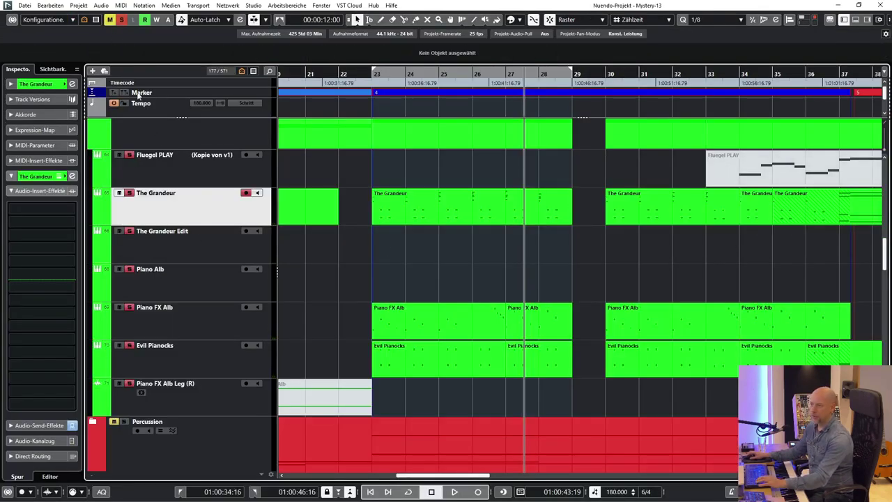
key("s")
left_click(406, 211)
key("l")
key("space")
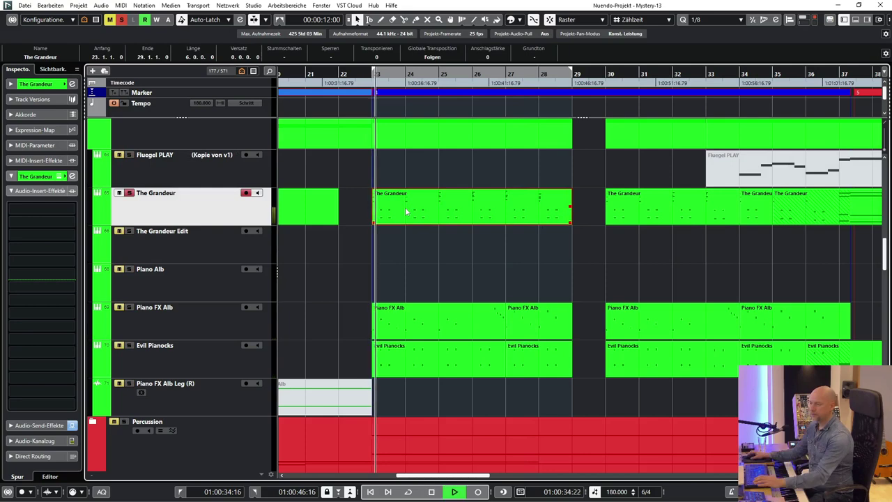
double_click(406, 211)
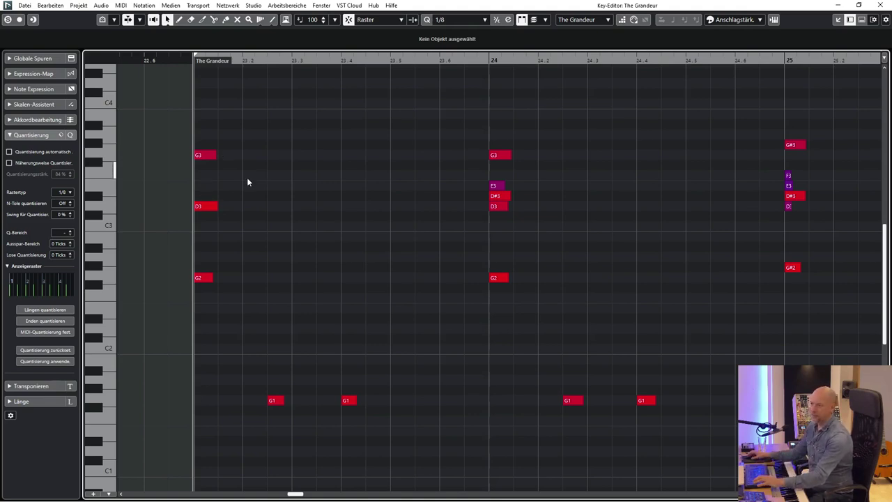
key("space")
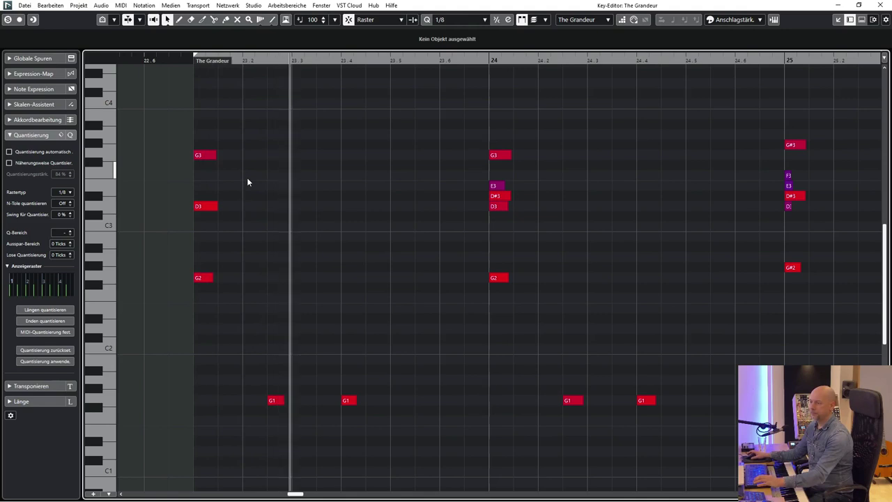
- Play and examine The Grandeur's chords and low G1 notes between bars 23 and 28 in the Key Editor, and return to the project
key("space")
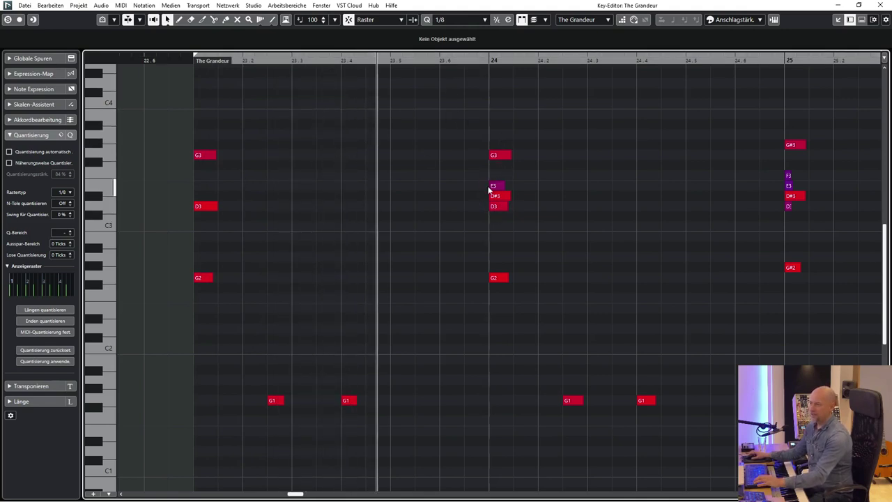
scroll(463, 198, "right", 3)
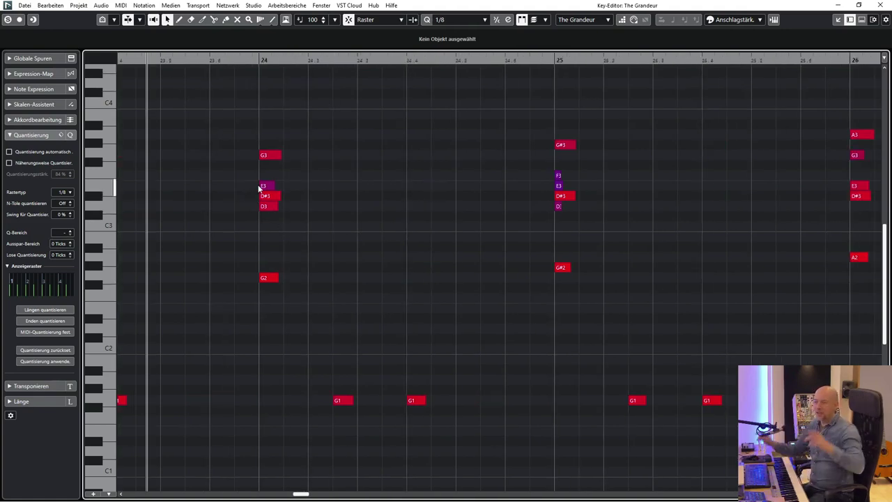
key("space")
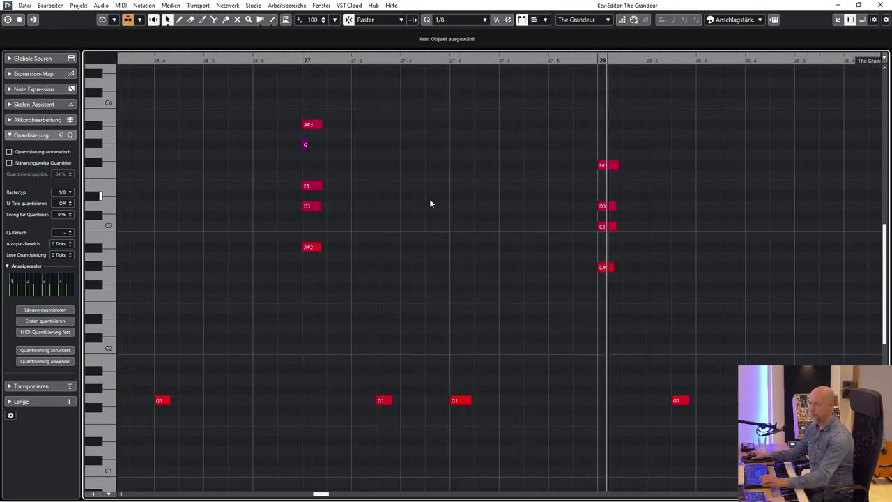
scroll(390, 208, "left", 4)
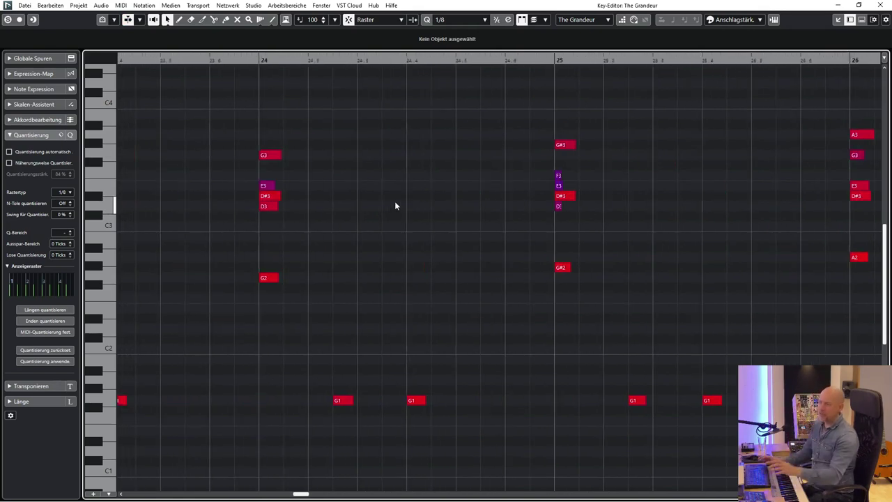
scroll(395, 206, "left", 1)
key("space")
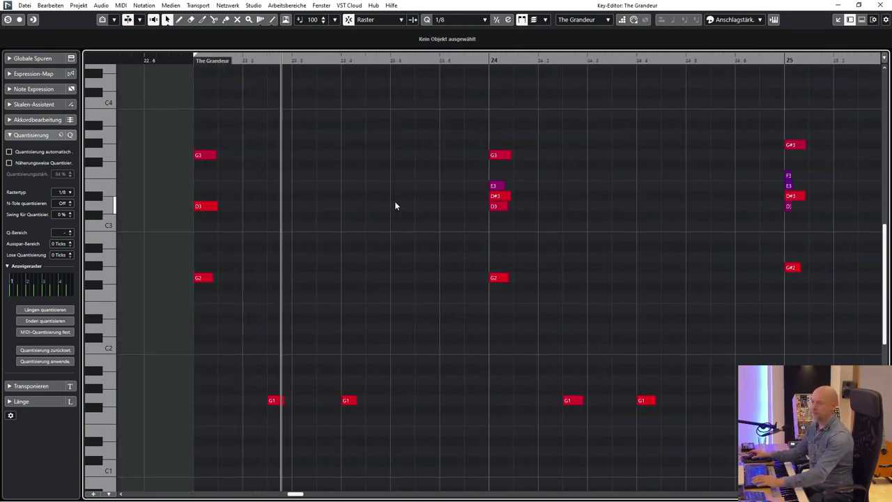
scroll(526, 228, "right", 1)
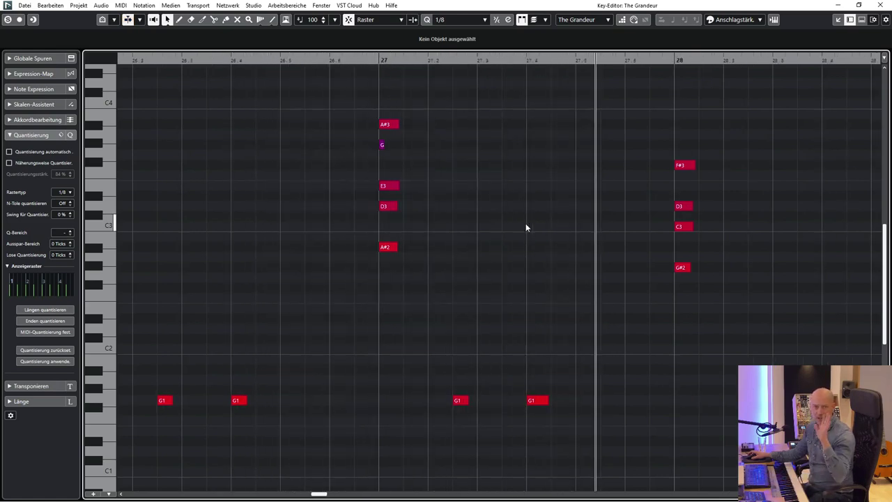
left_click(888, 4)
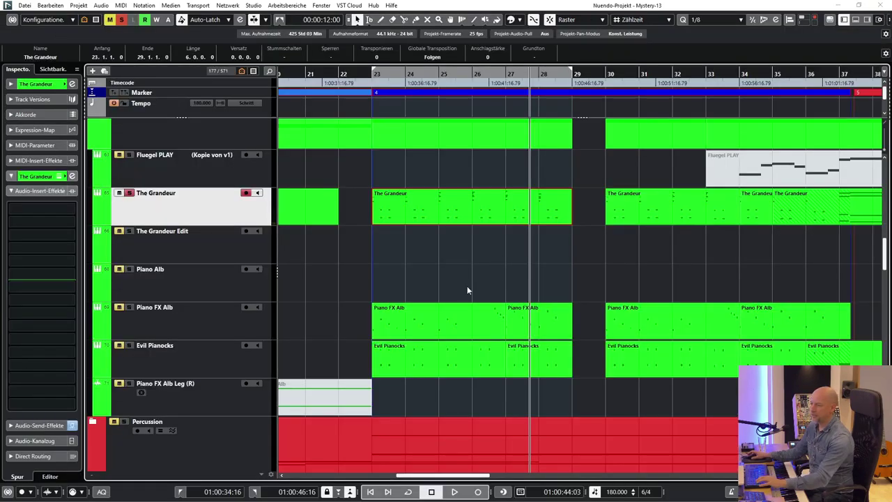
- Solo Piano FX Alb, play its part from bar 23, and examine its Kontakt instrument
left_click(242, 330)
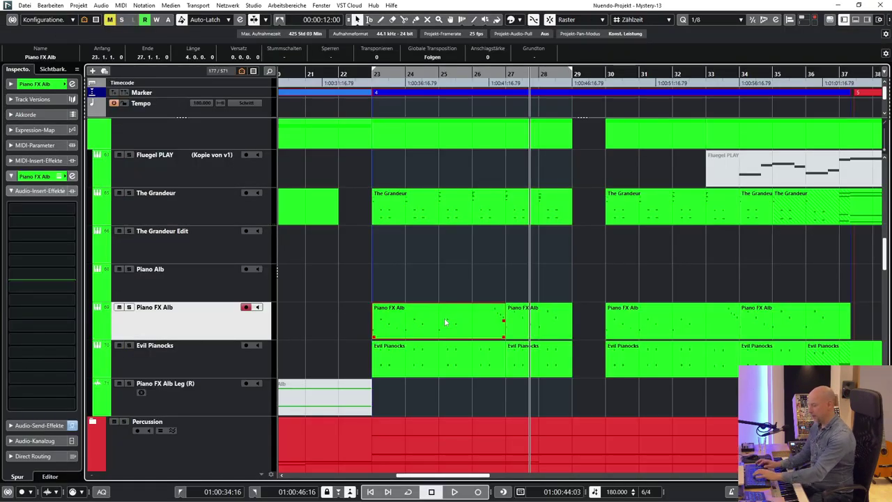
key("p")
key("KP_1")
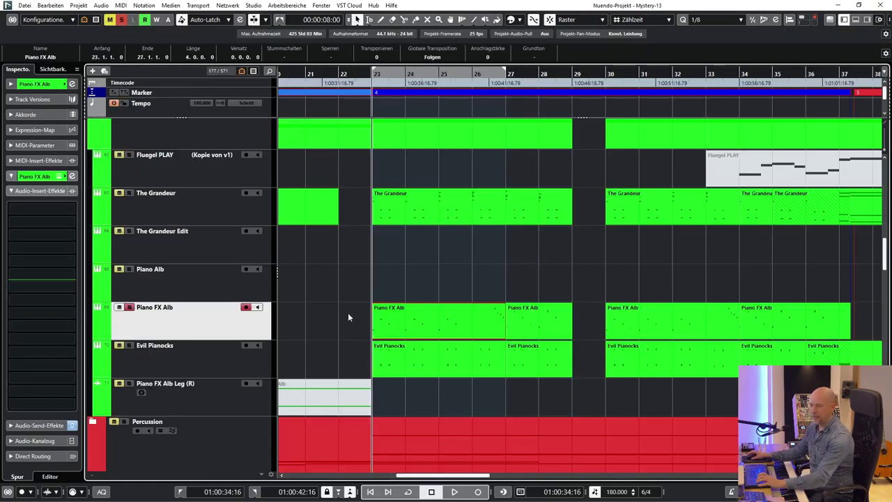
key("space")
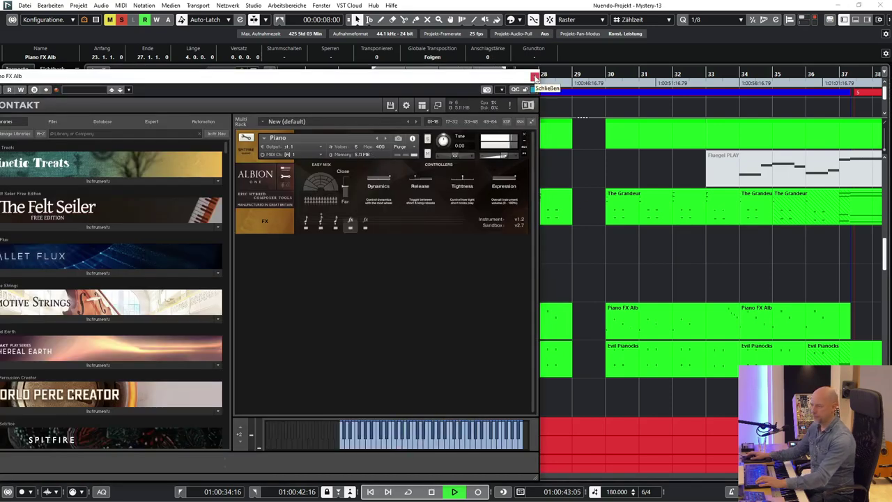
left_click(535, 76)
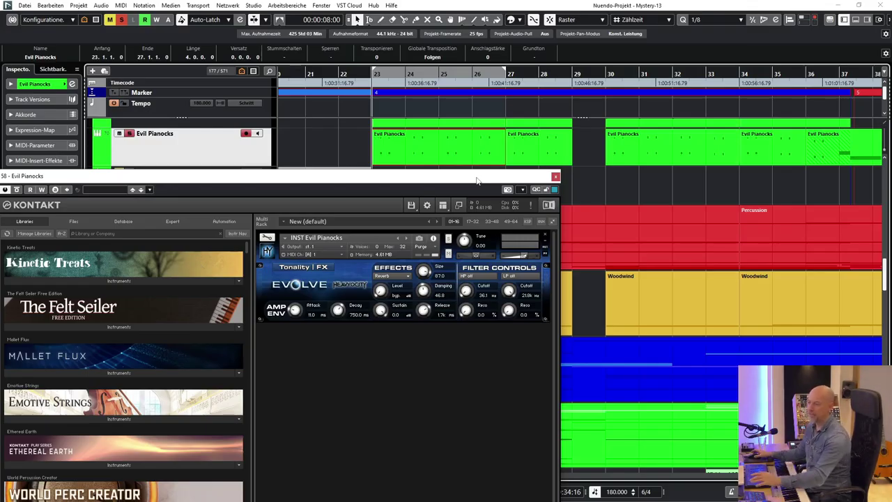
- Examine the Evil Pianocks part's notes in the Key Editor, and play The Grandeur with and without that track in solo
double_click(413, 148)
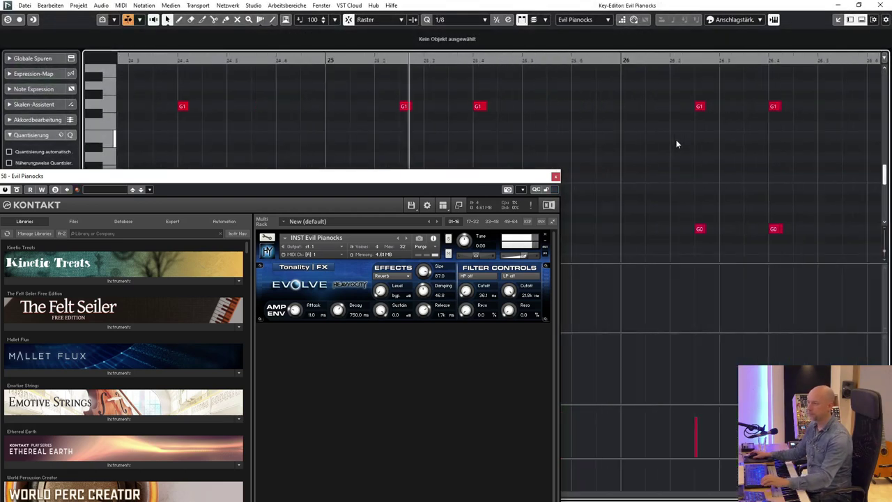
left_click(881, 5)
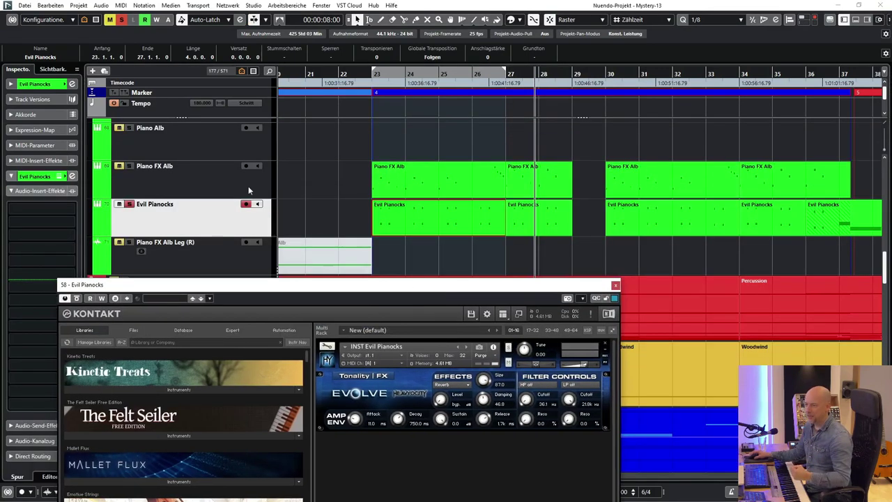
scroll(272, 194, "up", 2)
left_click(128, 122)
key("space")
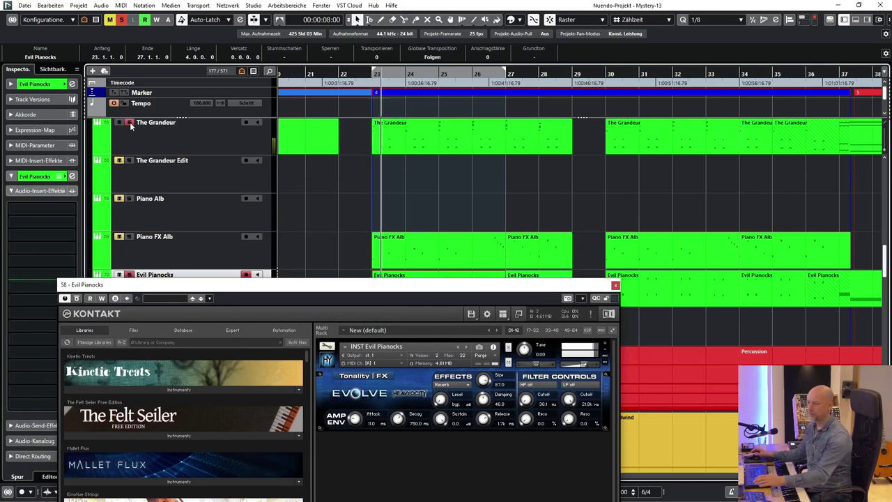
left_click(129, 275)
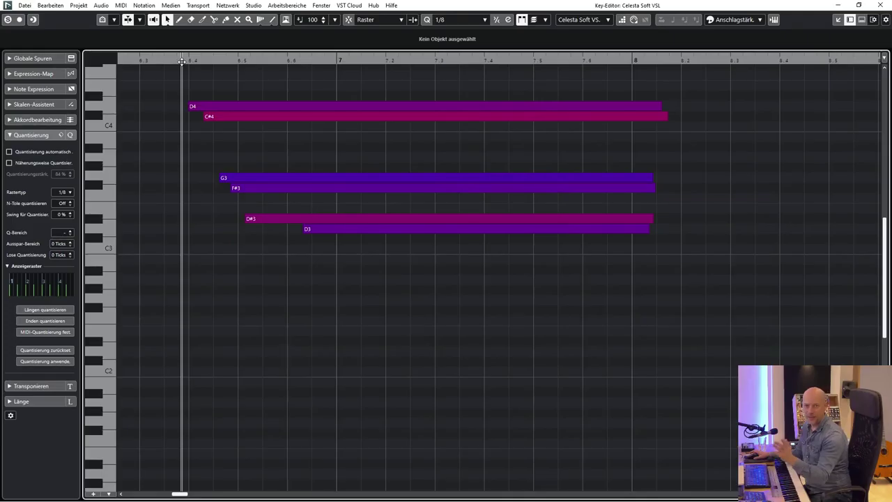
- Compare the Celesta Soft VSL chord starting in bar 6 with the Altiverb 7 reverb on Perc AV 2 bypassed and active
key("space")
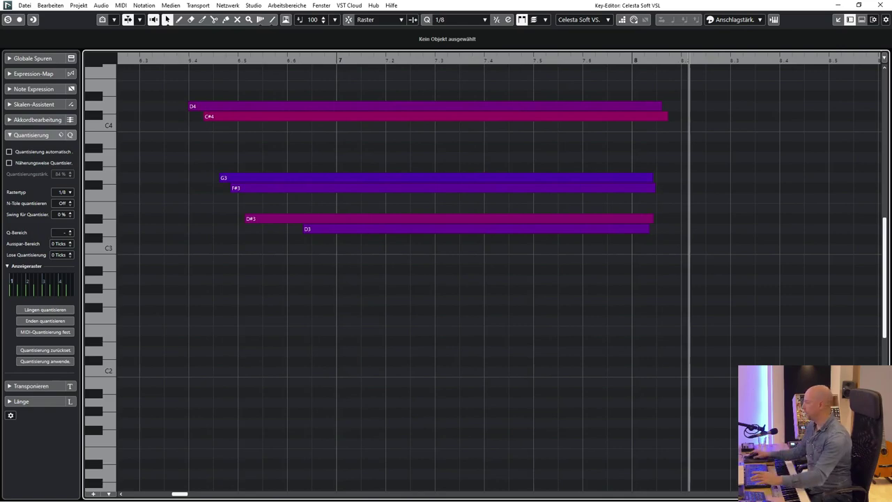
left_click_drag(595, 433, 410, 242)
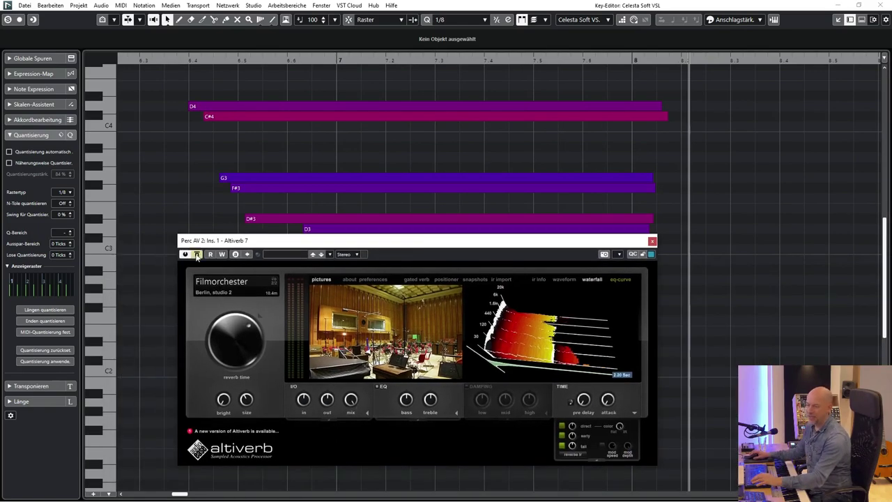
left_click(177, 60)
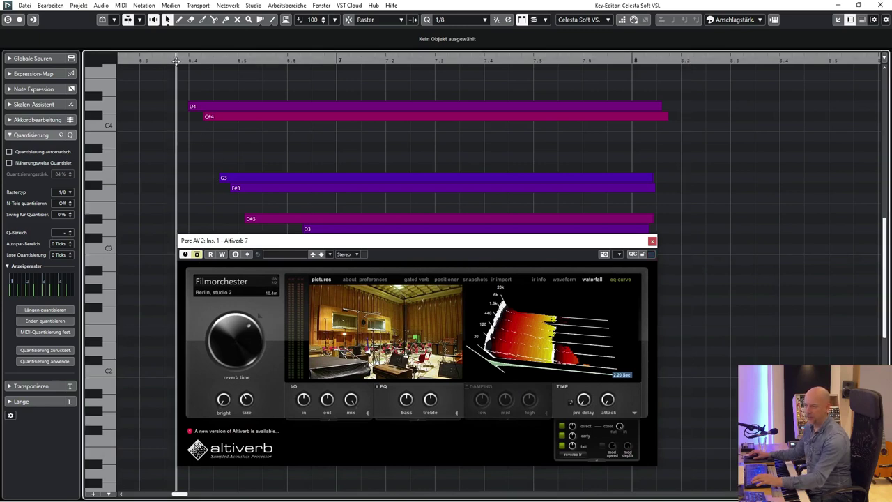
key("space")
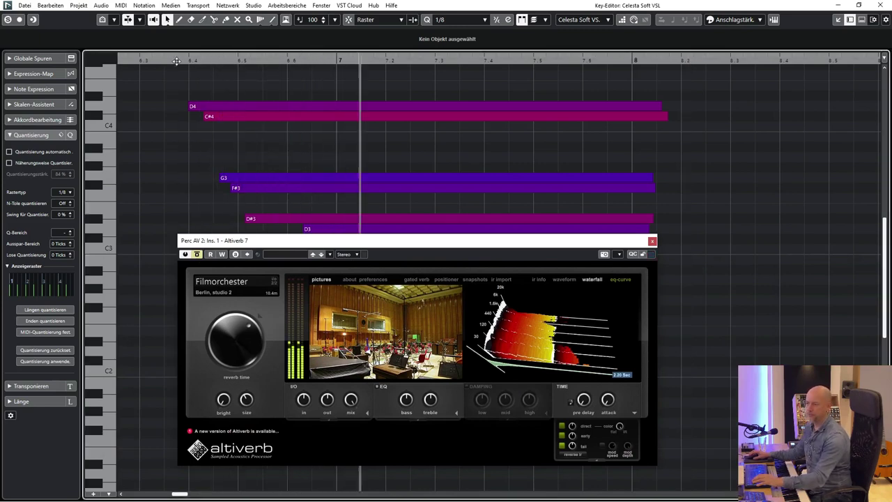
key("space")
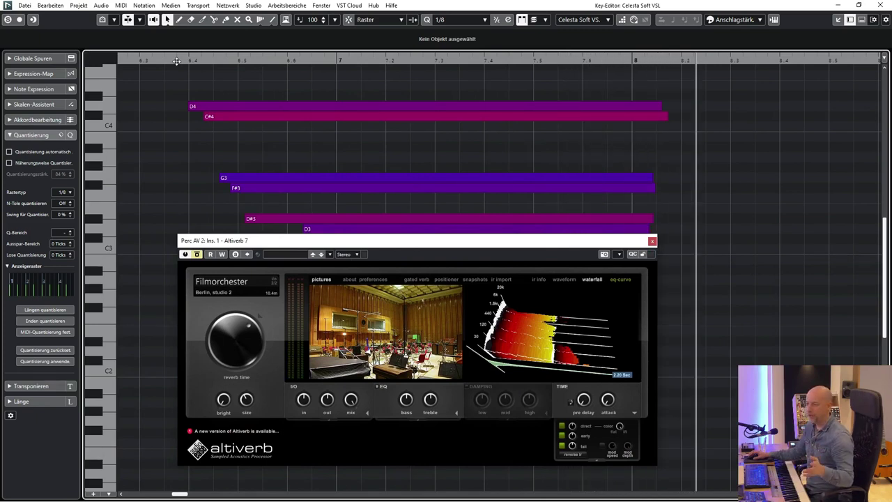
left_click(178, 61)
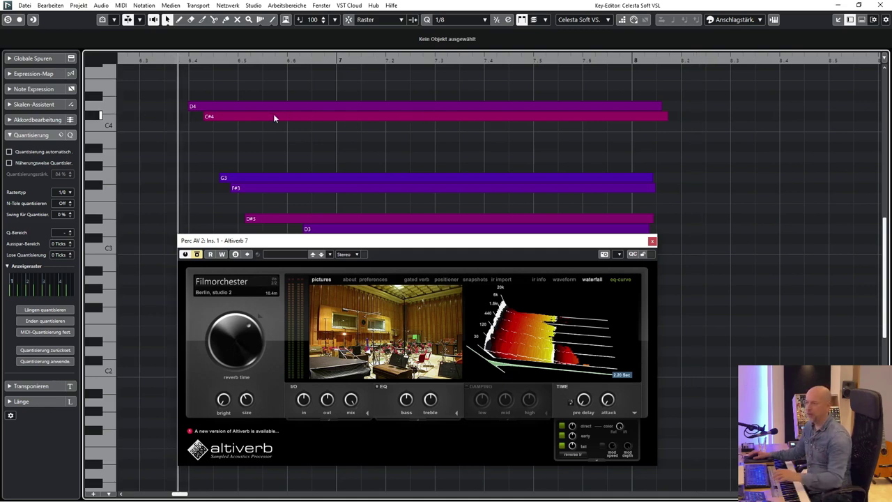
key("space")
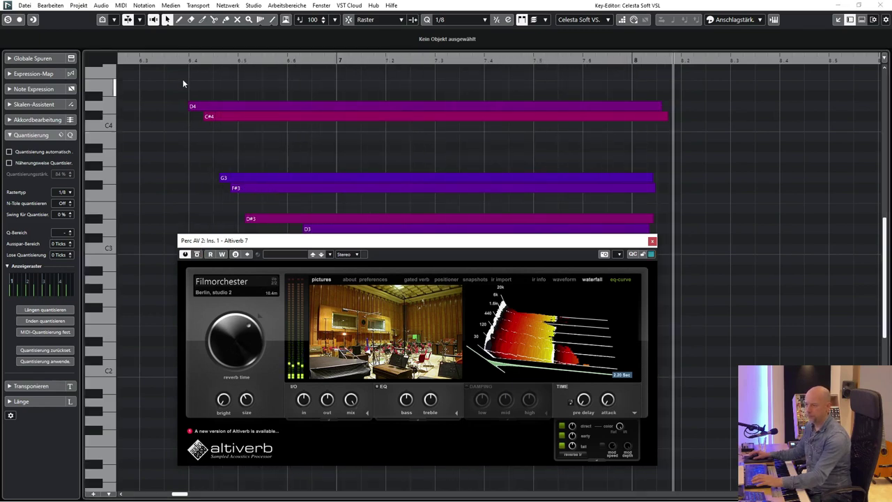
left_click(176, 61)
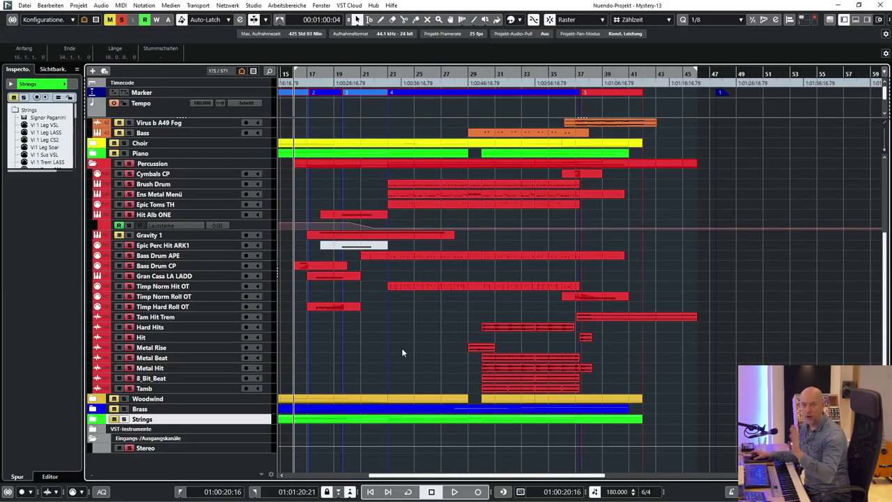
- Play the soloed Percussion folder from bar 16 and examine the Brush Drum part's notes in the Key Editor
key("space")
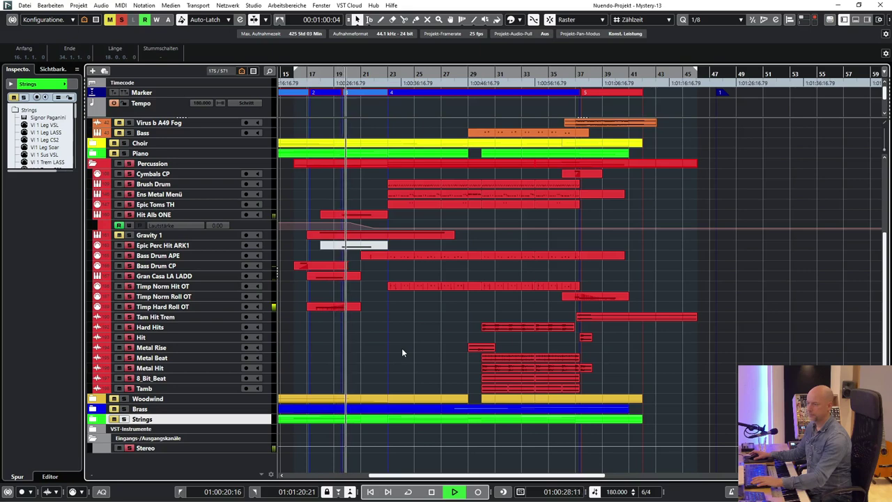
key("shift+h")
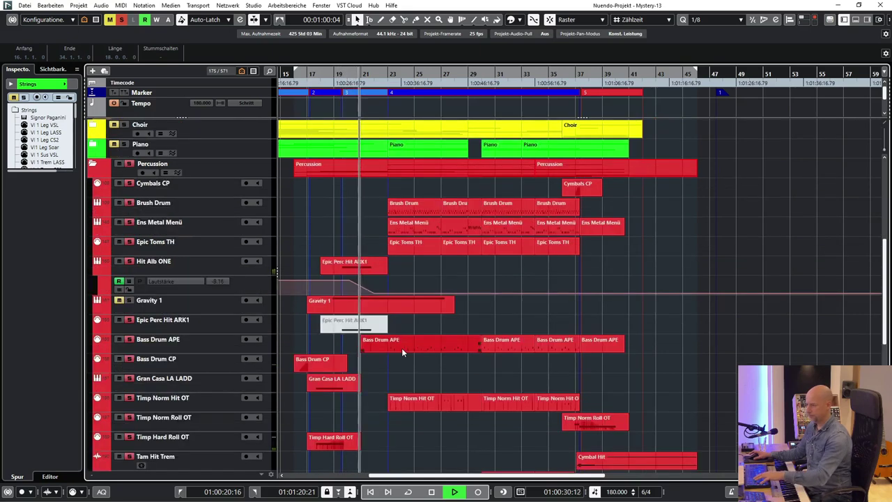
key("h")
double_click(473, 207)
scroll(592, 135, "down", 3)
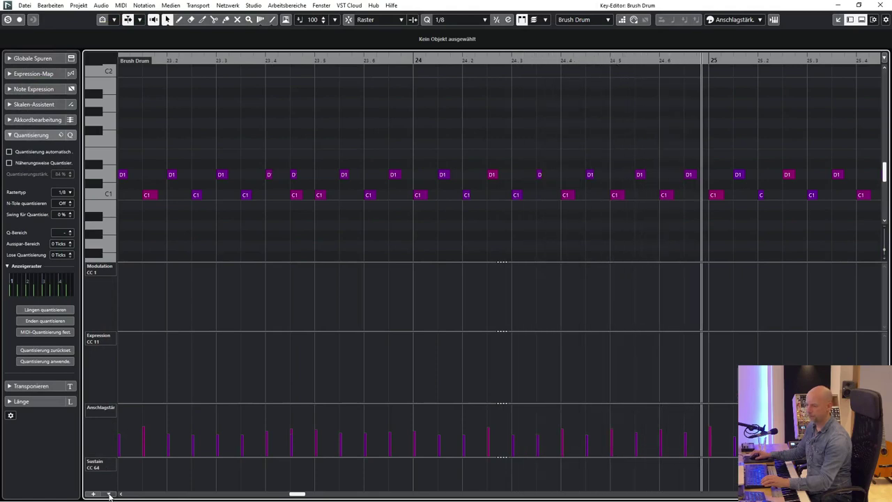
left_click(881, 5)
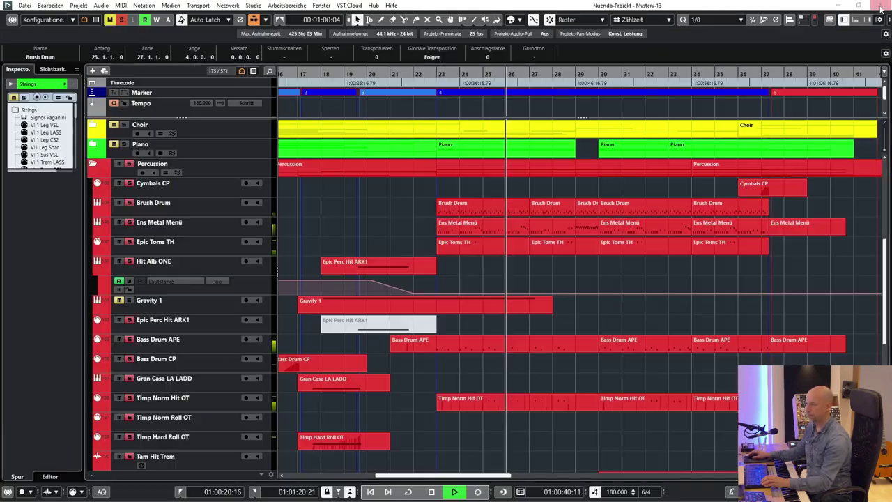
- Examine the notes of the Ens Metal Menü and Epic Toms TH parts in the Key Editor during playback
double_click(564, 223)
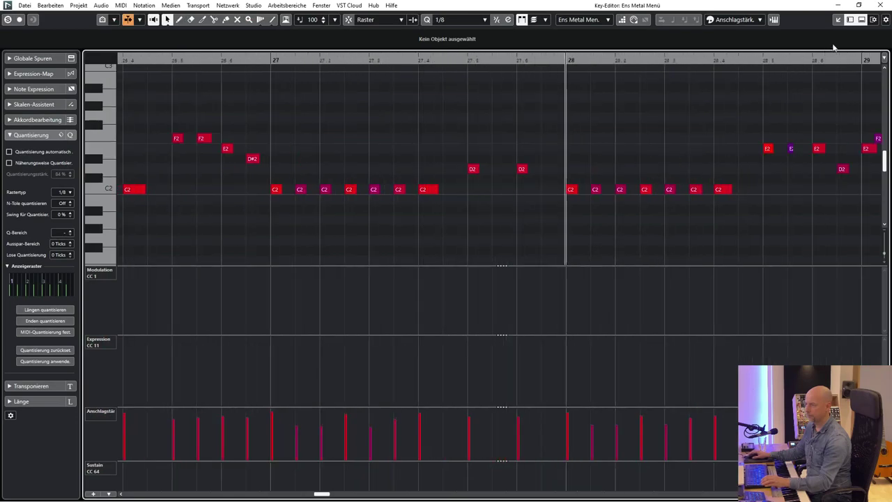
left_click(873, 6)
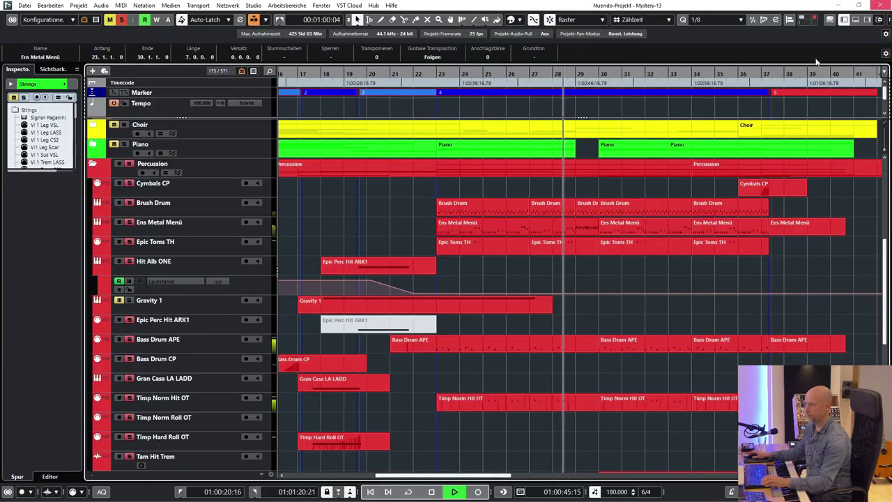
double_click(568, 249)
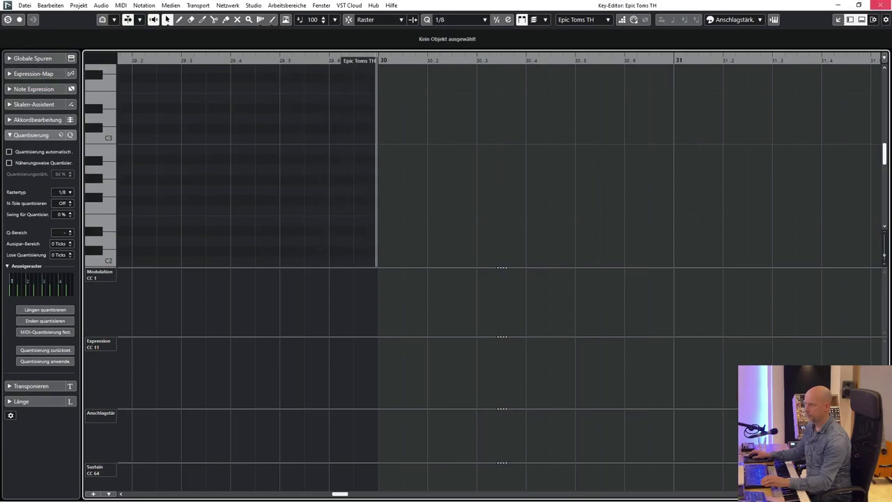
left_click(881, 5)
- Examine the notes of the Bass Drum APE part from bar 30 and the Timp Norm Hit OT part from bar 34
left_click(637, 345)
double_click(637, 346)
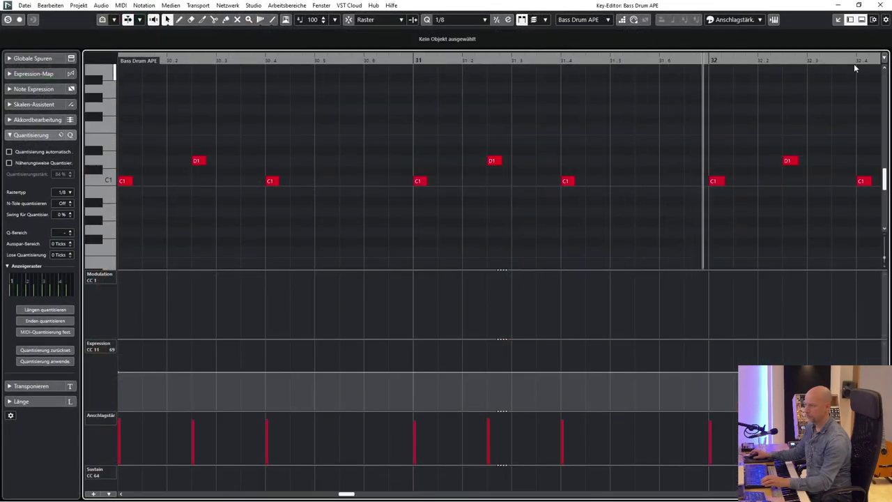
left_click(881, 6)
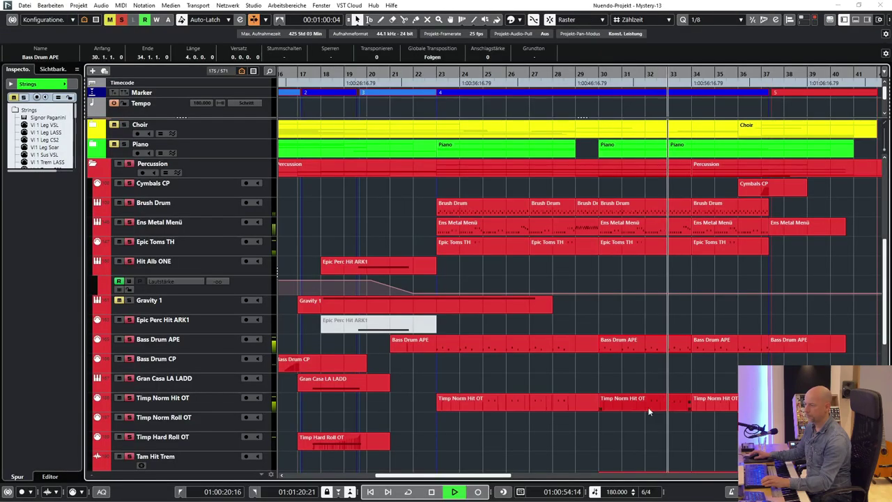
double_click(704, 402)
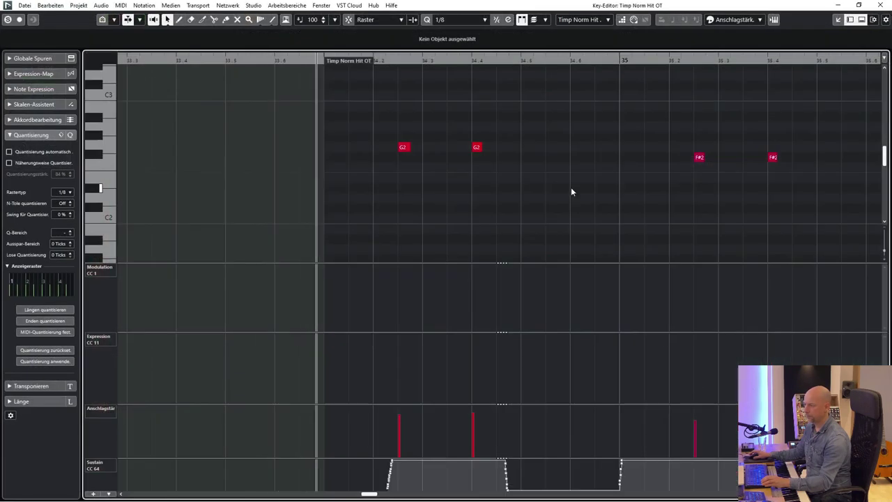
left_click(881, 6)
- Follow the playback through the remaining percussion tracks, from Tam Hit Trem to Tamb, into the final section
scroll(614, 350, "down", 3)
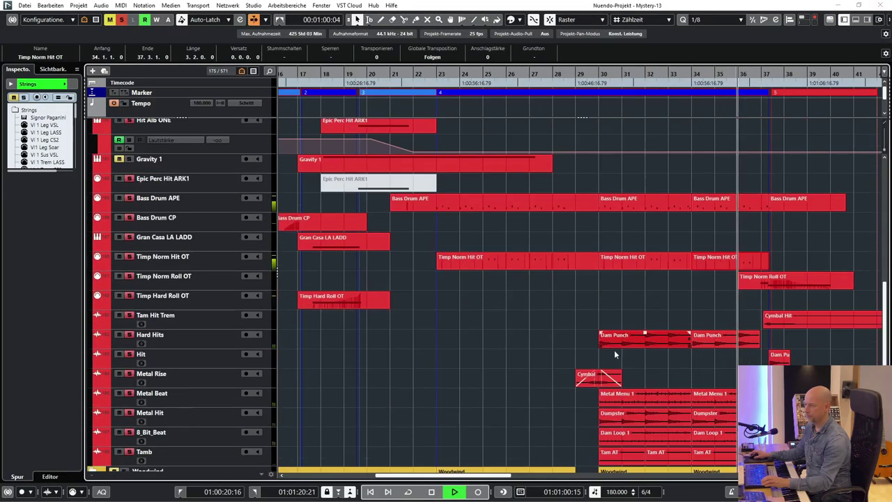
scroll(588, 338, "right", 3)
scroll(517, 296, "down", 3)
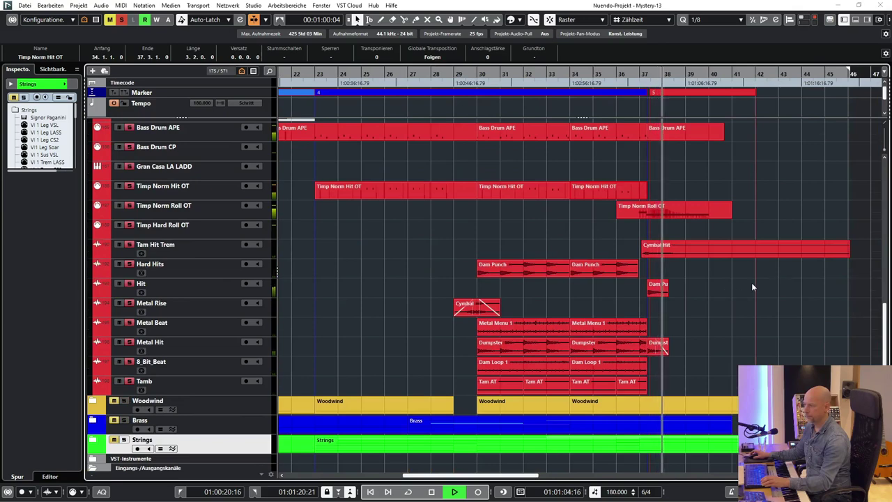
- Examine the Timp Hard Roll OT note and its Modulation curve in the Key Editor, with the playback position before the note
scroll(751, 282, "up", 3)
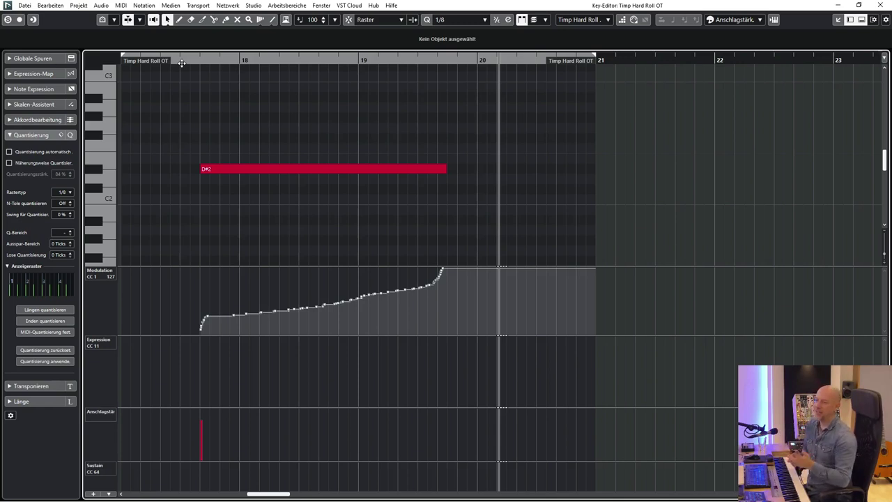
left_click(182, 61)
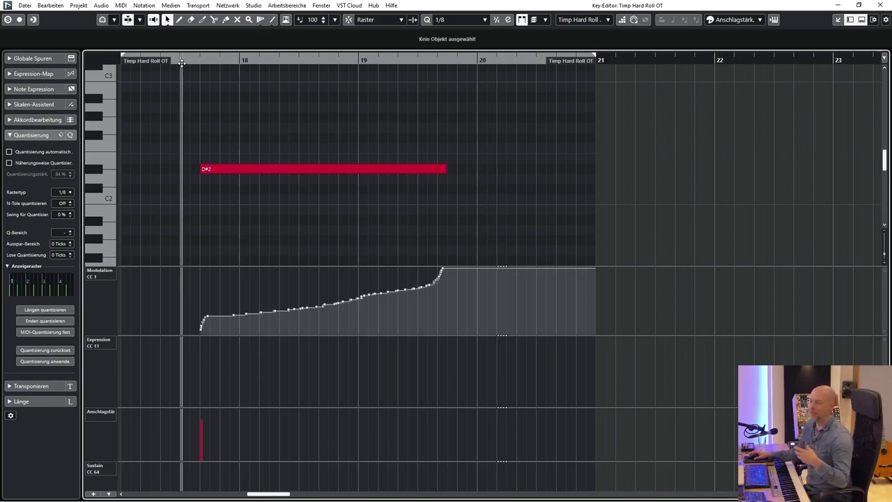
left_click(881, 5)
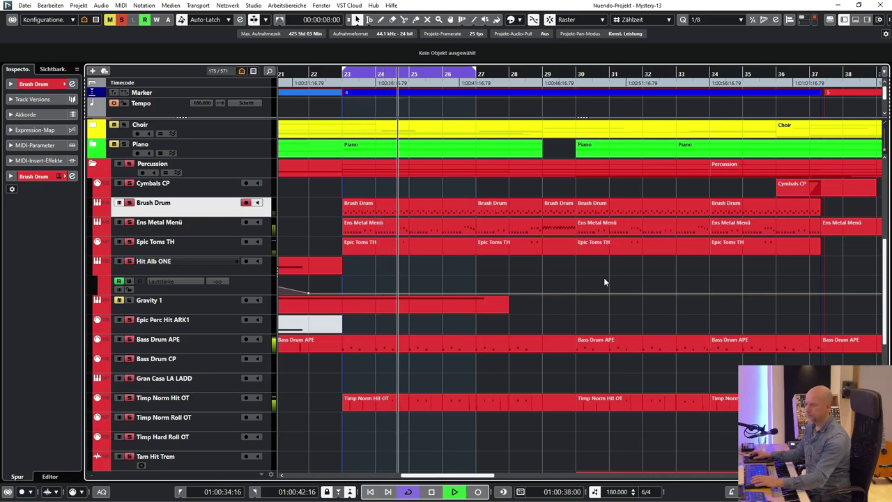
- Clear the existing solos, solo the Brush Drum track, and open its Kontakt instrument with playback reset to bar 23
key("space")
left_click(121, 19)
key("s")
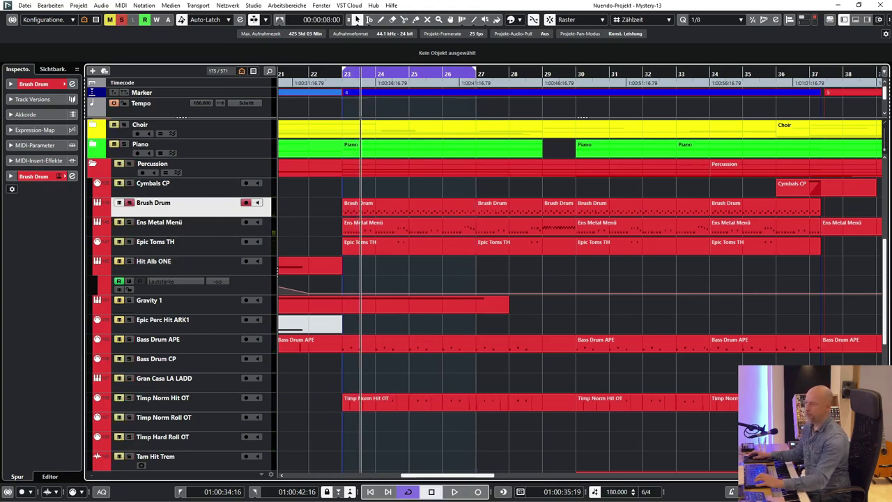
key("e")
left_click_drag(223, 154, 120, 145)
key("KP_1")
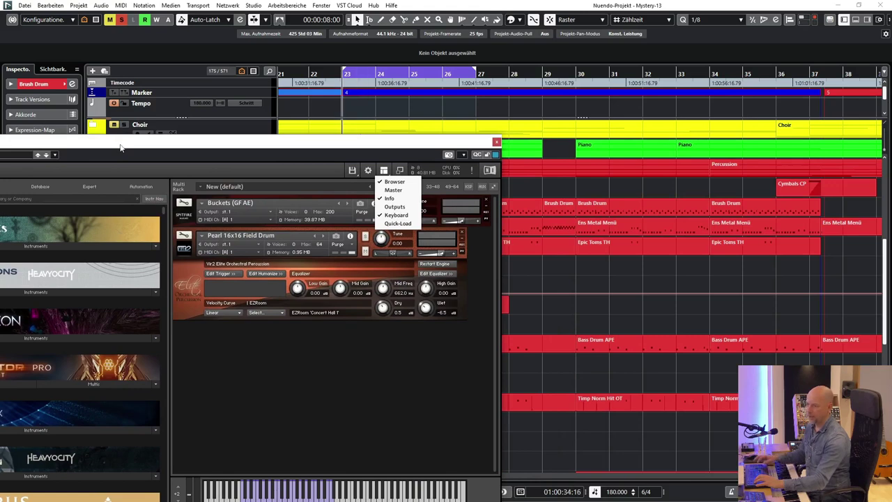
- Examine the Buckets (GF AE) and Pearl 16x16 Field Drum instruments loaded in Kontakt, with only the field drum left expanded
left_click(182, 222)
left_click_drag(243, 142, 291, 111)
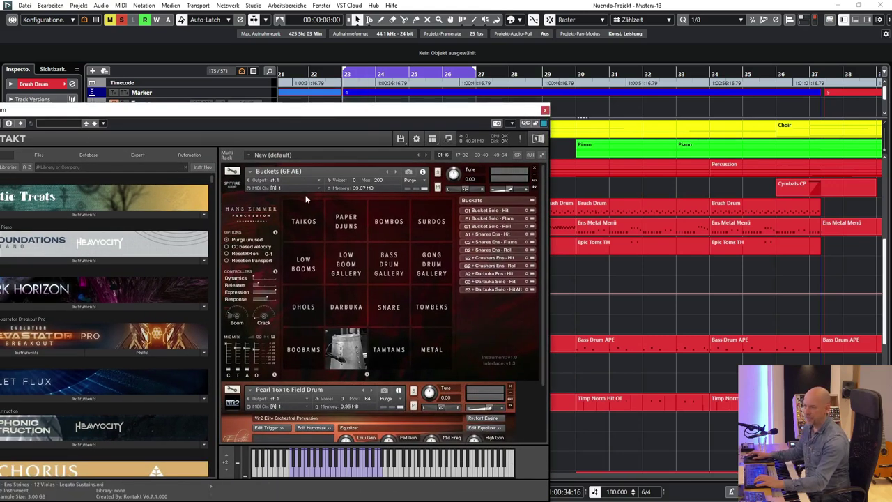
left_click(231, 184)
left_click(235, 218)
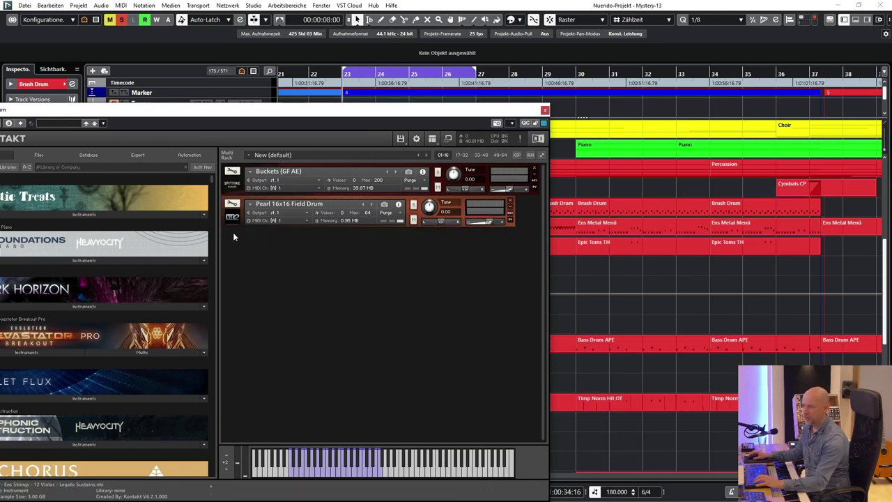
left_click(233, 220)
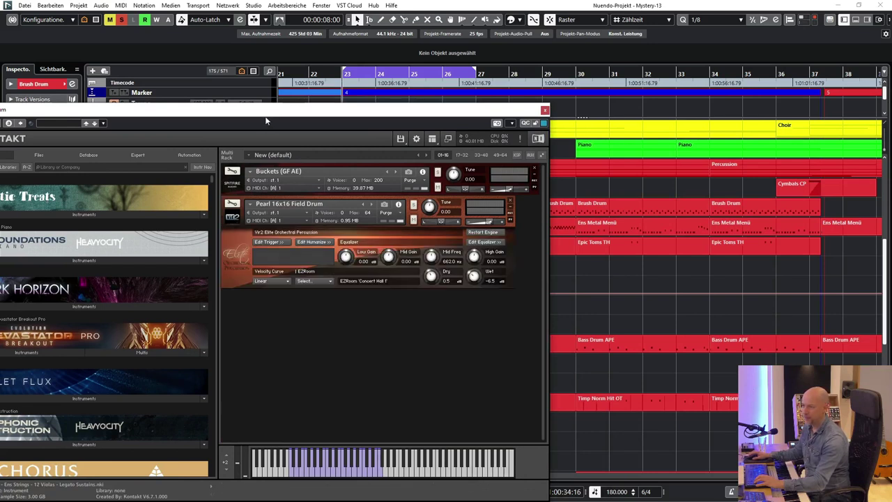
left_click_drag(270, 114, 275, 109)
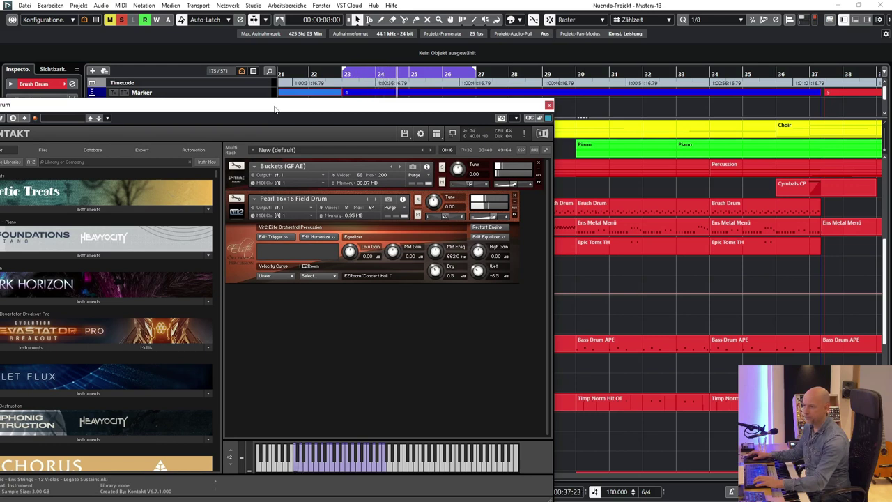
- Compare the Buckets and Pearl 16x16 Field Drum sounds by muting and soloing them during playback, and close Kontakt
left_click(443, 168)
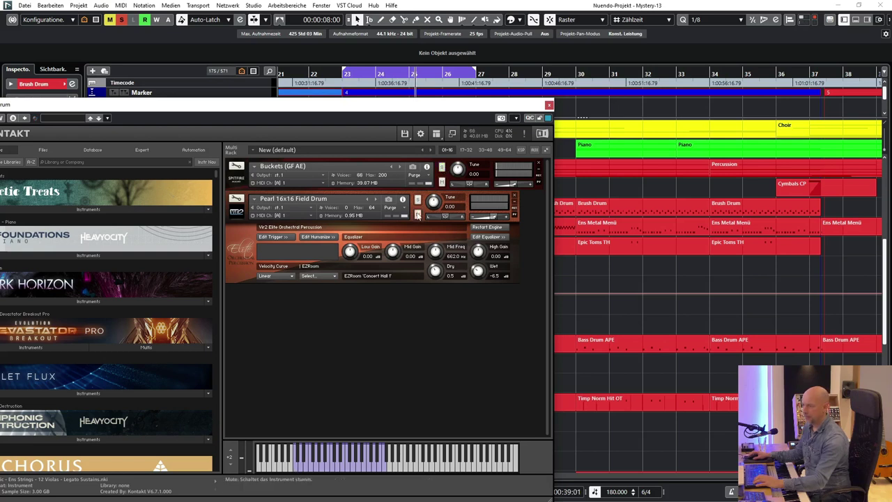
left_click(418, 200)
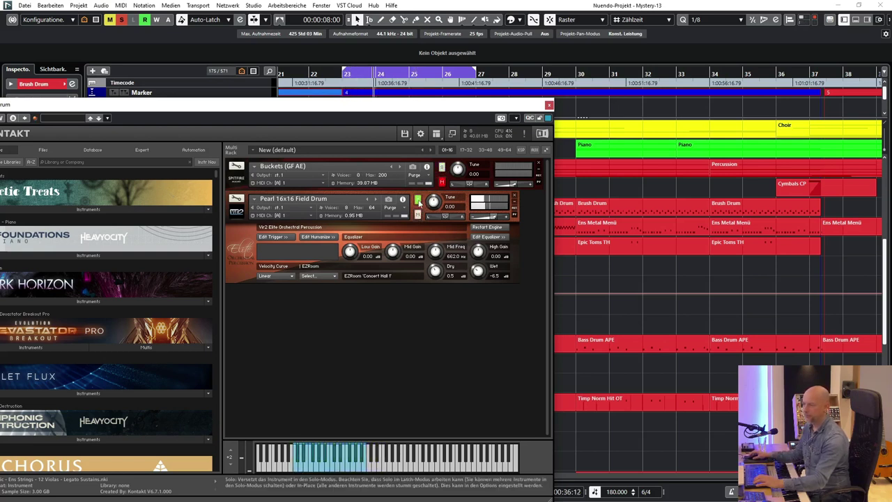
left_click(418, 200)
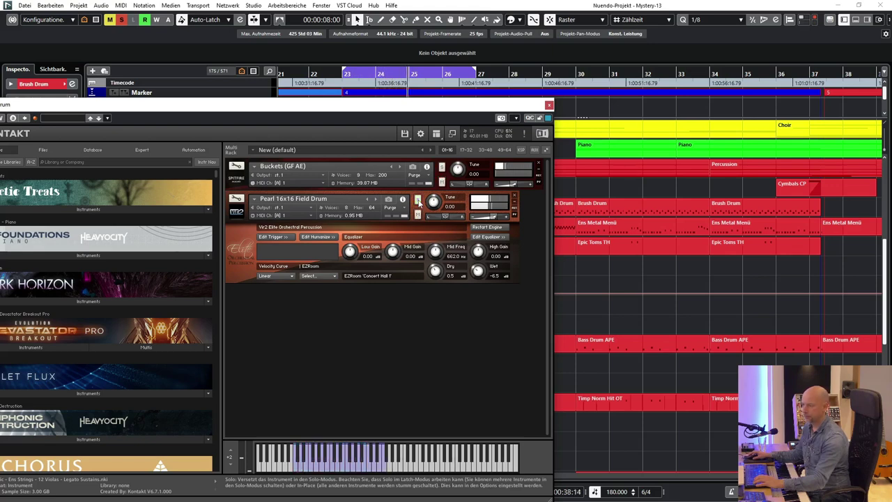
left_click(550, 106)
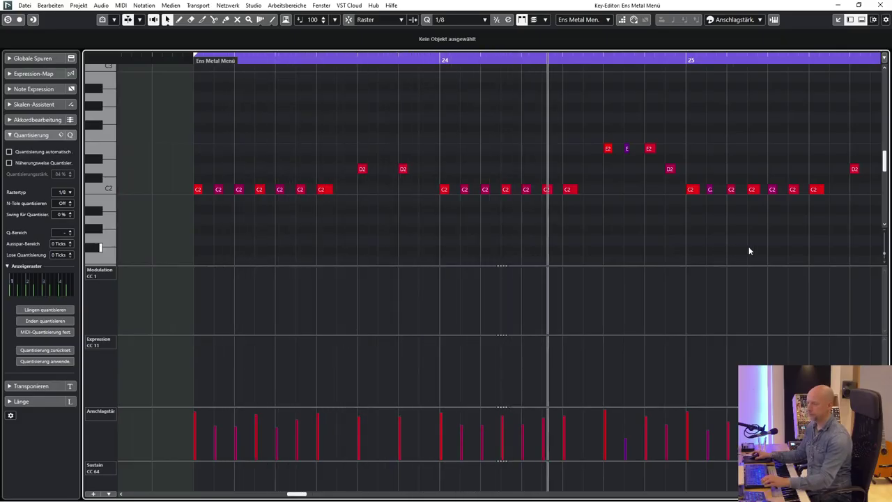
- Examine the notes of the Ens Metal Menü part from bar 23 to bar 28 in the Key Editor
key("f")
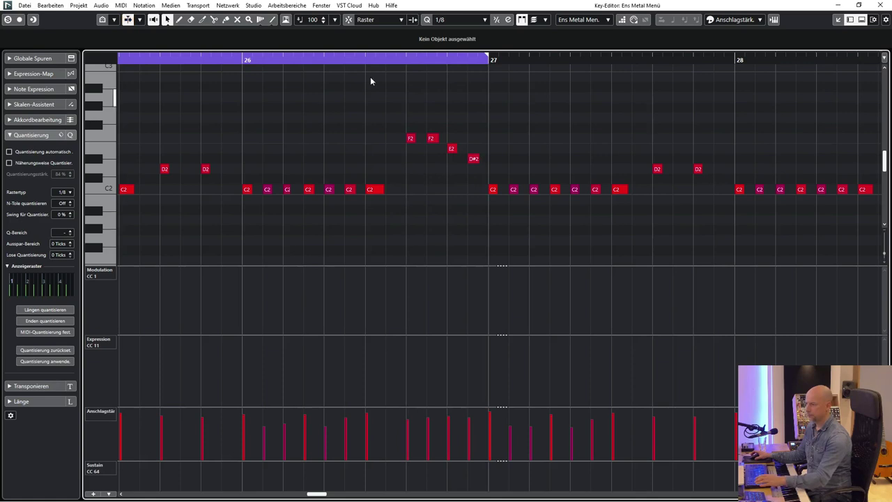
left_click(883, 5)
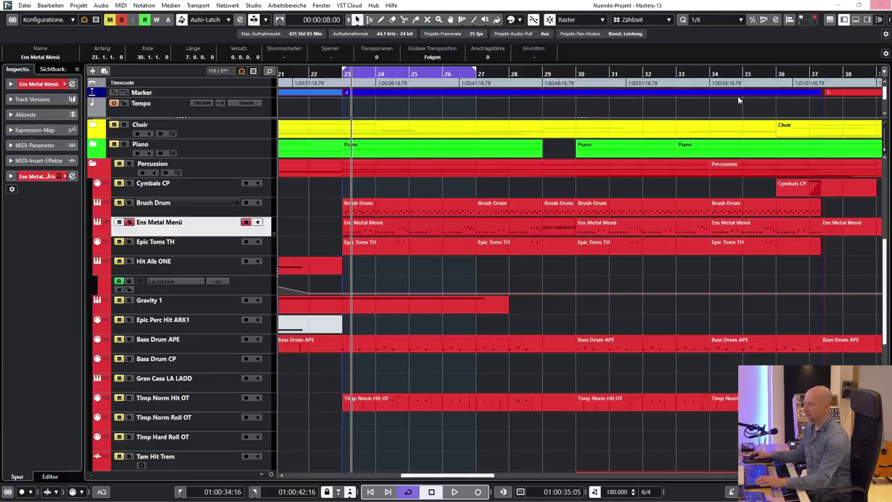
- Expand the Piano folder, solo Piano FX Alb, and examine its part's notes around bar 26 in the Key Editor with playback
left_click(92, 146)
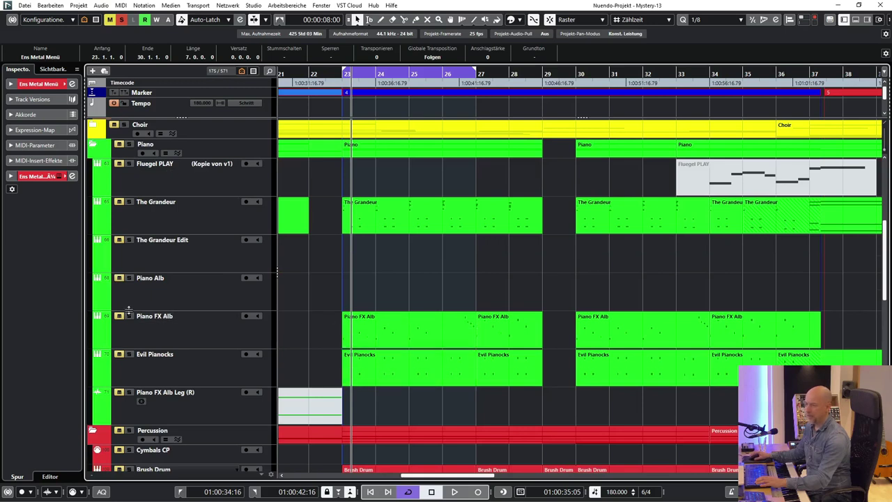
left_click(457, 72)
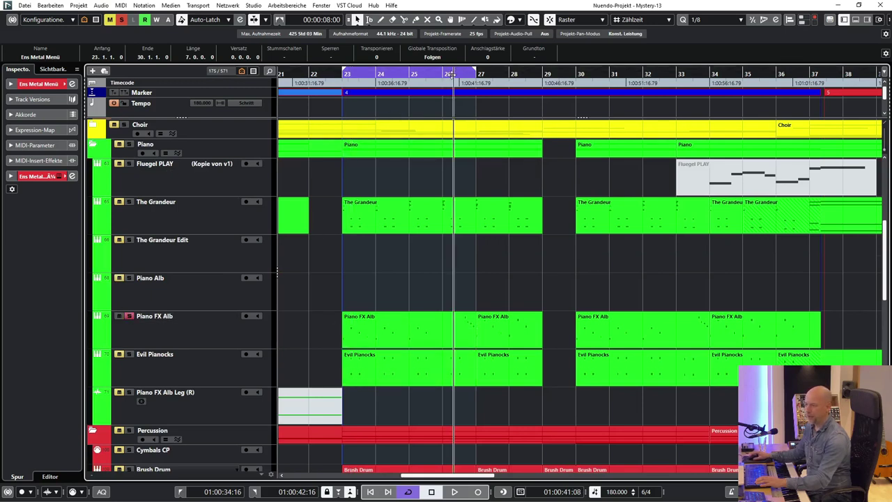
key("space")
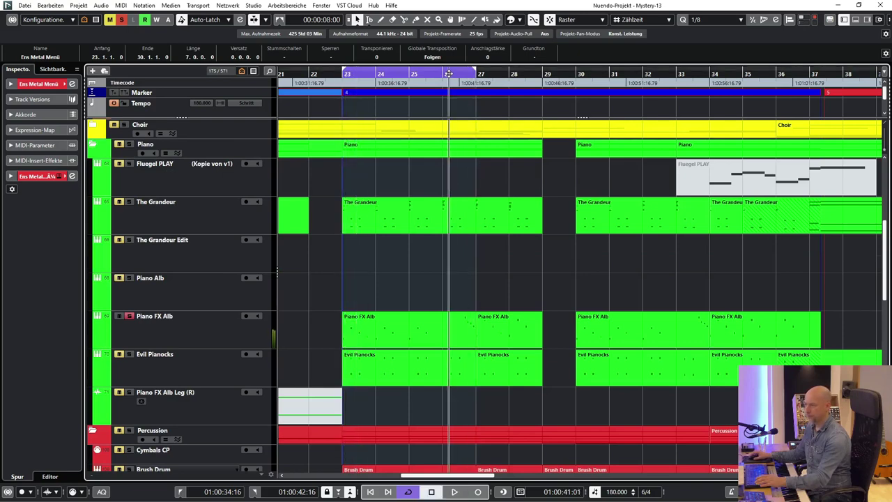
double_click(458, 328)
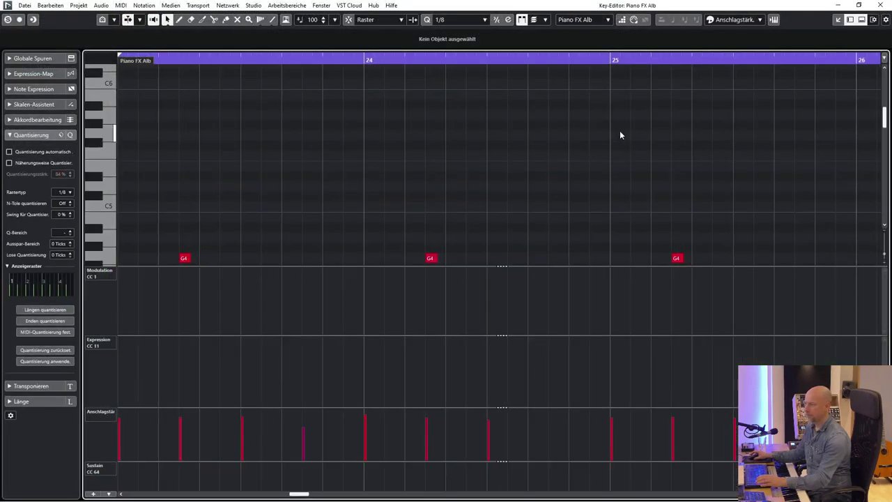
scroll(618, 133, "right", 10)
scroll(607, 135, "left", 3)
left_click(424, 60)
key("space")
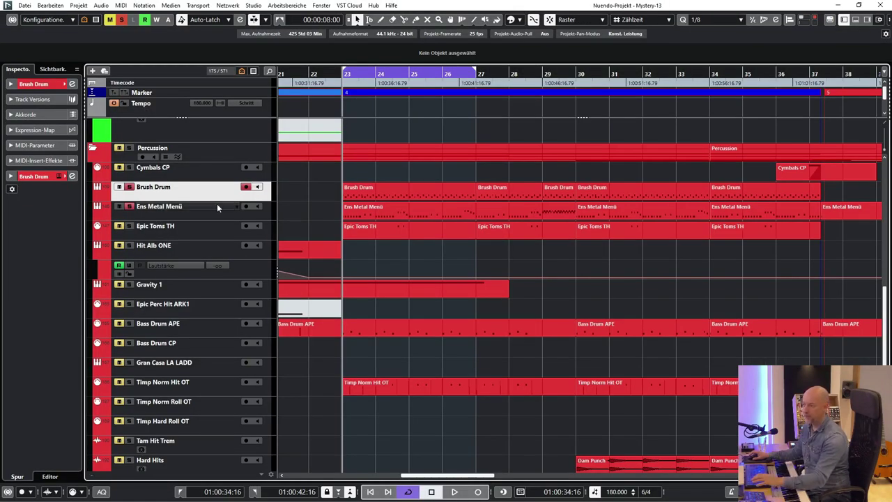
- Play the soloed Brush Drum and Ens Metal Menü tracks together from bar 23
key("space")
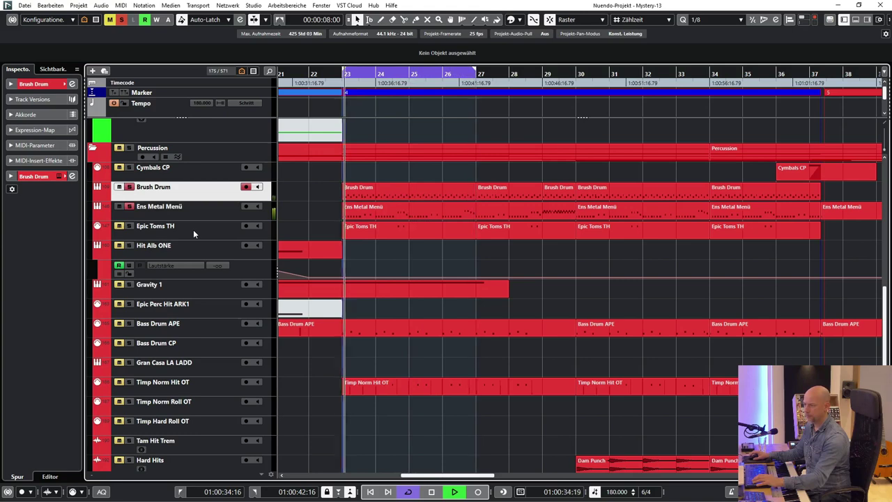
key("space")
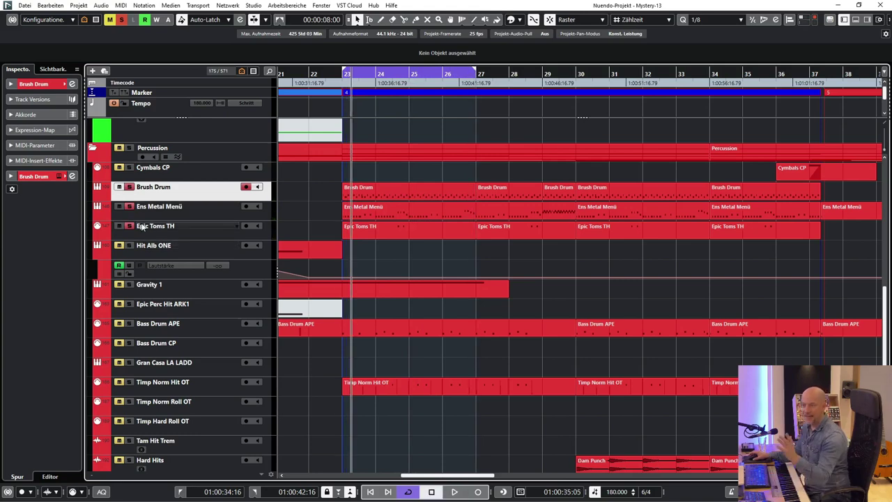
- Enlarge the track heights and magnify the timeline around the Epic Toms TH track's parts from bar 23
left_click(168, 226)
key("shift+h")
key("shift+h")
key("shift+h")
key("shift+h")
key("shift+h")
key("shift+h")
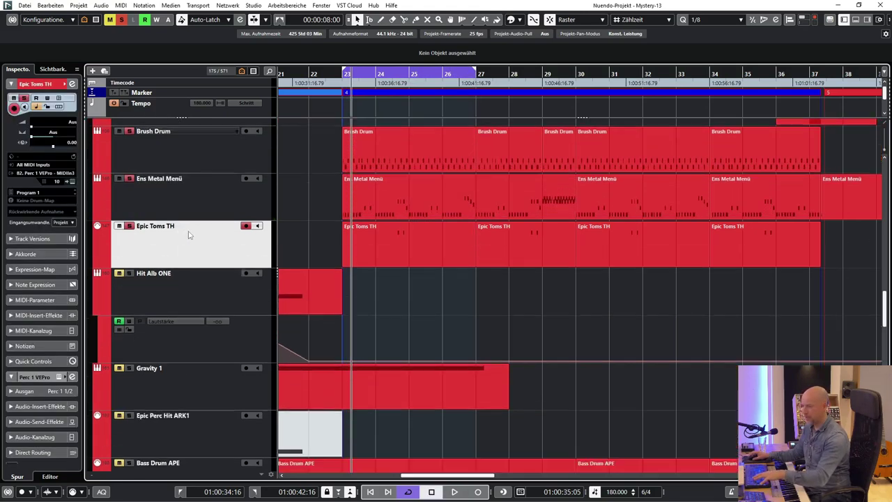
key("h")
key("h")
key("h")
key("h")
key("h")
scroll(378, 227, "right", 4)
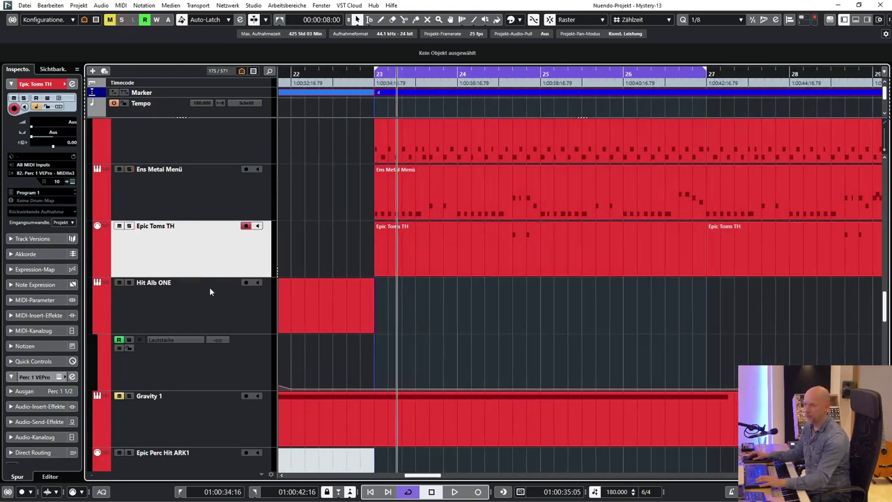
- Solo Epic Toms TH and play it from the middle of bar 24, alone and together with Ens Metal Menü
key("s")
left_click(499, 82)
key("space")
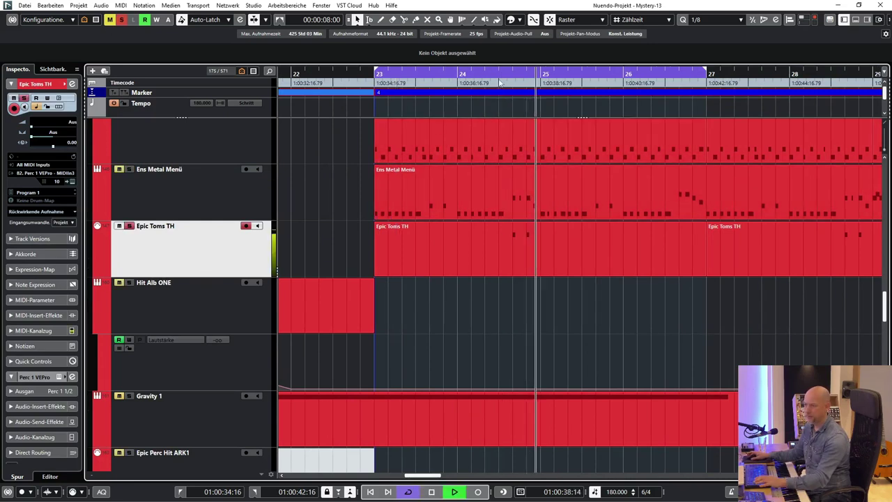
key("space")
left_click(129, 169)
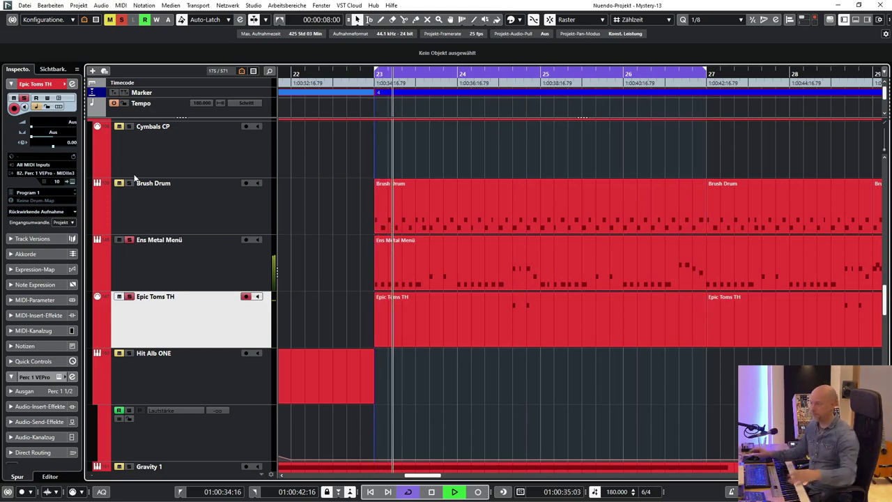
key("space")
- Play the Bass Drum APE track soloed on its own from bar 23
scroll(393, 265, "down", 3)
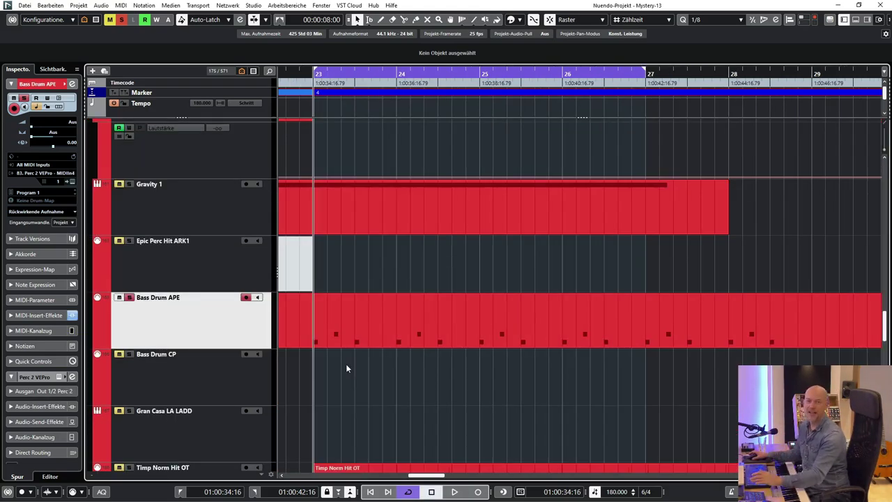
key("space")
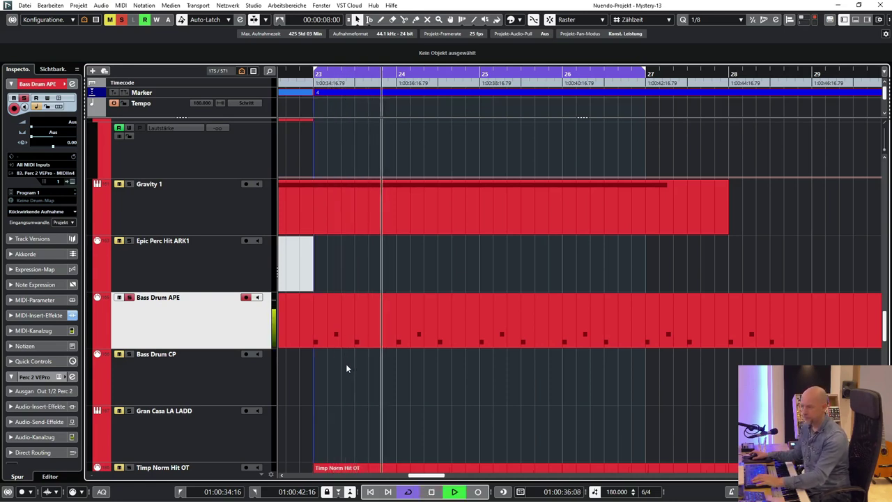
key("space")
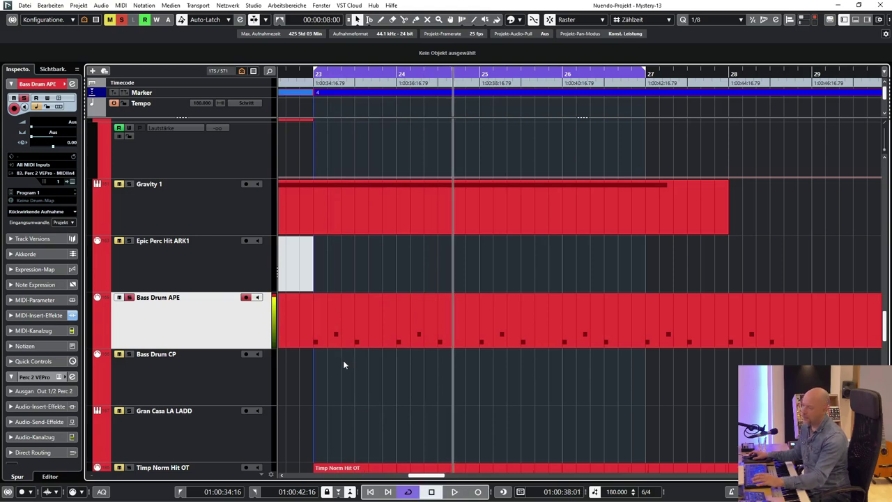
- Play the Bass Drum APE track together with the soloed Ens Metal Menü track from bar 23
scroll(343, 362, "up", 5)
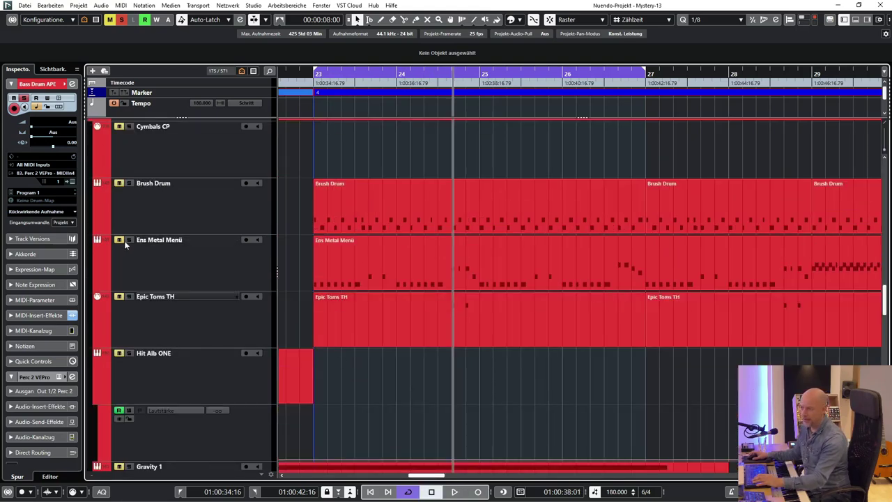
key("space")
scroll(469, 433, "down", 1)
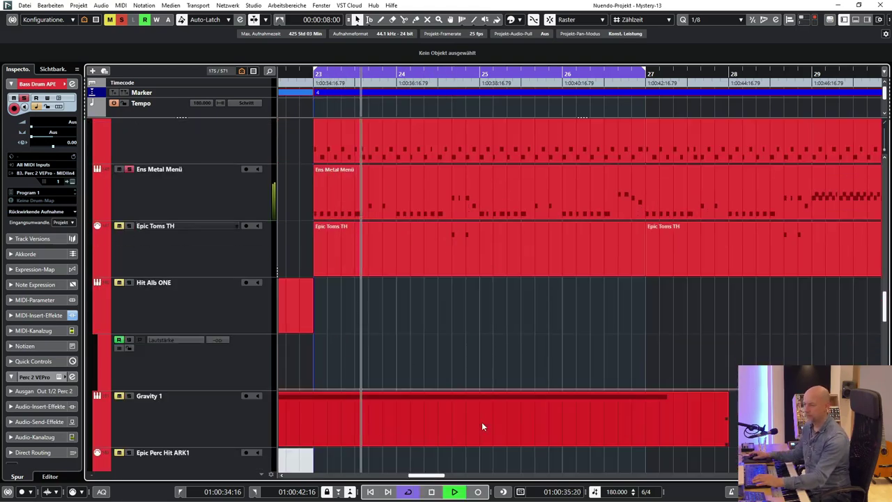
scroll(478, 368, "down", 1)
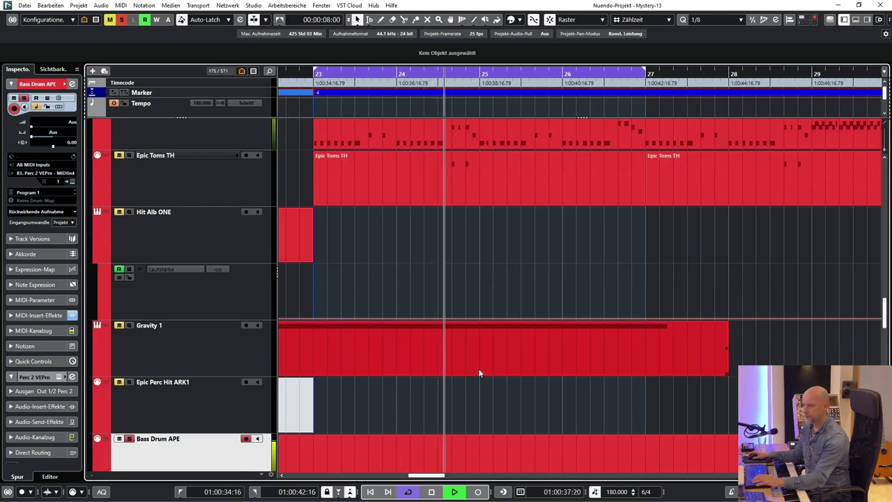
scroll(478, 368, "down", 1)
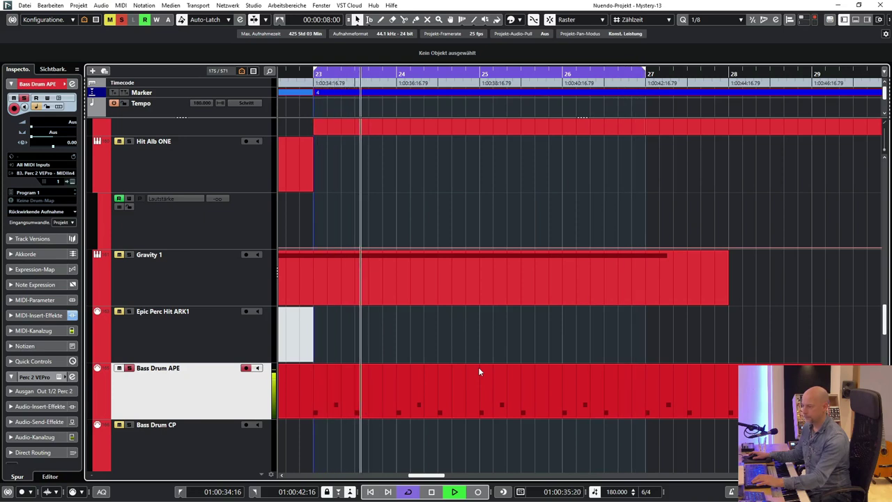
key("space")
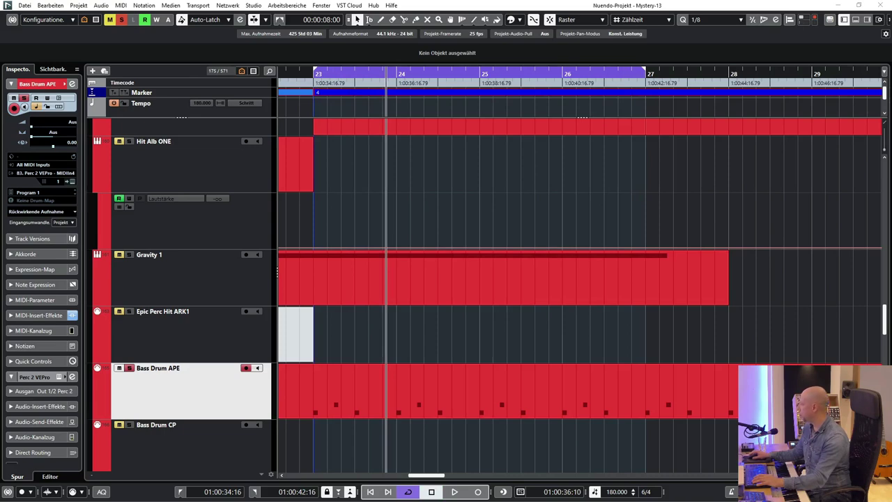
- Bring the browser window with Soundiron's Apocalypse Percussion Micro product page into view over the project
left_click_drag(891, 150, 460, 60)
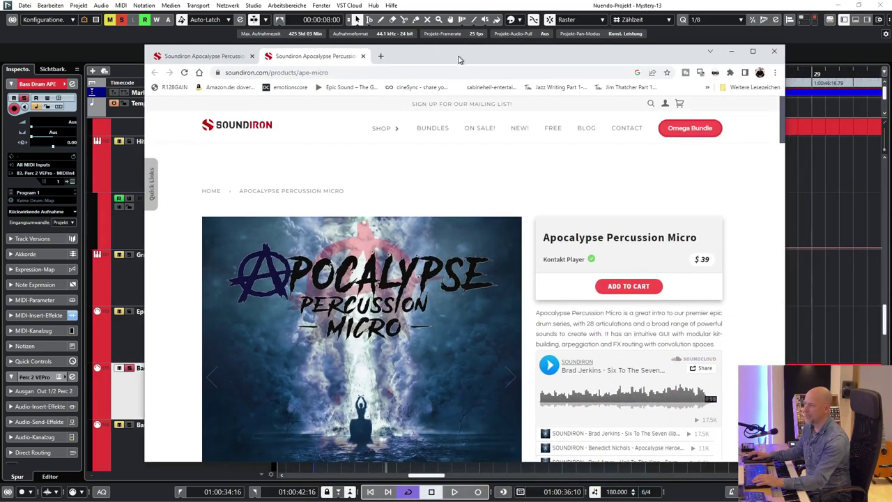
- Maximize the browser, compare the Apocalypse Percussion Elements and Apocalypse Percussion Micro product pages, and return to the project
left_click(753, 51)
left_click(90, 12)
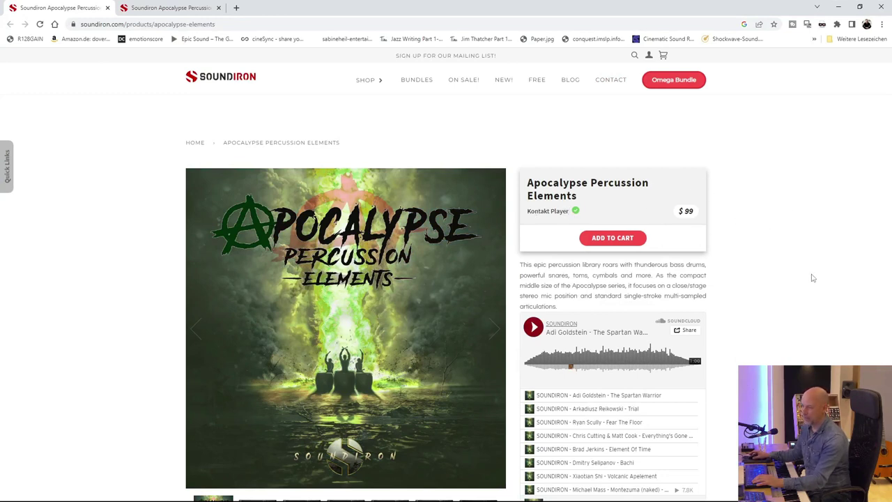
scroll(814, 278, "down", 3)
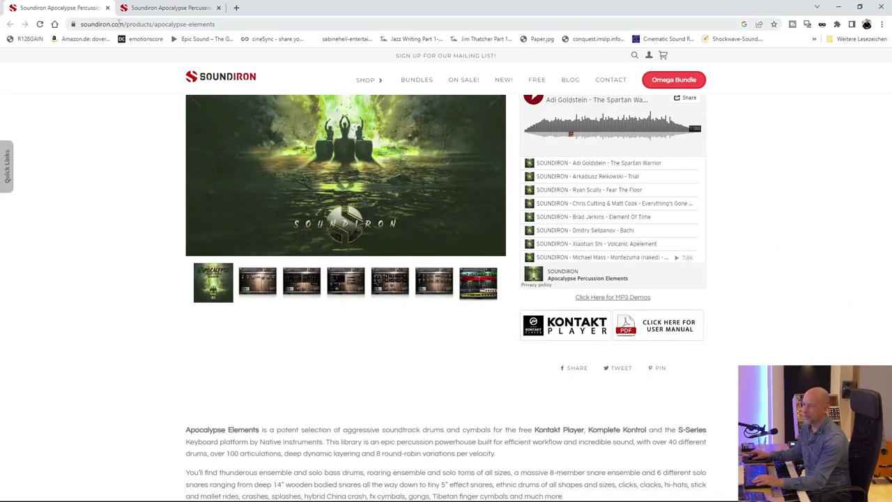
left_click(167, 9)
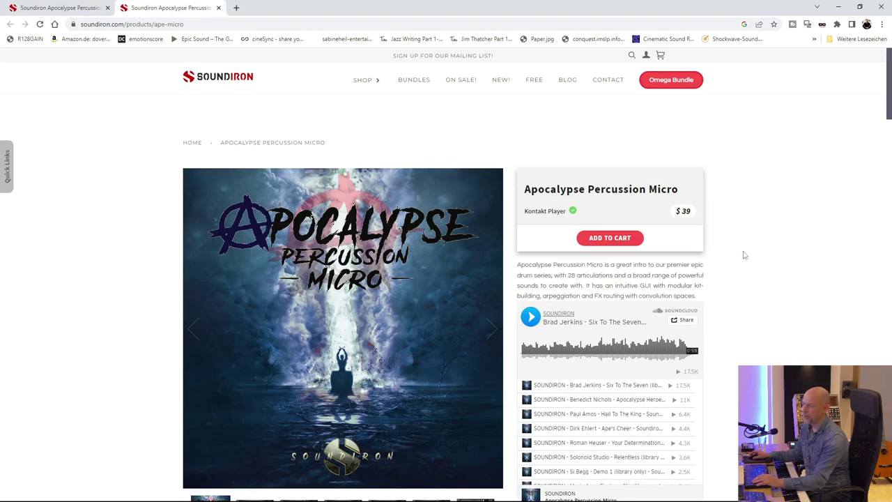
scroll(744, 227, "down", 4)
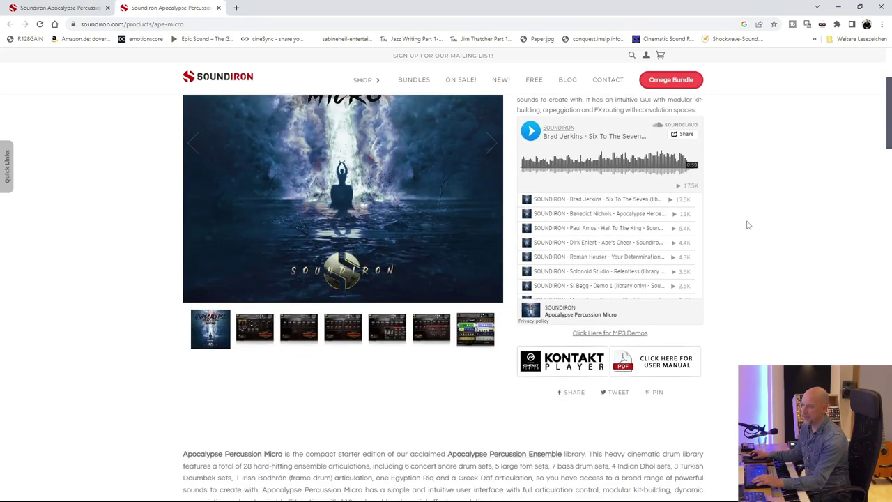
left_click(38, 9)
scroll(766, 307, "down", 3)
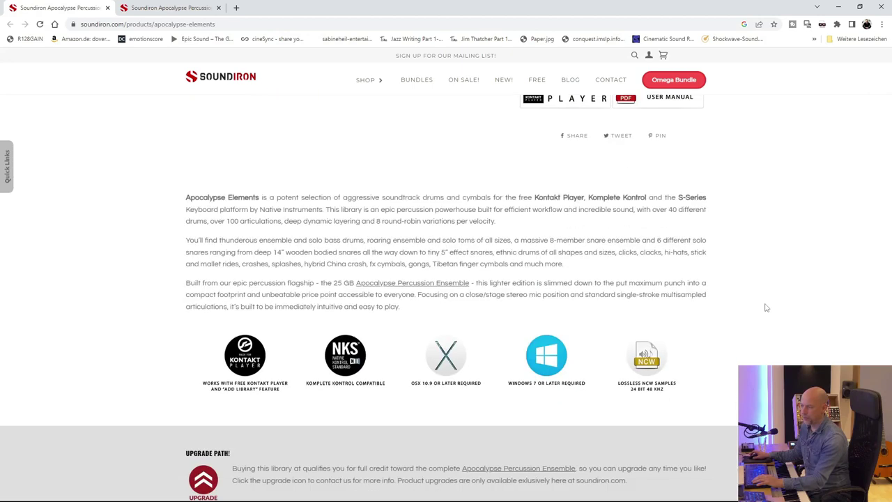
scroll(770, 307, "up", 5)
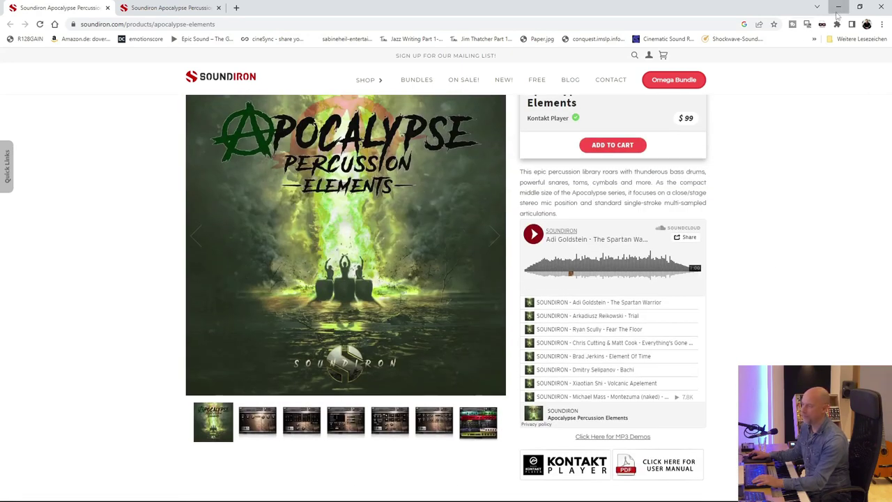
left_click(838, 8)
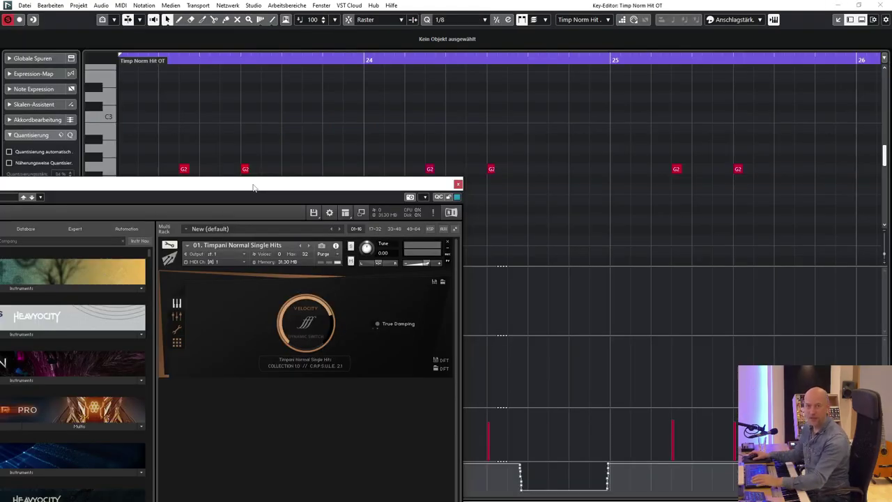
- Close the Timpani Normal Single Hits instrument and the Timp Norm Hit OT key editor, and stop playback
left_click_drag(250, 188, 255, 184)
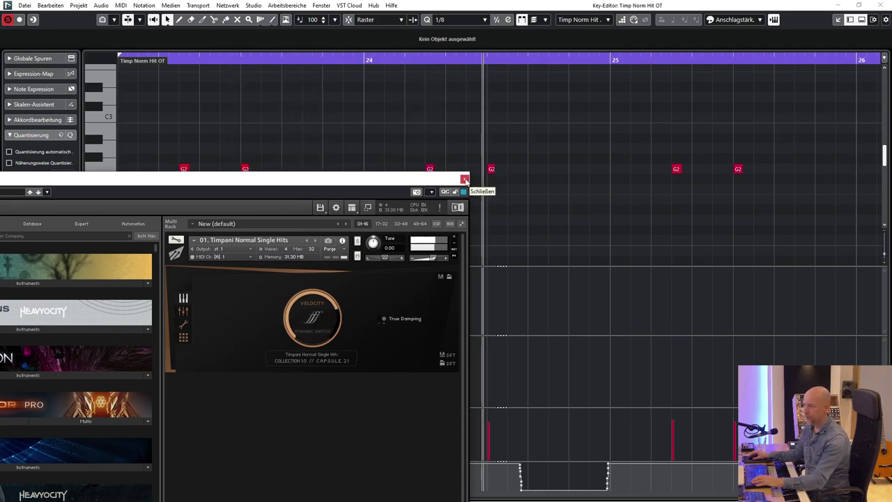
left_click(465, 180)
left_click(880, 5)
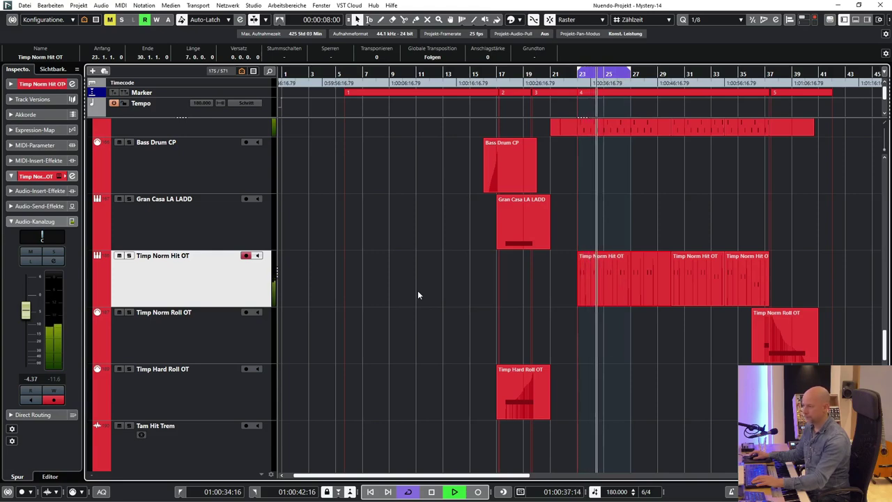
key("space")
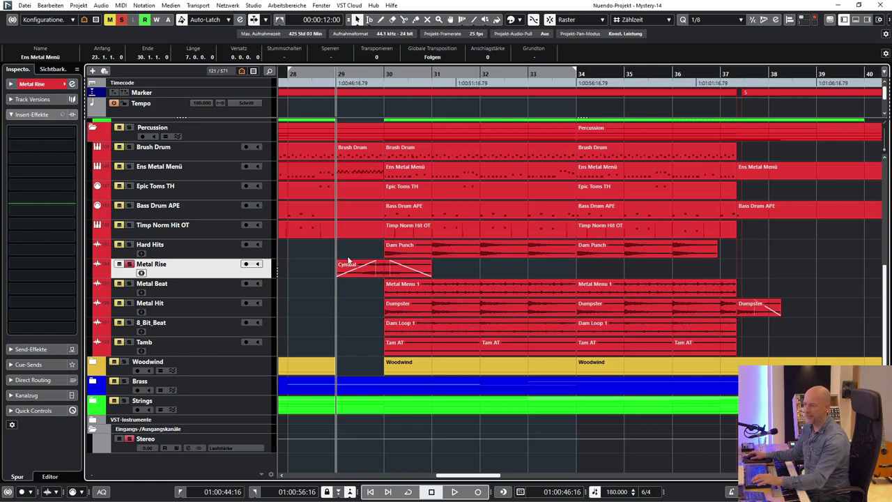
- Play the soloed Metal Rise track from bar 29
left_click(413, 312)
key("space")
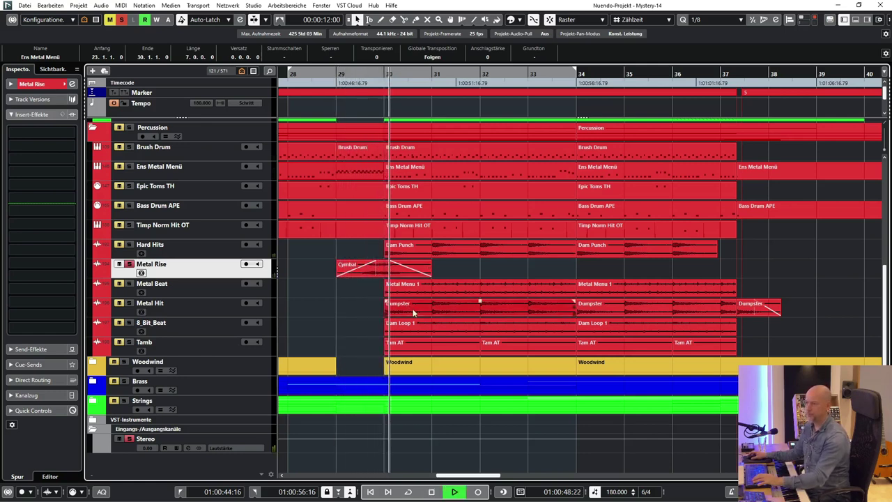
key("space")
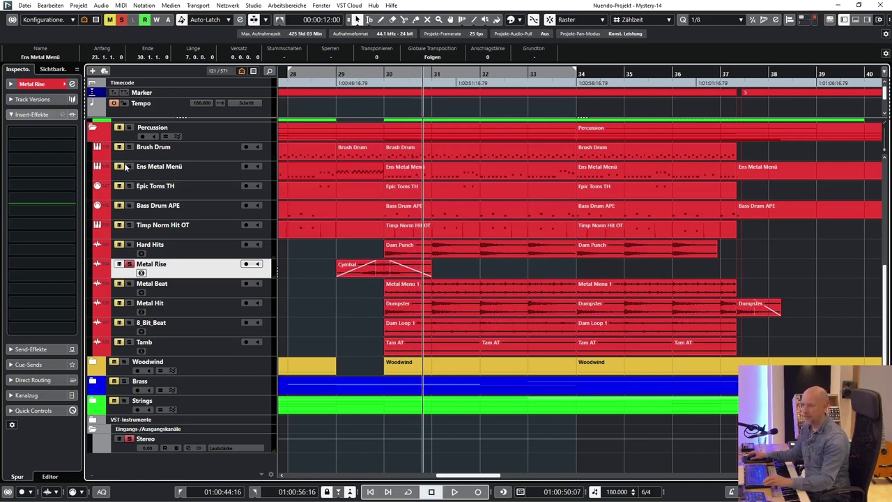
- Play the soloed Ens Metal Menü track from bar 28 and examine its notes in bars 28 and 29 in the key editor
key("KP_1")
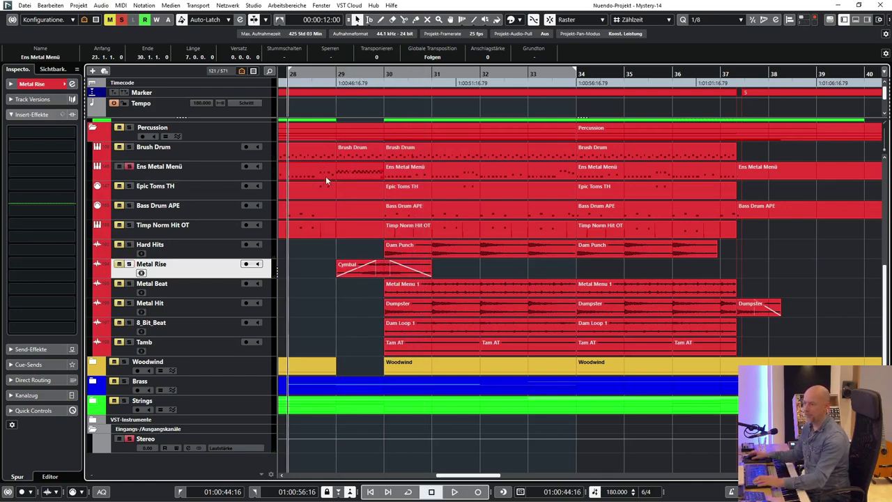
double_click(326, 176)
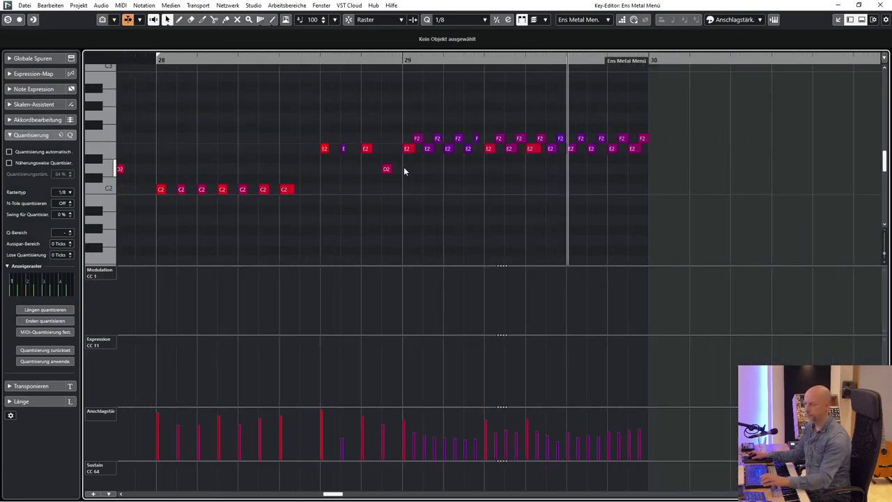
key("space")
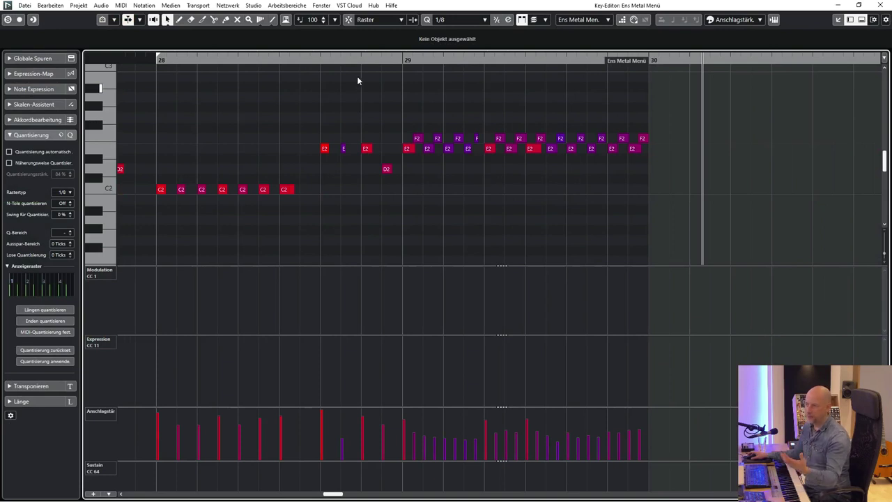
left_click(382, 60)
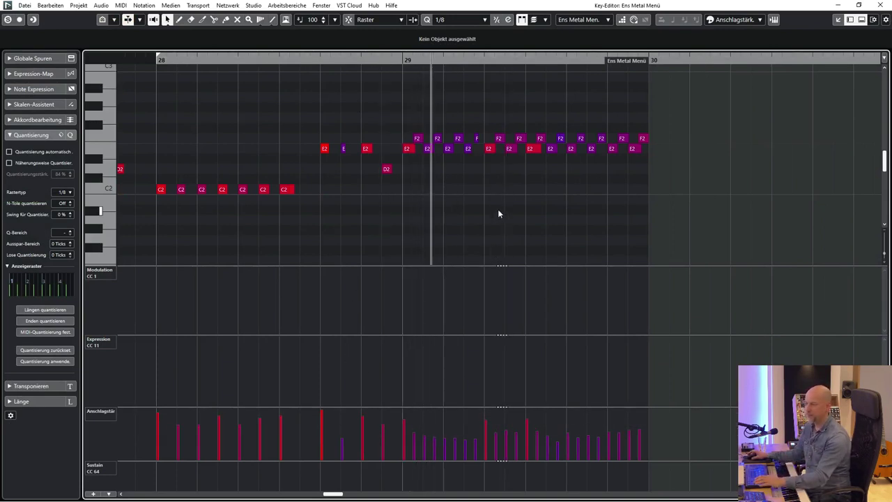
left_click(880, 5)
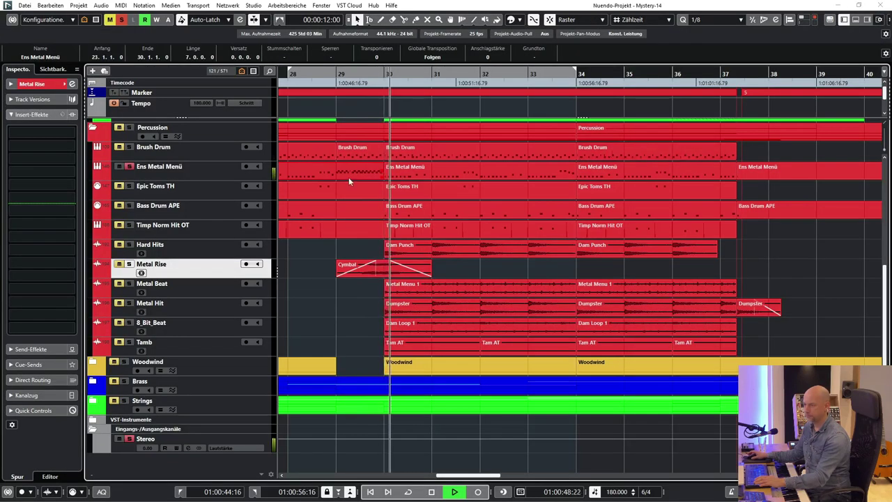
key("space")
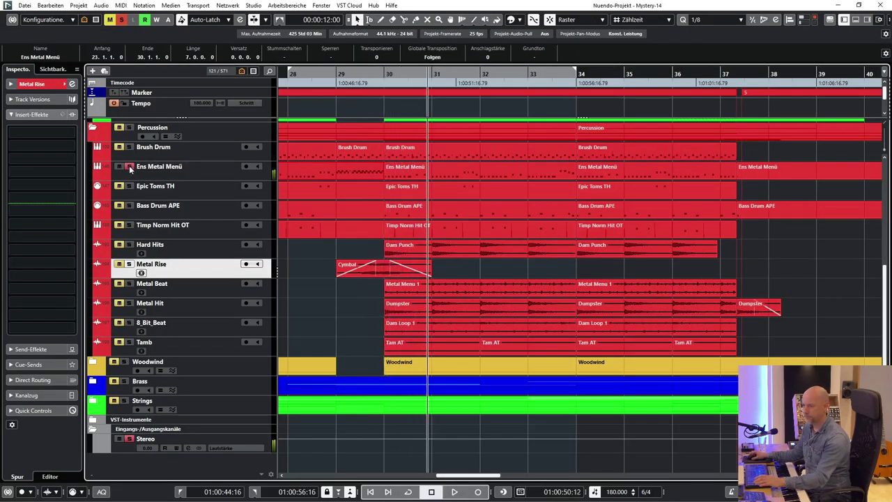
- Unsolo Ens Metal Menü and play the full arrangement from bar 28
left_click(129, 167)
key("space")
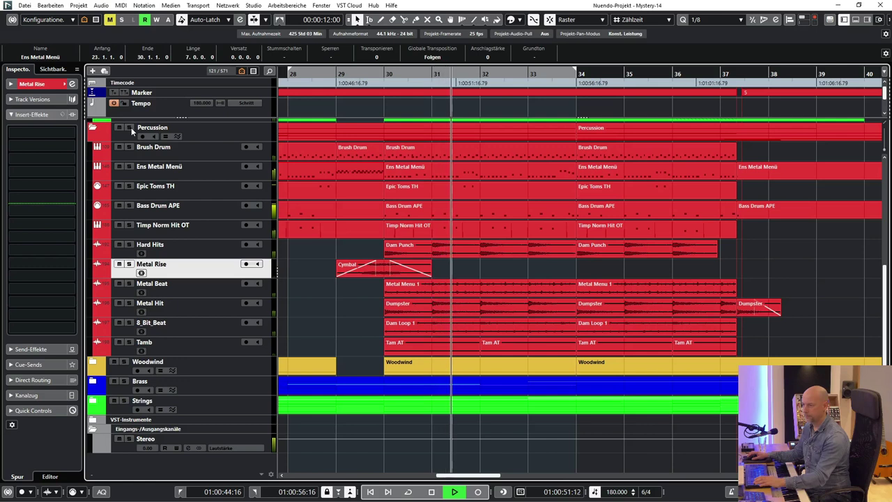
key("space")
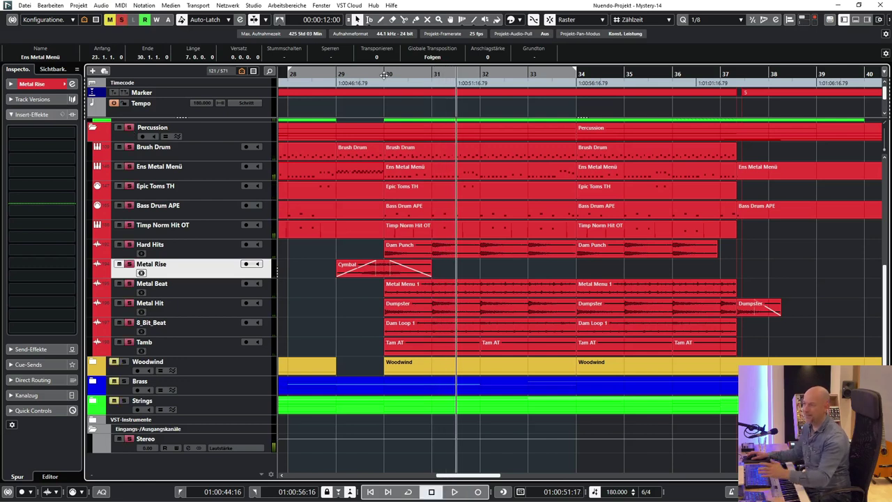
- Play the whole Percussion folder soloed from bar 28
key("KP_1")
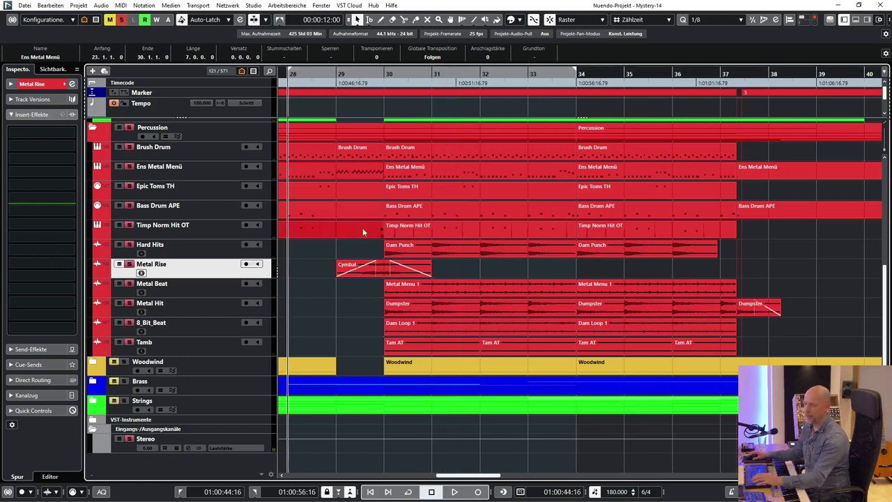
key("space")
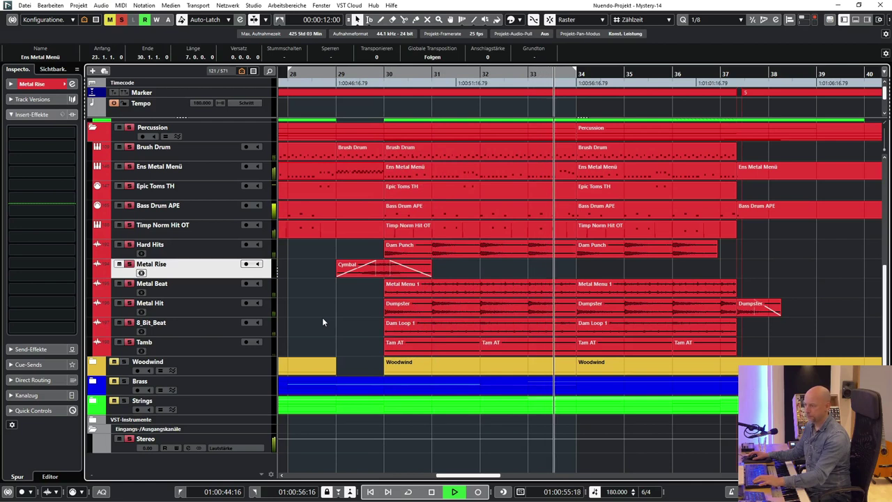
key("space")
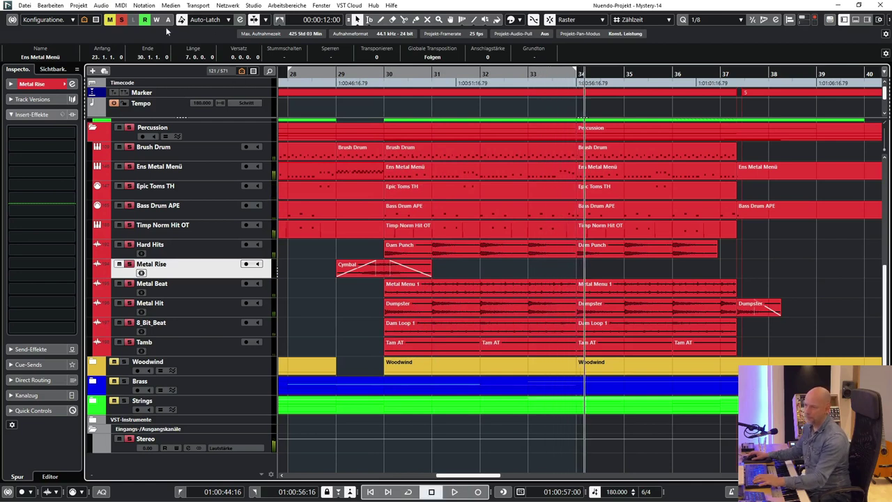
- Select the first Dam Punch event on Hard Hits and play that track soloed from bar 30
left_click(449, 253)
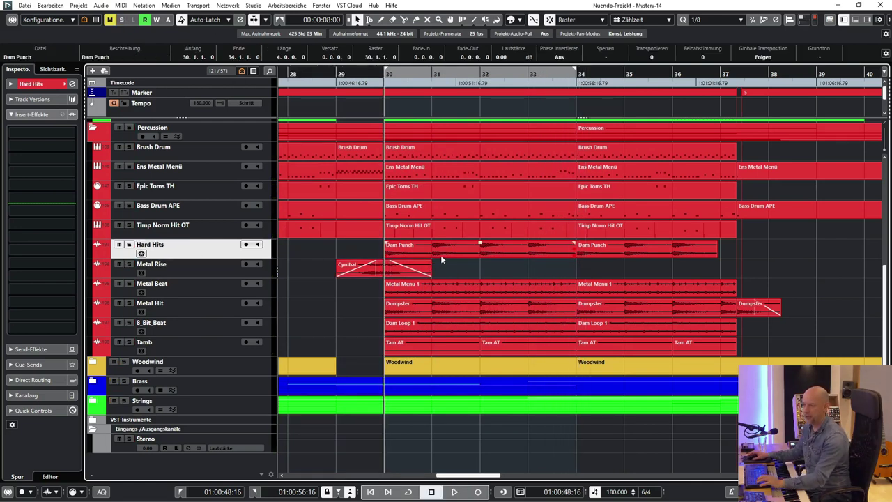
key("space")
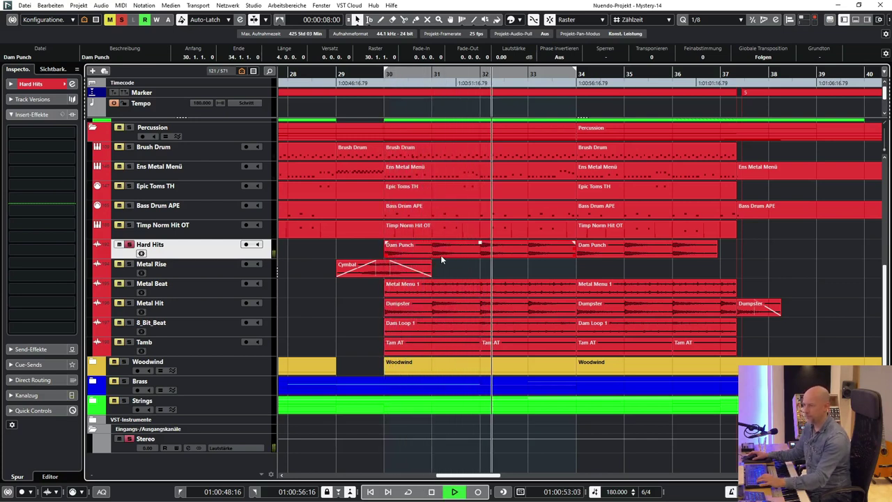
key("space")
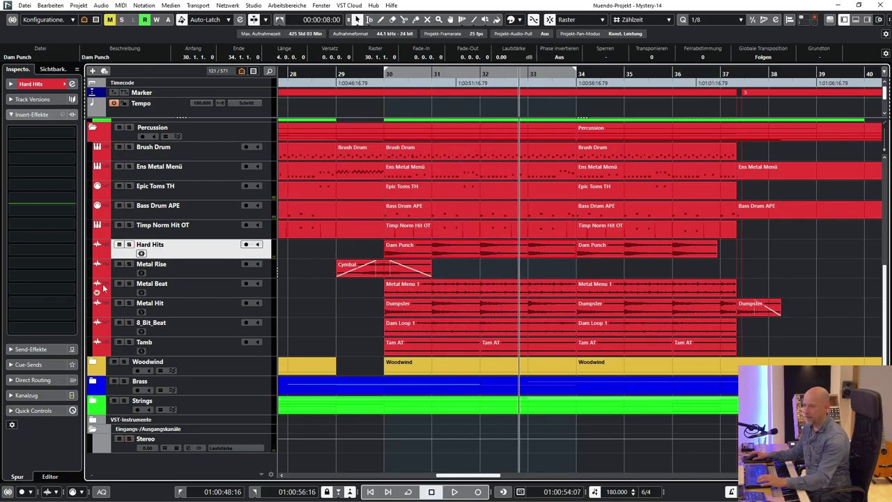
- Solo the Metal Beat track and play it from bar 30 with its insert effects active
left_click(127, 284)
key("KP_1")
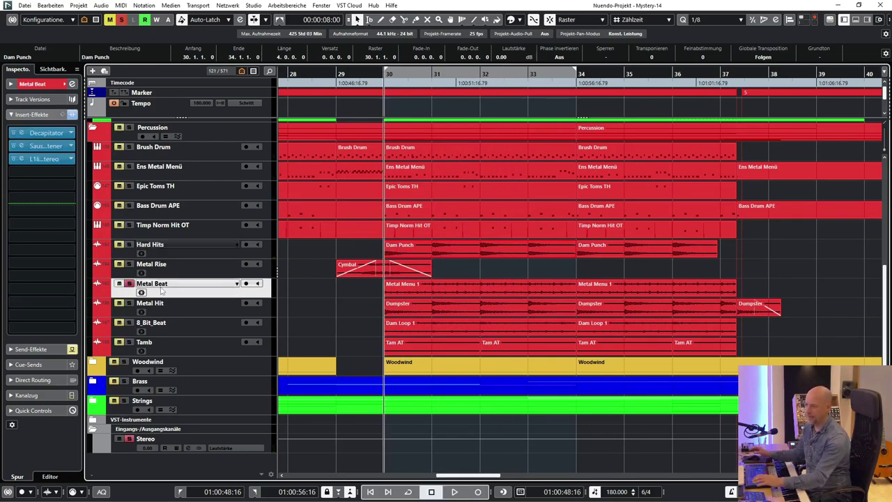
key("space")
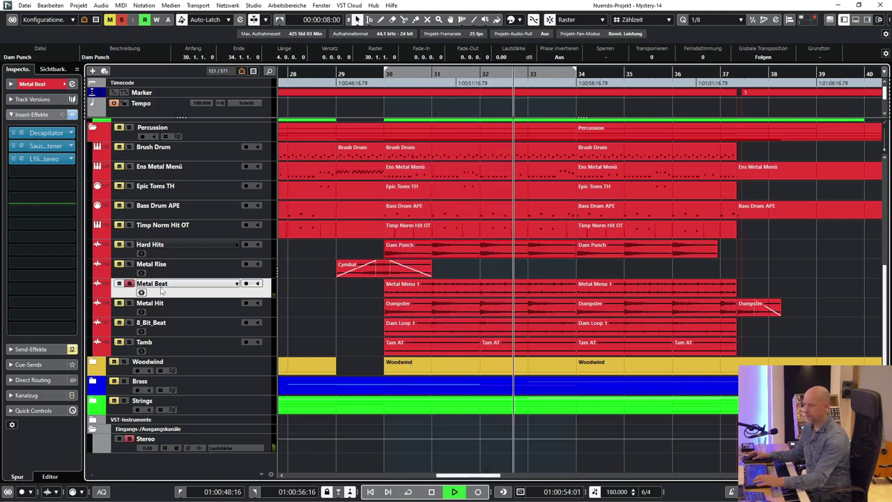
key("space")
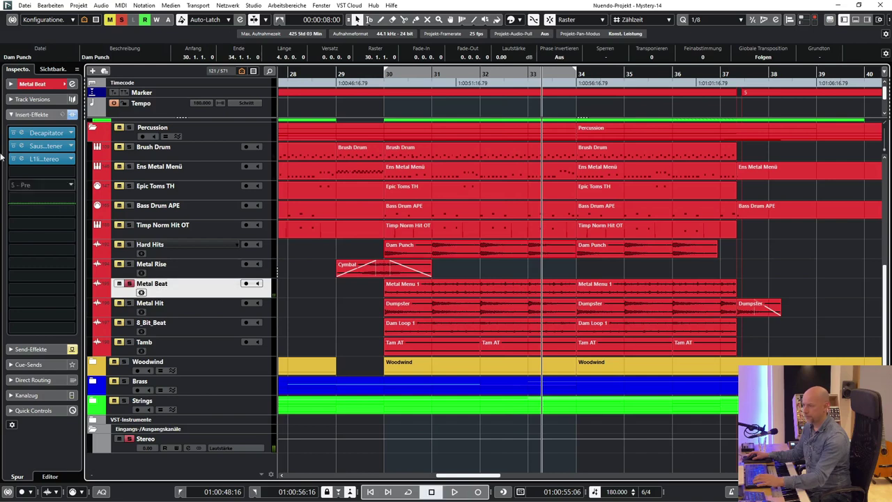
- Play Metal Beat from bar 30 with its inserts bypassed, and reactivate them during playback to compare
key("KP_1")
left_click(72, 114)
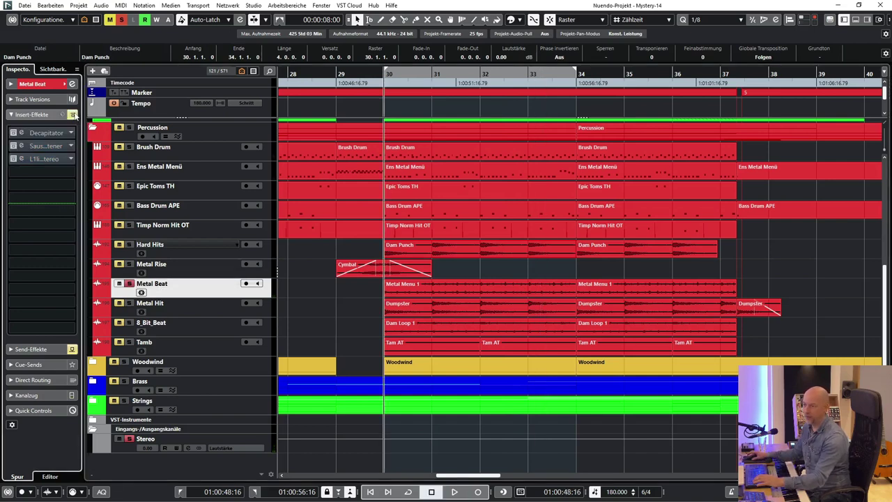
key("space")
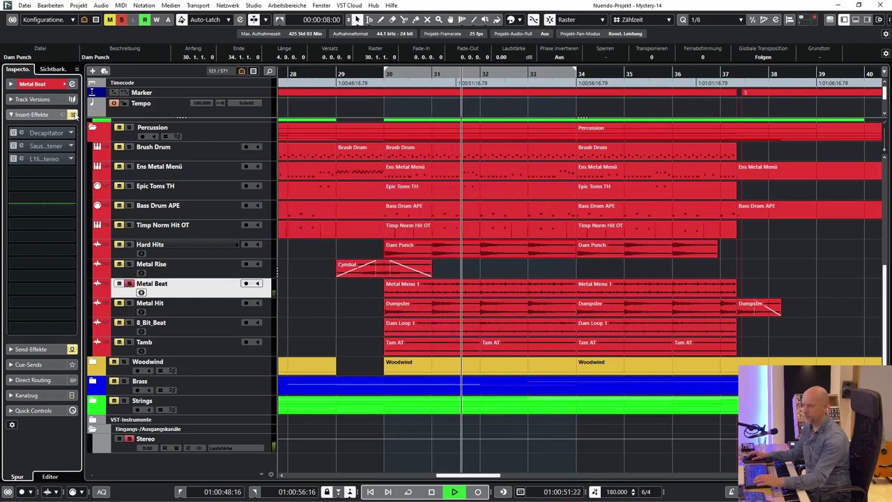
left_click(73, 115)
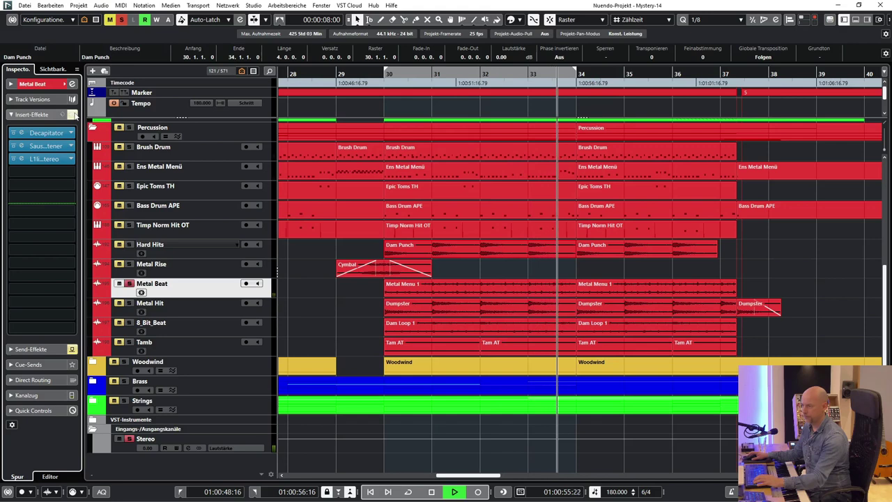
key("space")
- Open the Decapitator insert on Metal Beat and play the track from bar 30 with only that effect active
left_click(72, 115)
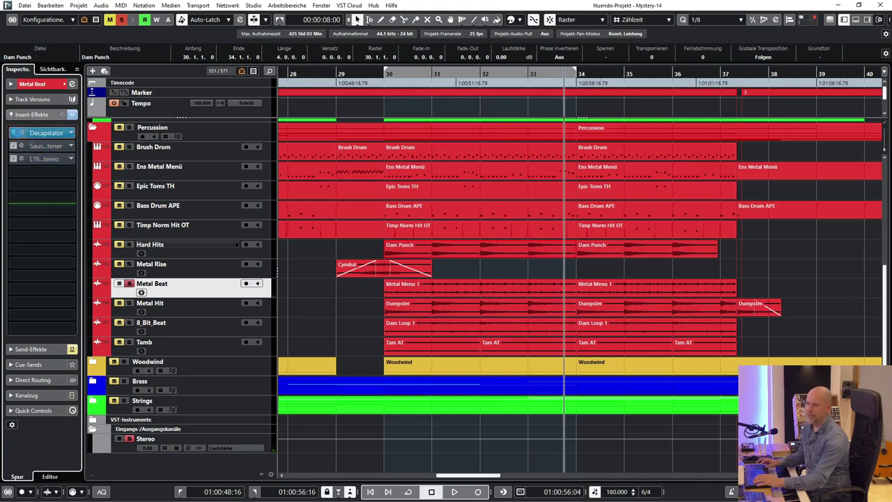
left_click(19, 134)
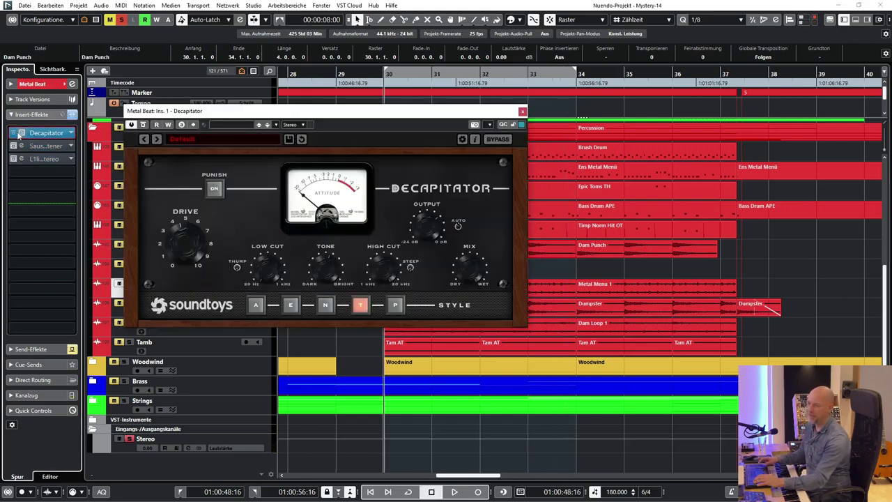
key("space")
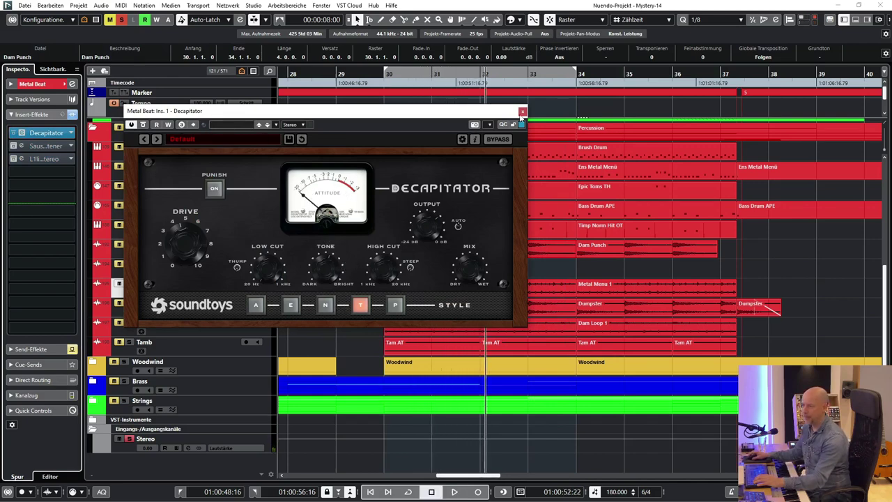
- Activate and open the Sausage Fattener insert on Metal Beat and play the track with it added after Decapitator
left_click(523, 112)
left_click(45, 146)
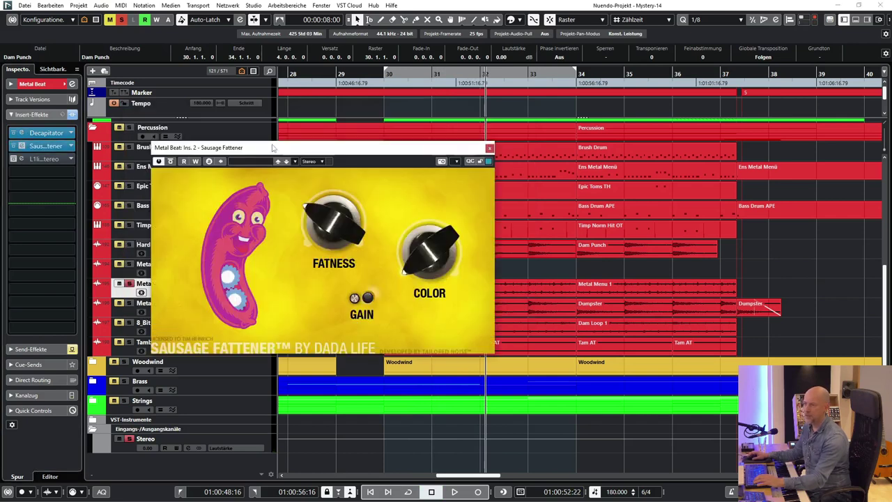
left_click_drag(274, 153, 252, 173)
key("space")
left_click_drag(379, 174, 310, 181)
key("space")
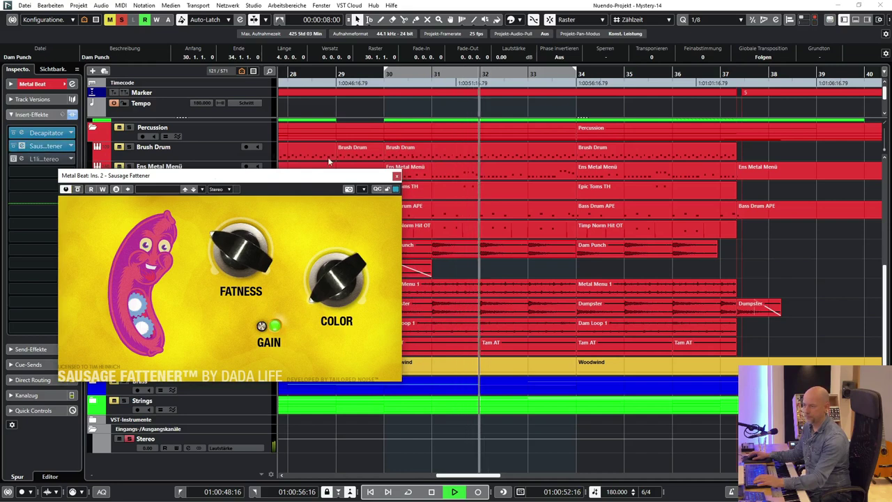
left_click(396, 176)
key("space")
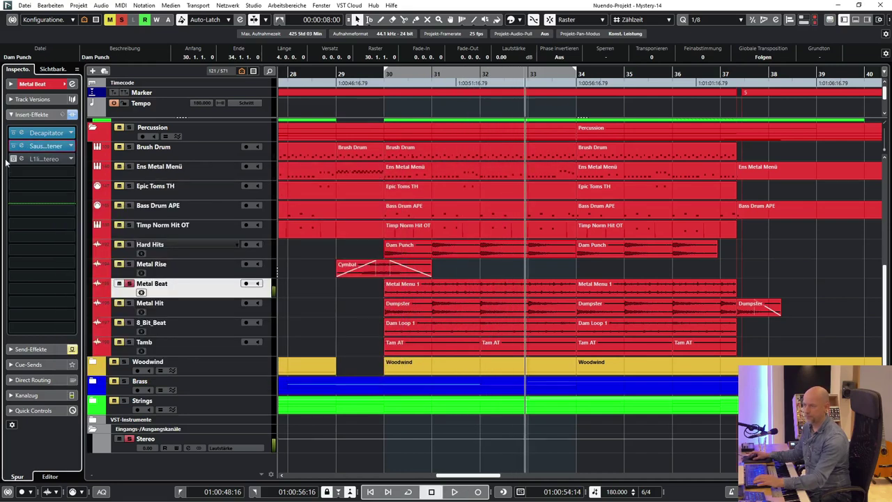
- Activate and open the L1 limiter insert on Metal Beat and play the track from bar 30 with all three effects active
left_click(25, 159)
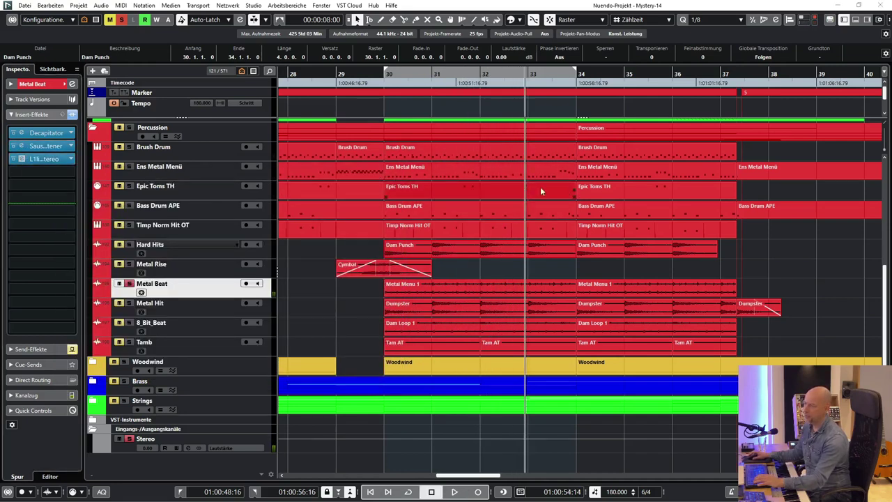
left_click_drag(255, 171, 180, 175)
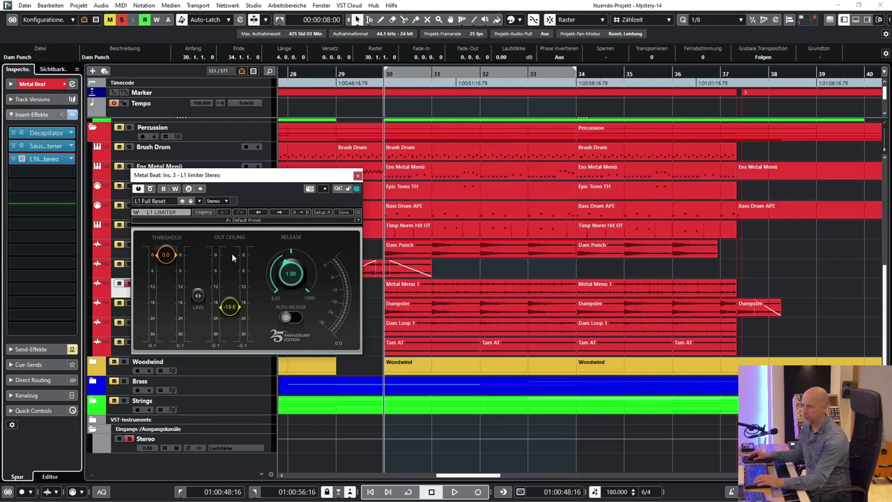
key("space")
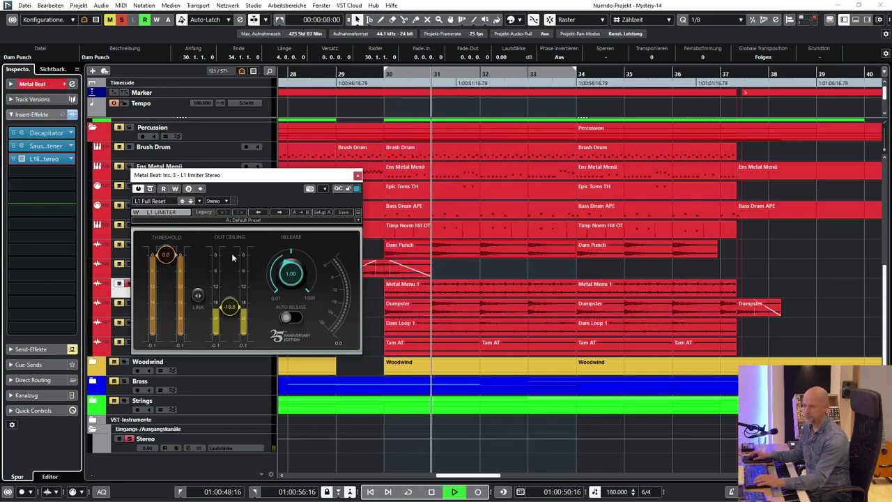
key("space")
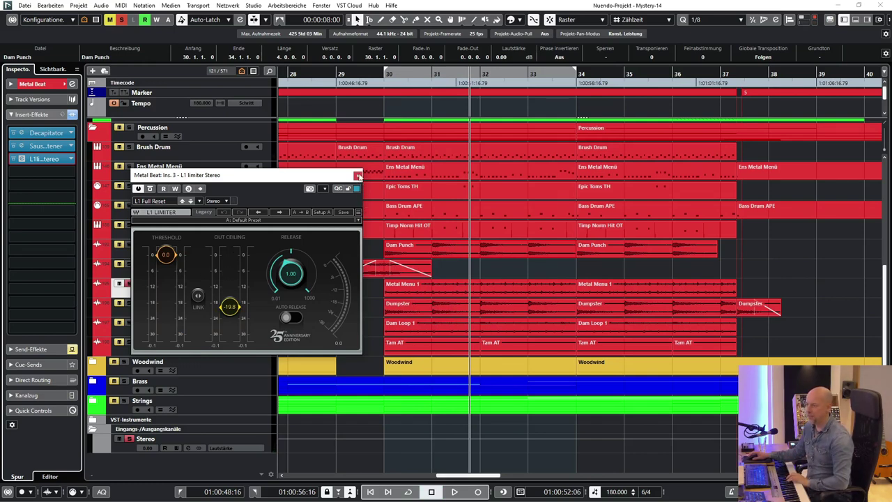
key("KP_1")
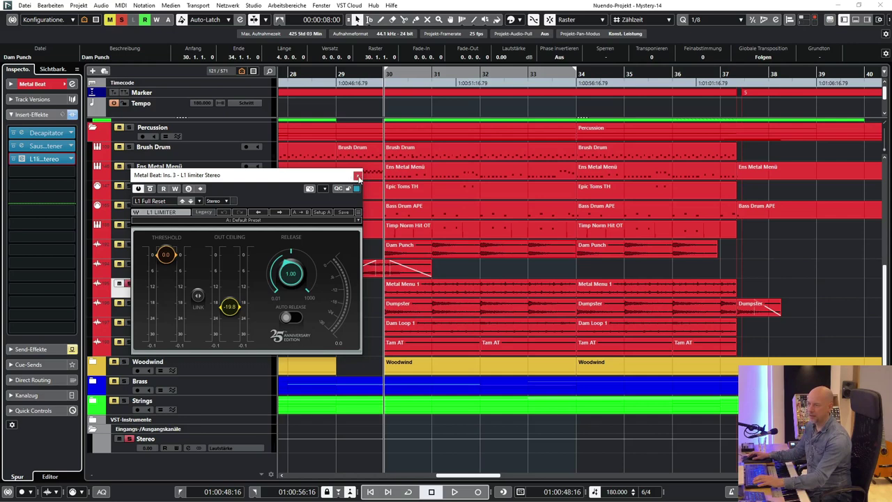
left_click(358, 176)
- Bypass all Metal Beat inserts, play from bar 30, and reactivate them during playback to compare
left_click(73, 115)
key("space")
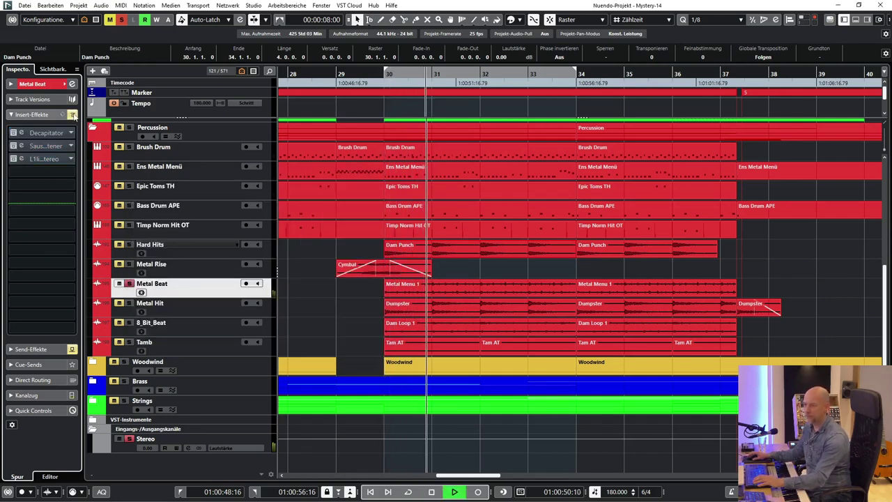
left_click(72, 115)
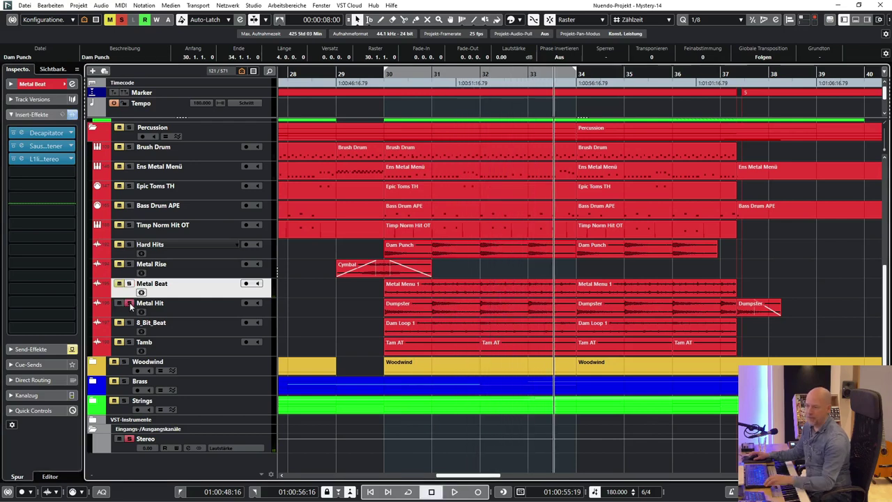
- Move the solo to the Metal Hit track and play it from bar 30
left_click(171, 309)
key("space")
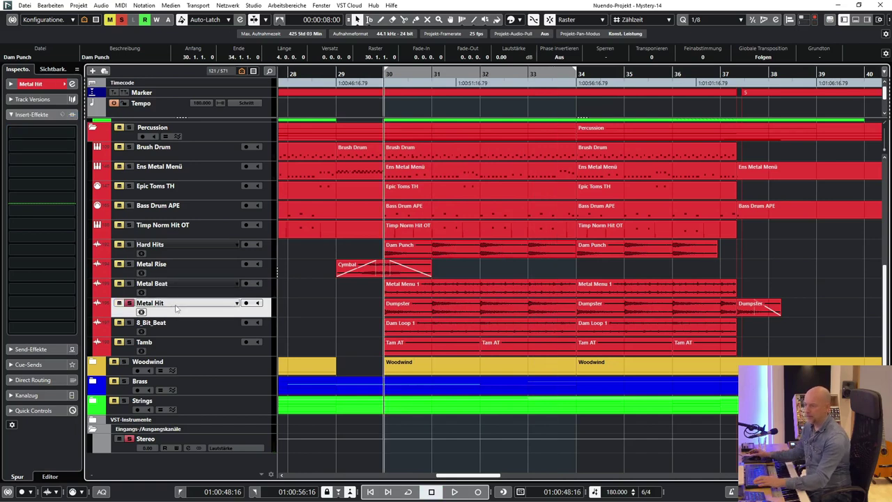
key("space")
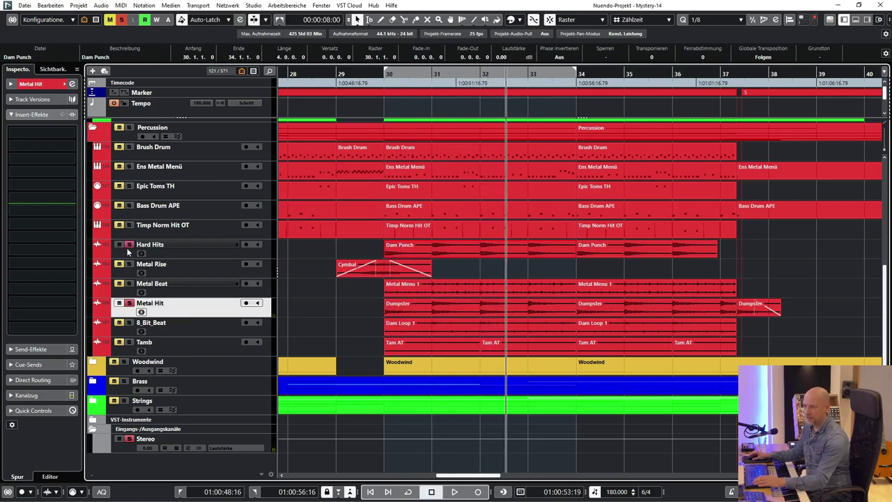
- Play Hard Hits and Metal Hit soloed together from bar 30, and clear all solos after stopping playback
key("space")
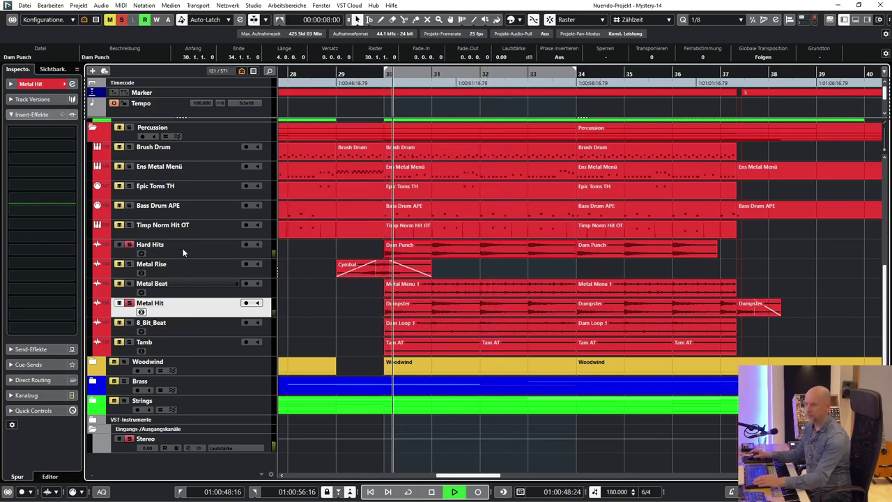
key("space")
left_click(121, 20)
- Solo the 8_Bit_Beat track and play its Dam Loop 1 events from bar 30
left_click(170, 329)
key("KP_1")
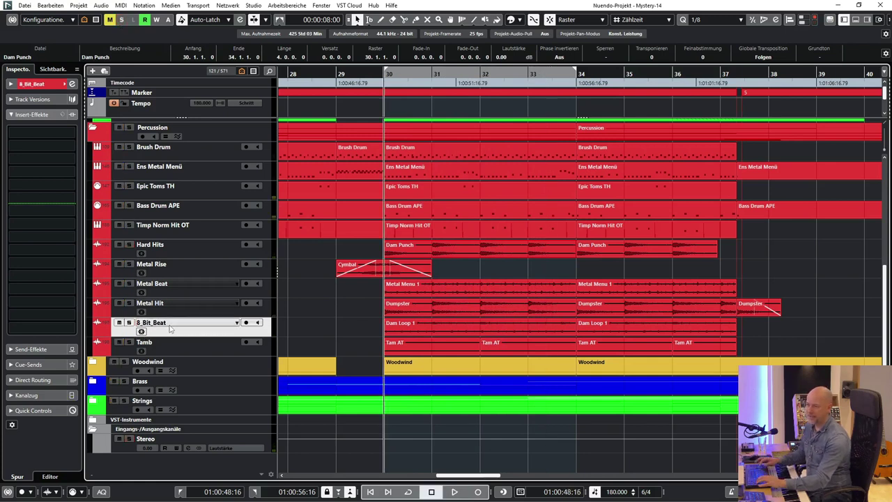
key("s")
key("space")
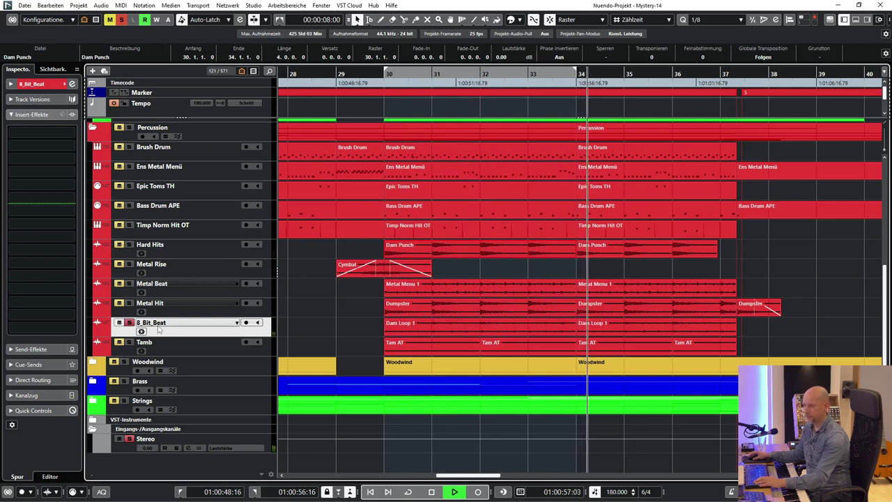
key("space")
- Select the Tamb track and play it soloed from bar 30
left_click(171, 347)
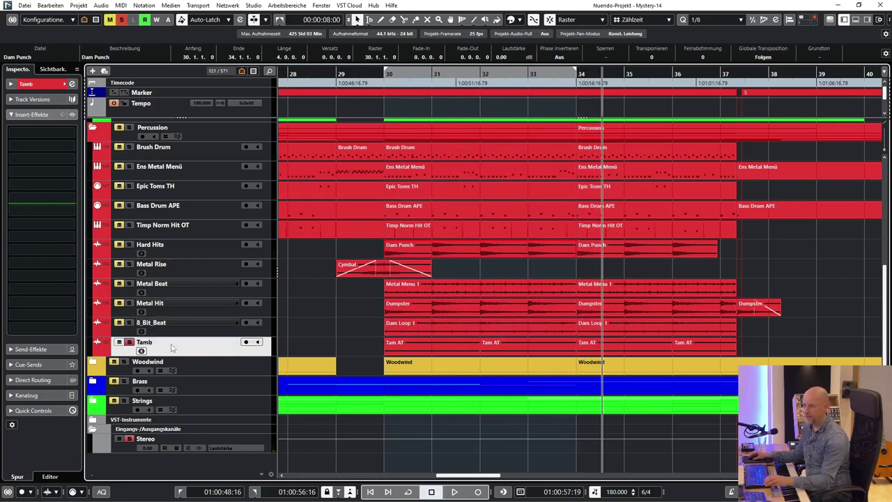
key("KP_1")
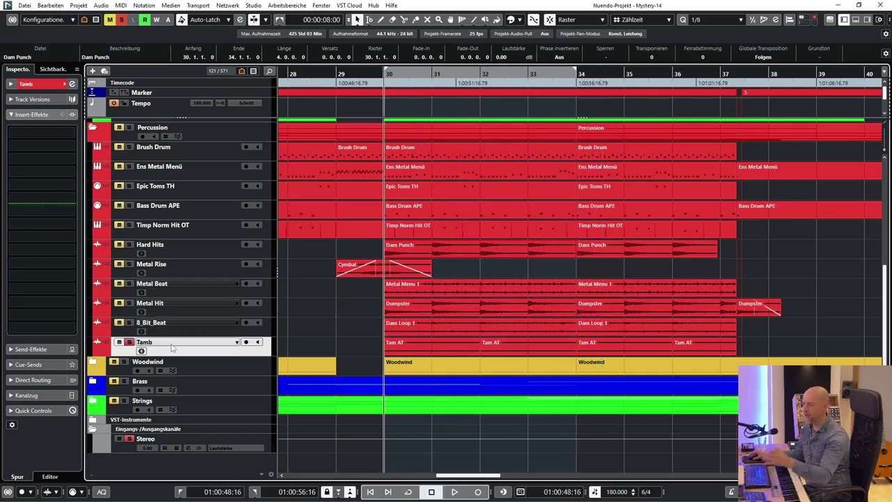
key("space")
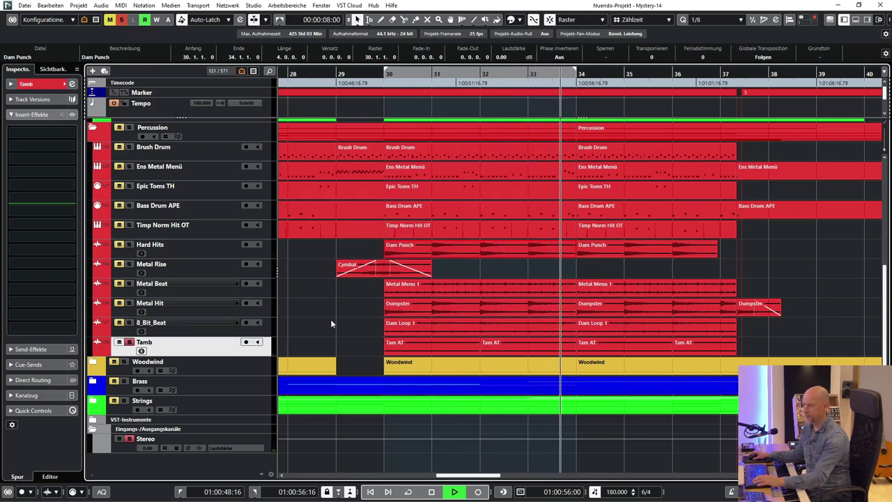
key("space")
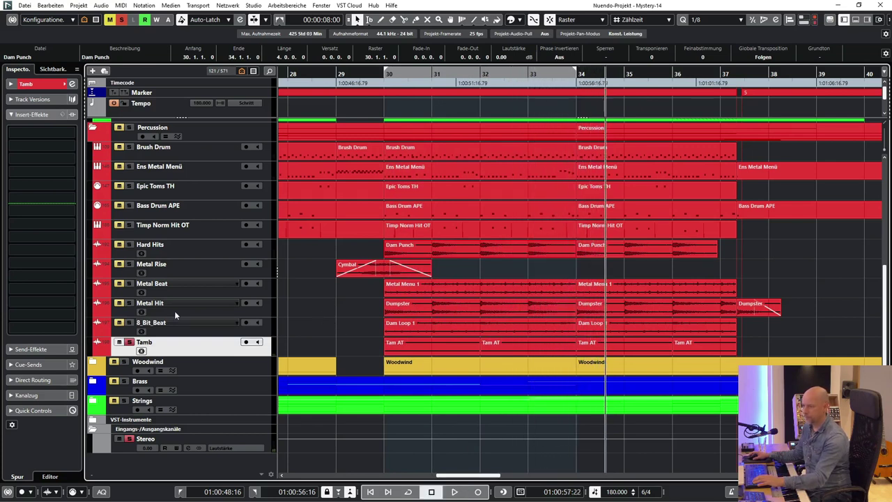
- Replace the Tamb solo with a solo of the whole Percussion folder and play it from bar 30
left_click(129, 343)
key("KP_1")
key("space")
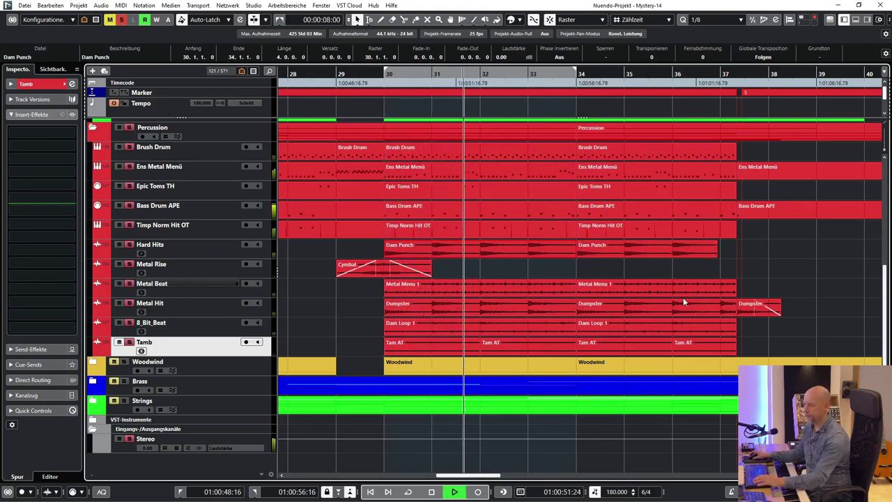
- Extend the locator range to bar 40 and follow the full percussion playback past bar 37 across all its tracks
scroll(682, 297, "up", 3)
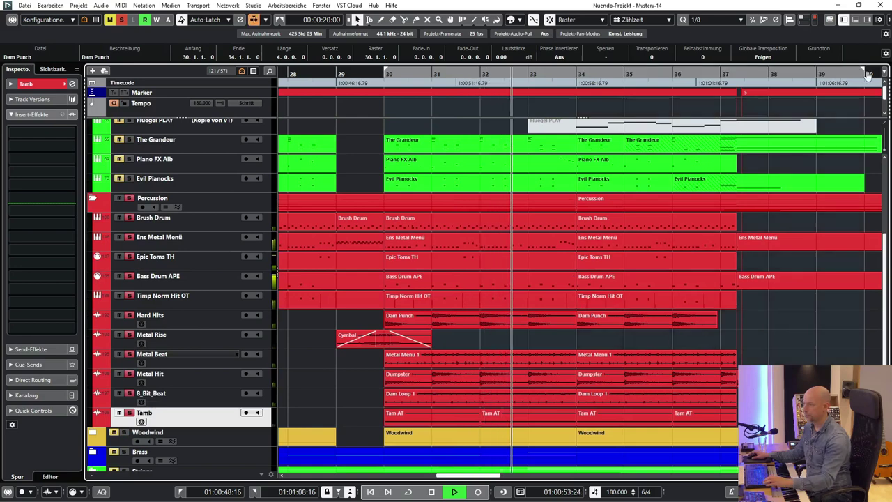
scroll(644, 237, "up", 2)
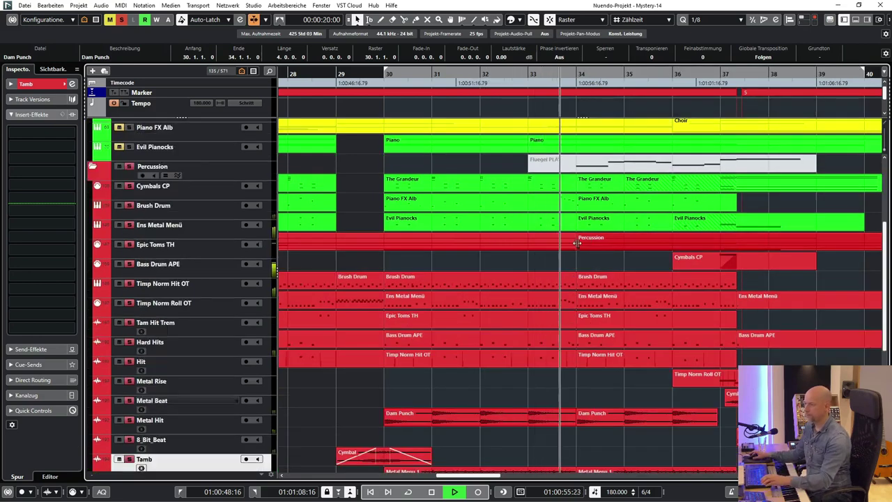
scroll(577, 243, "down", 6)
scroll(561, 262, "right", 3)
left_click(717, 306)
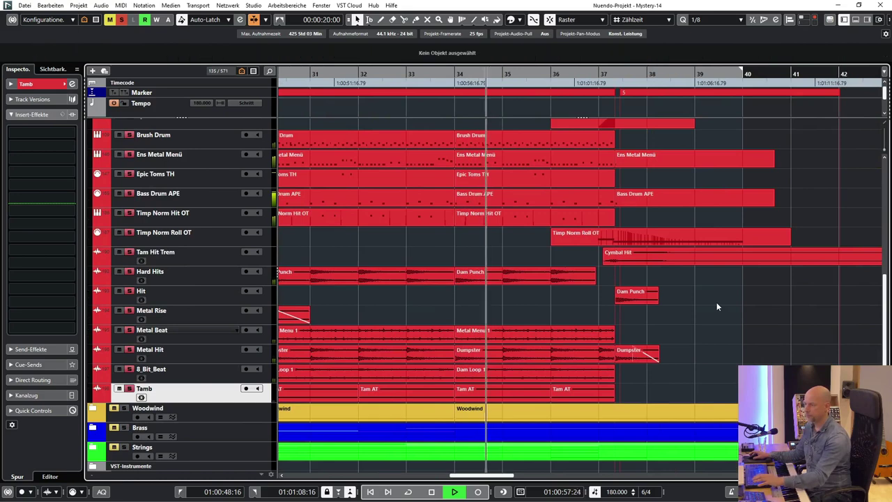
scroll(719, 307, "up", 3)
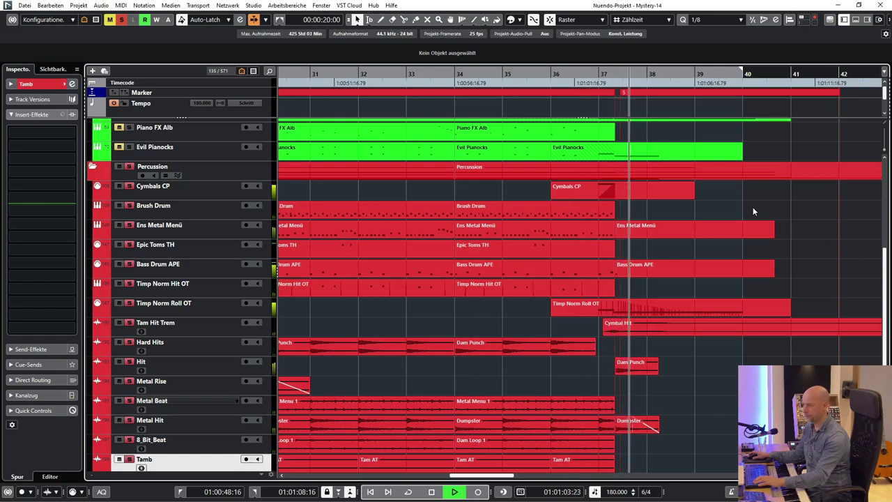
key("space")
- Solo the Hit track, play it from bar 37, and set the locators around its Dam Punch event
left_click(166, 330)
left_click(314, 351)
left_click(234, 370)
key("s")
left_click(615, 72)
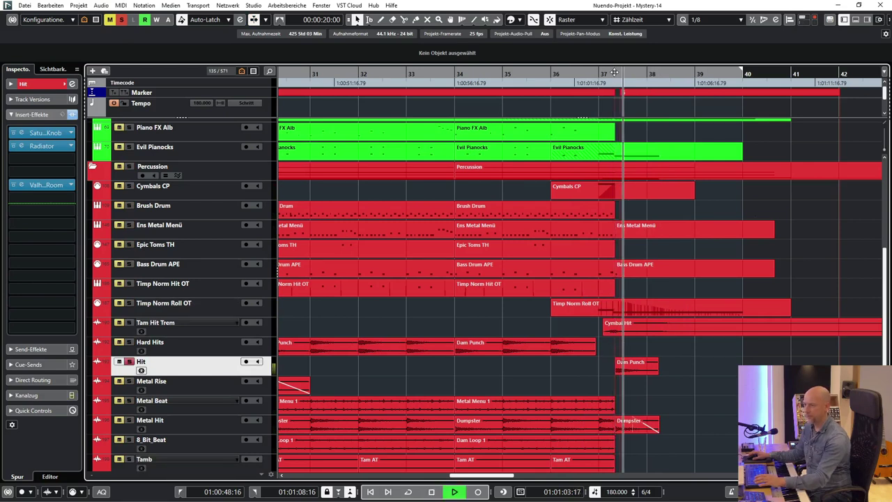
left_click(635, 367)
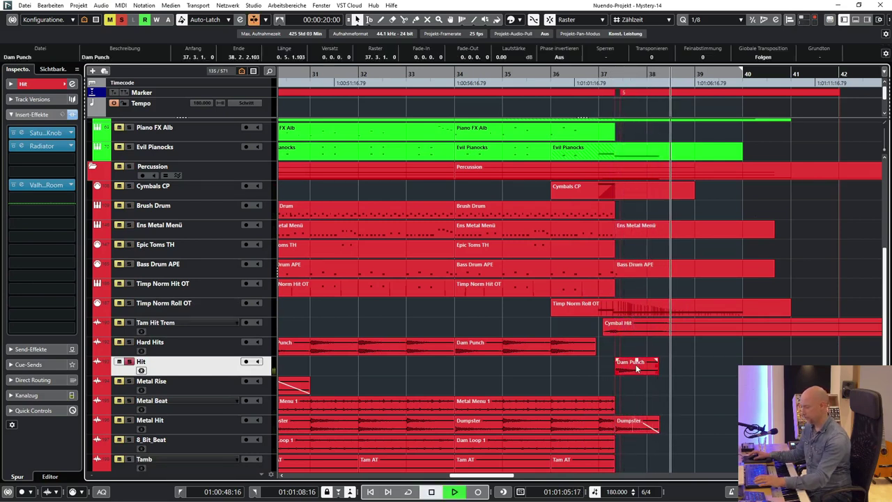
key("space")
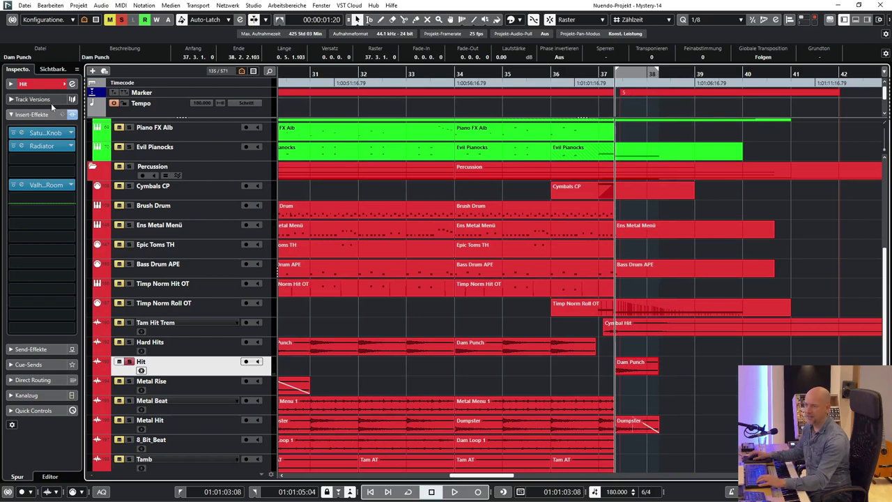
- Bypass all insert effects on Hit and play its Dam Punch event dry
left_click(72, 114)
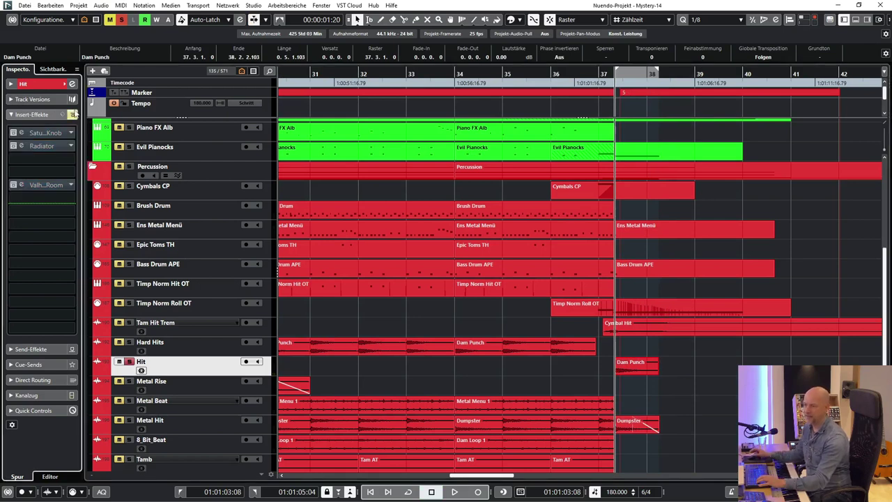
key("space")
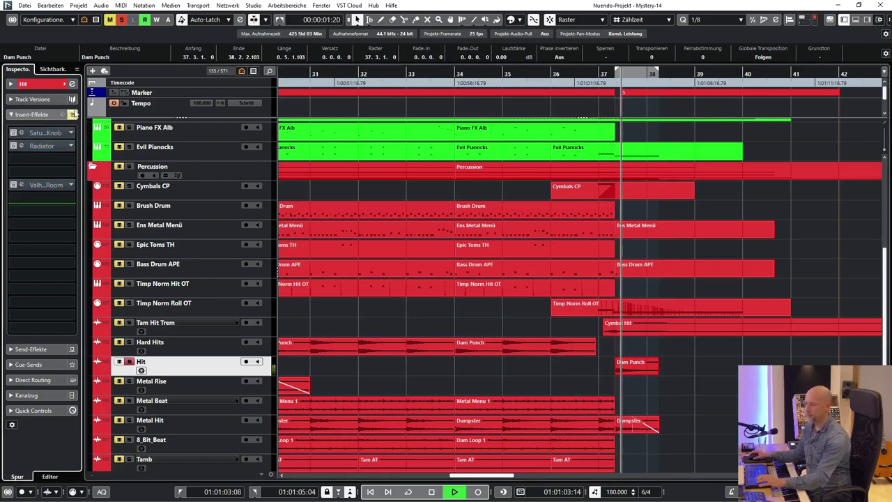
key("space")
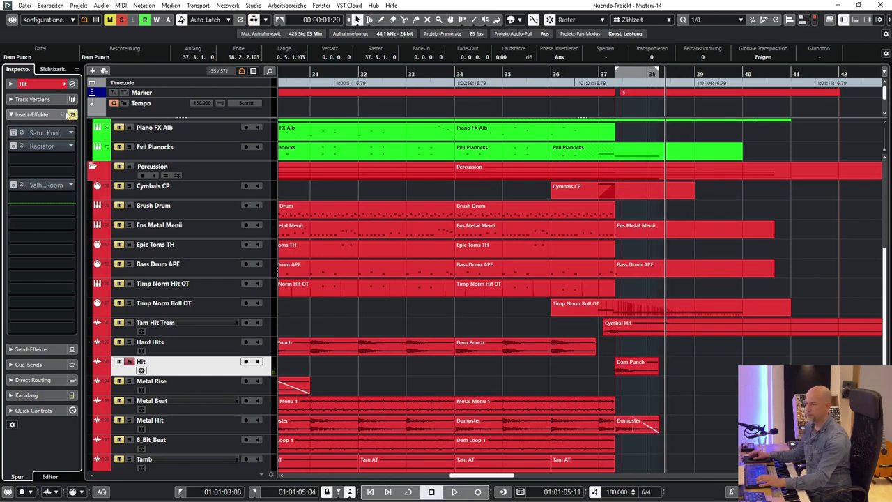
- Activate and open the Saturation Knob insert on Hit and play the Dam Punch event with only that effect active
left_click(13, 132)
left_click(22, 133)
left_click_drag(260, 139, 243, 165)
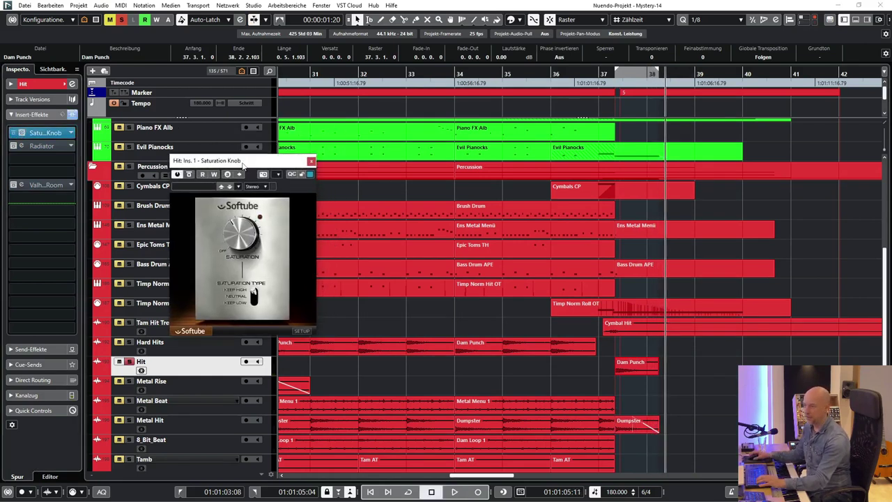
key("space")
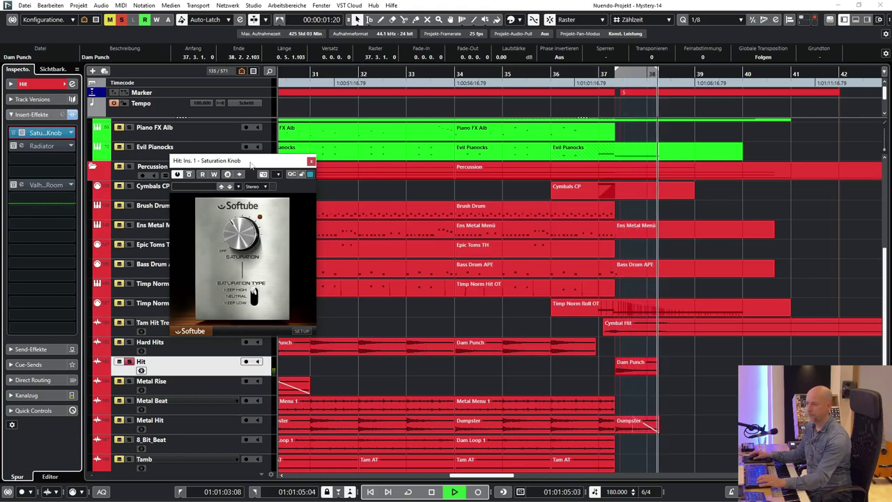
key("space")
left_click(311, 160)
- Activate and open the Radiator insert on Hit and play the Dam Punch event with it added to Saturation Knob
left_click(13, 145)
left_click(22, 146)
key("space")
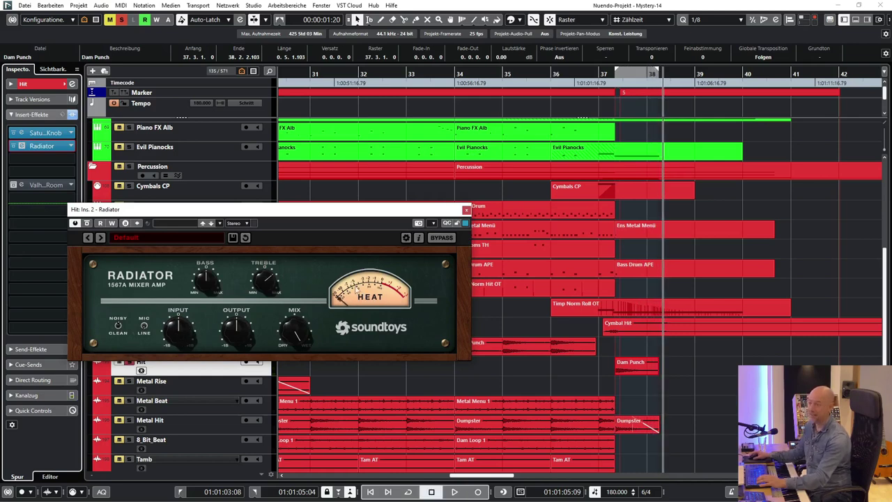
key("space")
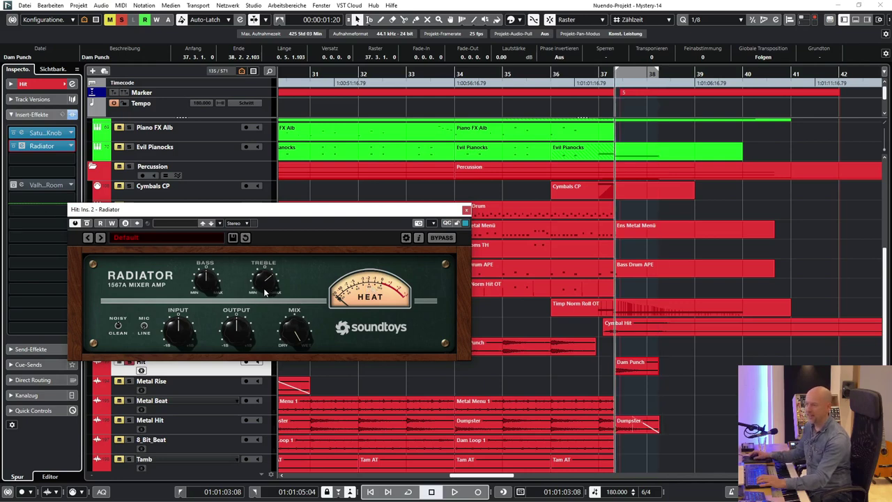
left_click_drag(290, 218, 298, 200)
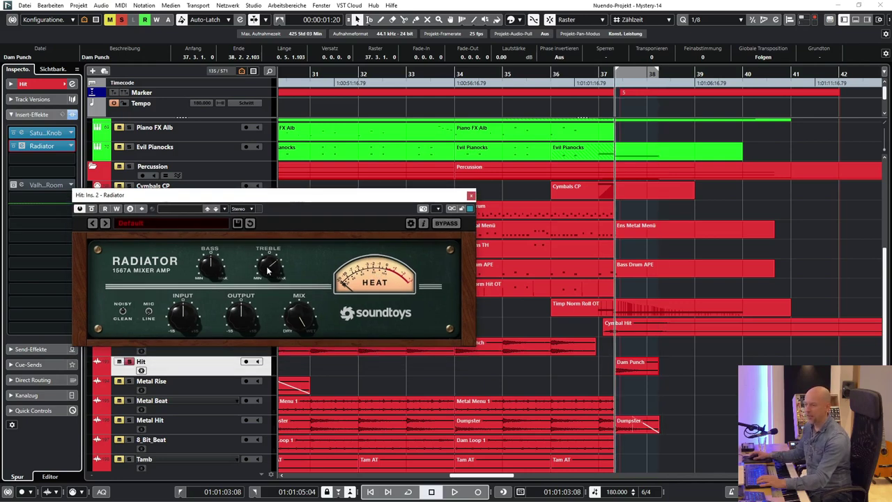
- Activate and open the ValhallaRoom insert on Hit and play the Dam Punch event with it added to Saturation Knob and Radiator
left_click(472, 196)
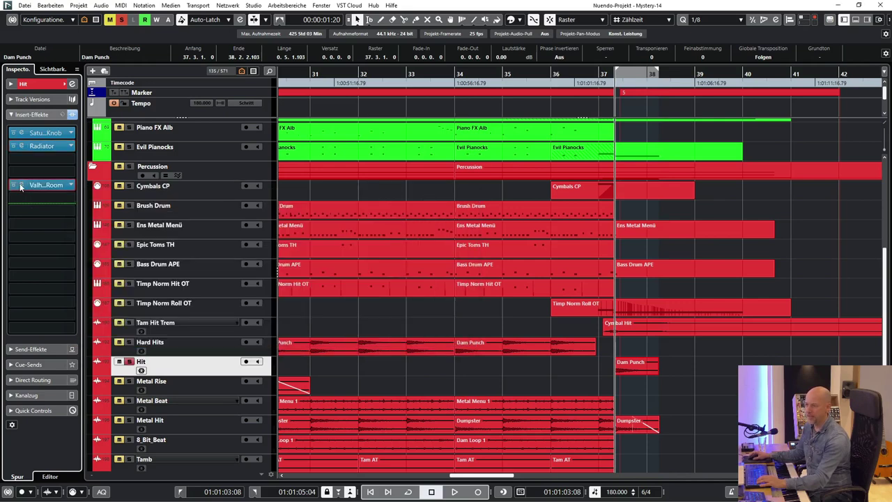
left_click(23, 185)
left_click_drag(281, 159, 260, 170)
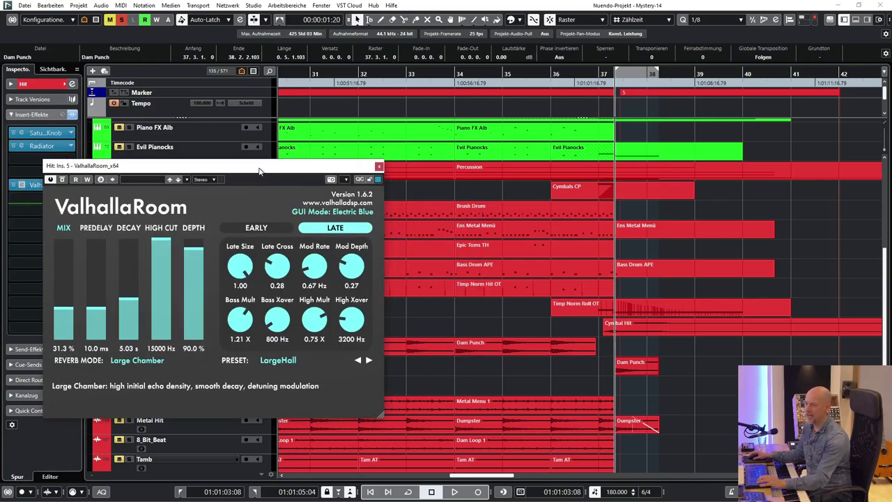
key("space")
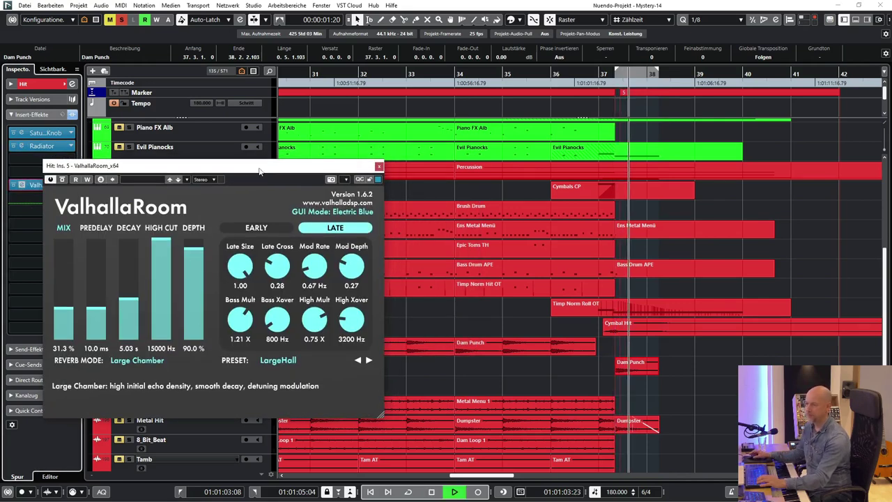
- Close ValhallaRoom and compare the Dam Punch event with all Hit inserts bypassed and reactivated
left_click(378, 166)
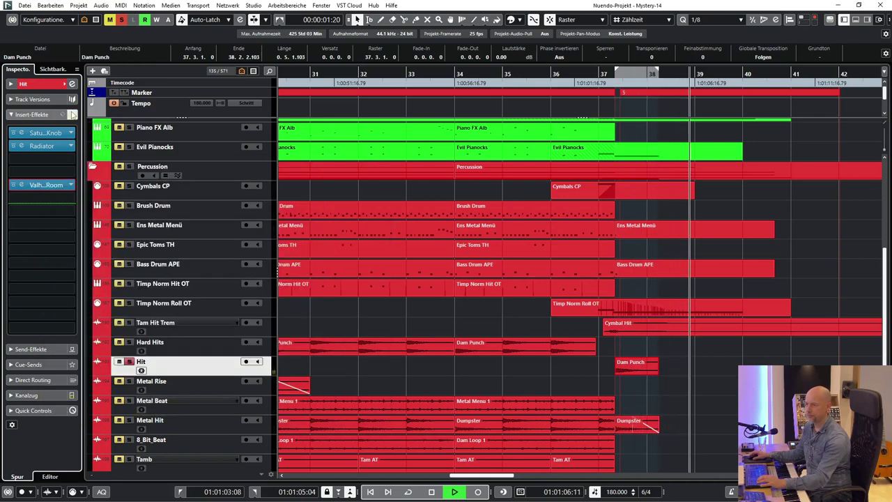
left_click(73, 115)
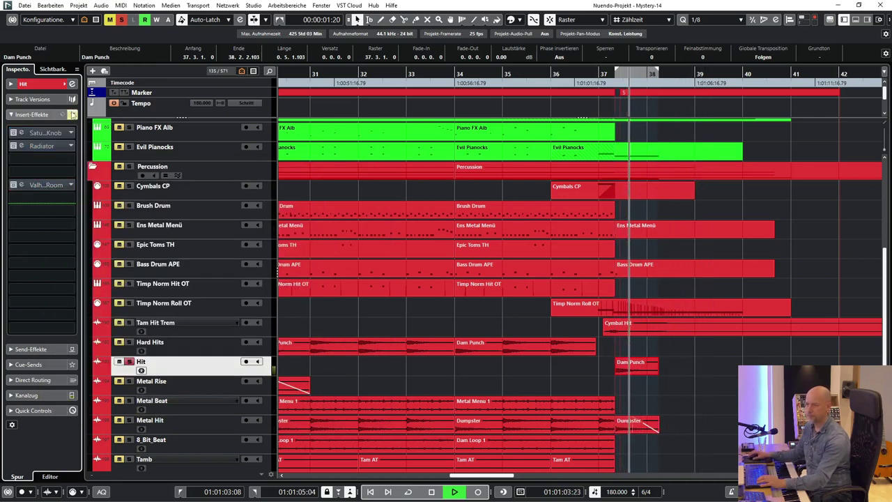
left_click(73, 115)
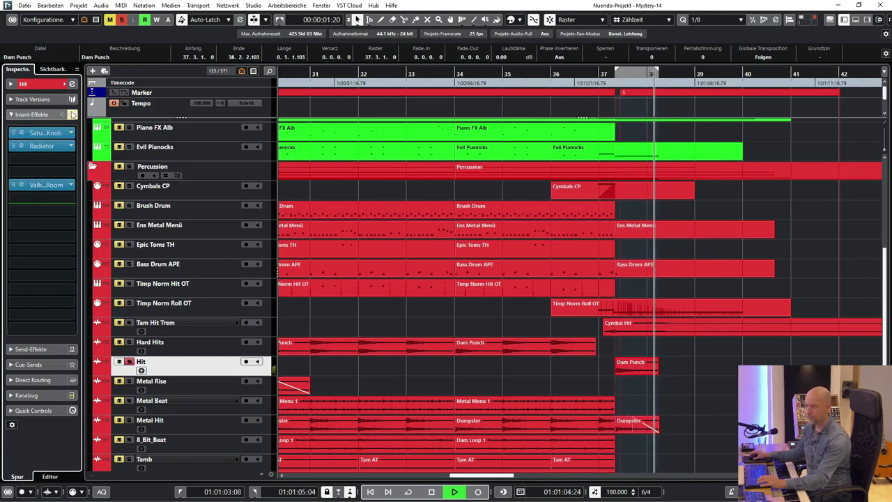
- Solo the Tam Hit Trem track, set the locators around its Cymbal Hit event, and play it
left_click(205, 324)
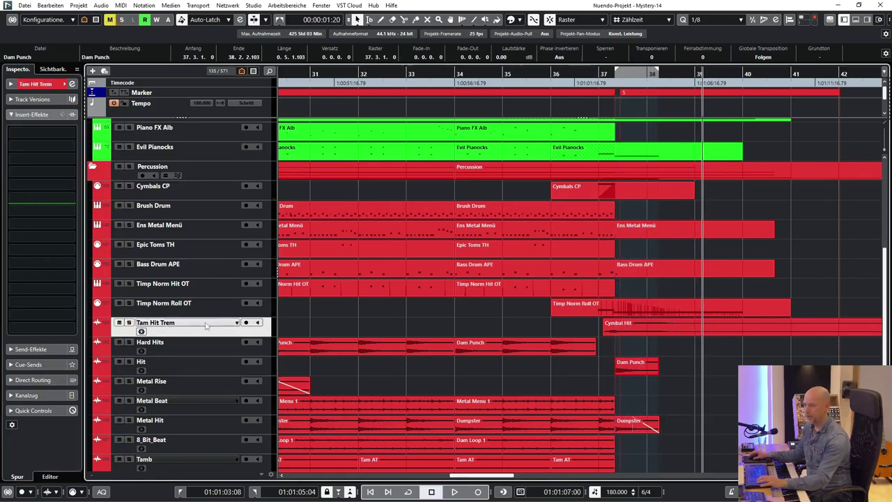
left_click(611, 334)
key("p")
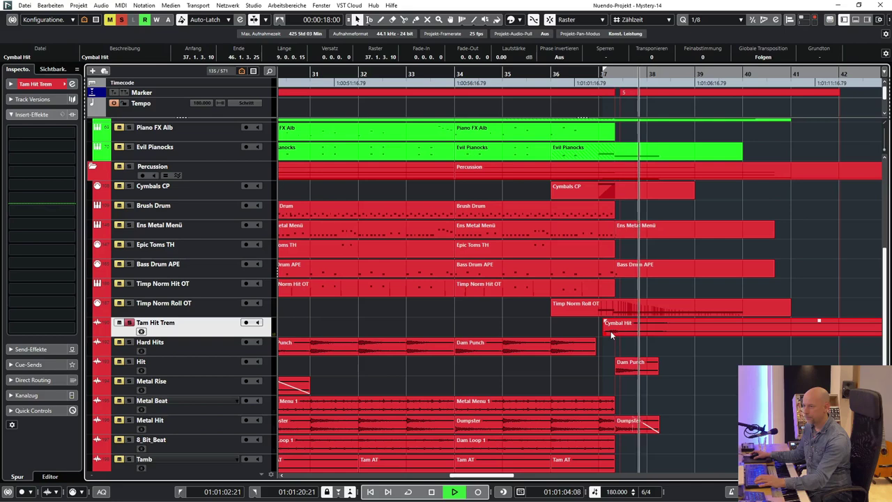
key("space")
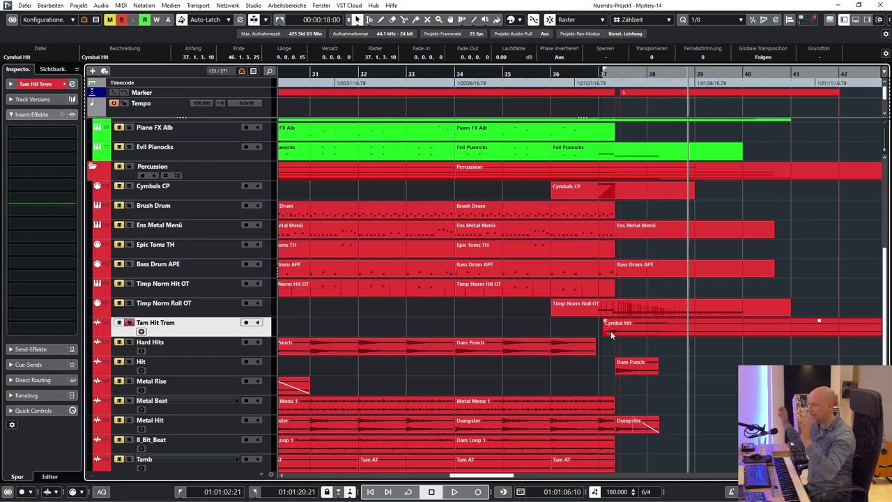
key("KP_0")
- Solo the Cymbals CP track and play it from just before bar 37
left_click(198, 189)
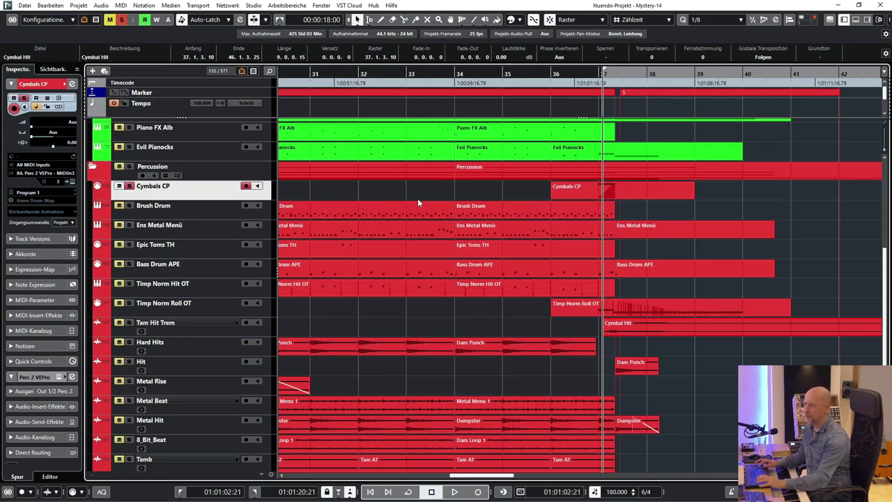
left_click(592, 74)
key("space")
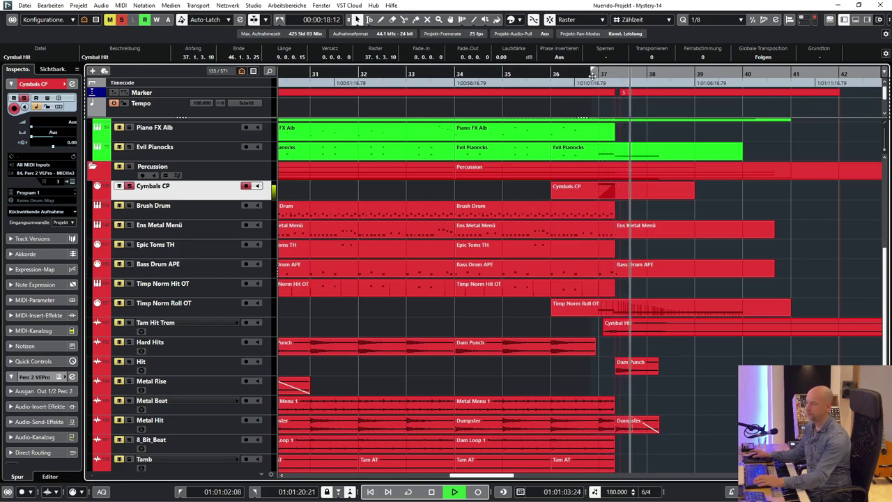